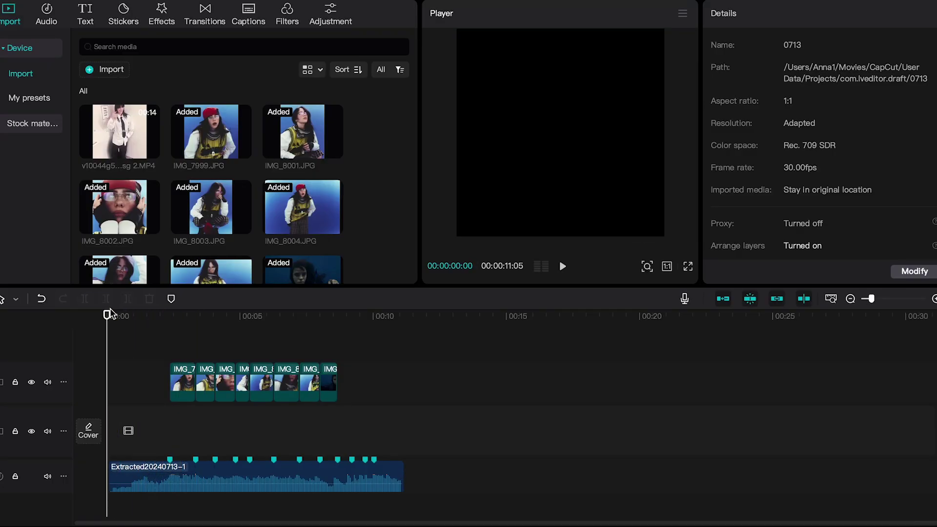
Step: Turn the last photo clip in the sequence into a compound clip
{"action": "left_click_drag", "start_coordinate": [110, 315], "coordinate": [458, 208]}
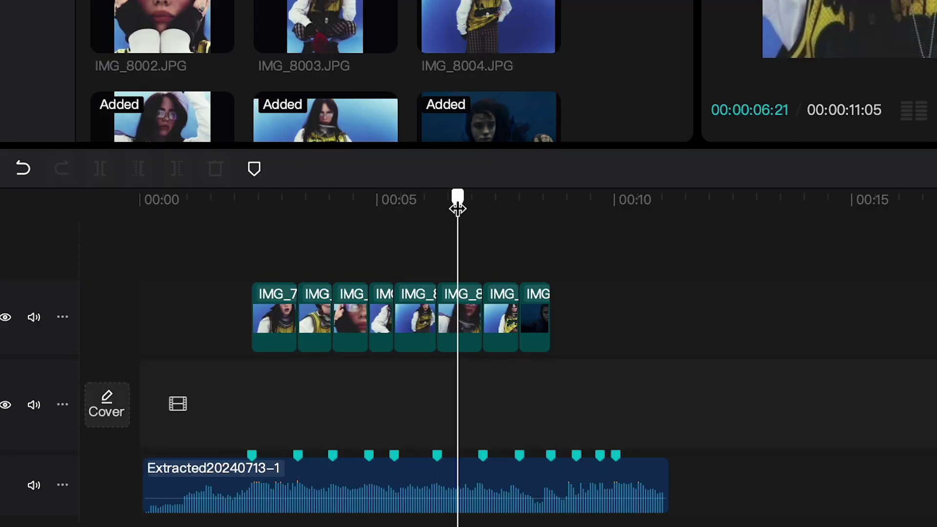
{"action": "left_click_drag", "start_coordinate": [457, 203], "coordinate": [331, 335]}
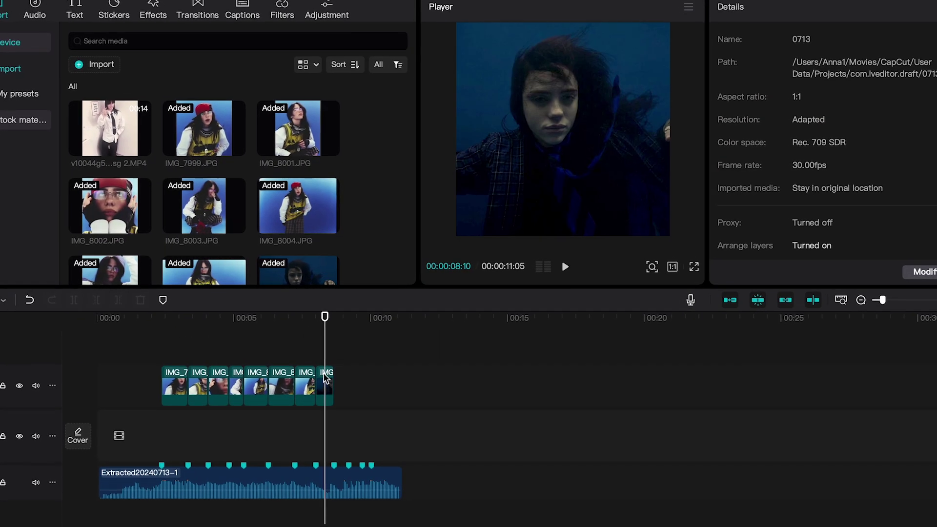
{"action": "left_click", "coordinate": [330, 382]}
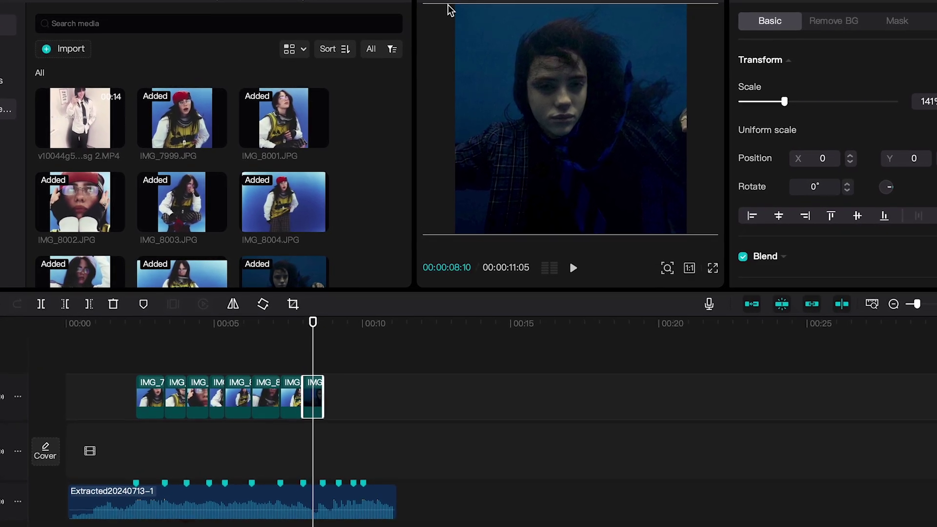
{"action": "left_click_drag", "start_coordinate": [326, 317], "coordinate": [332, 315]}
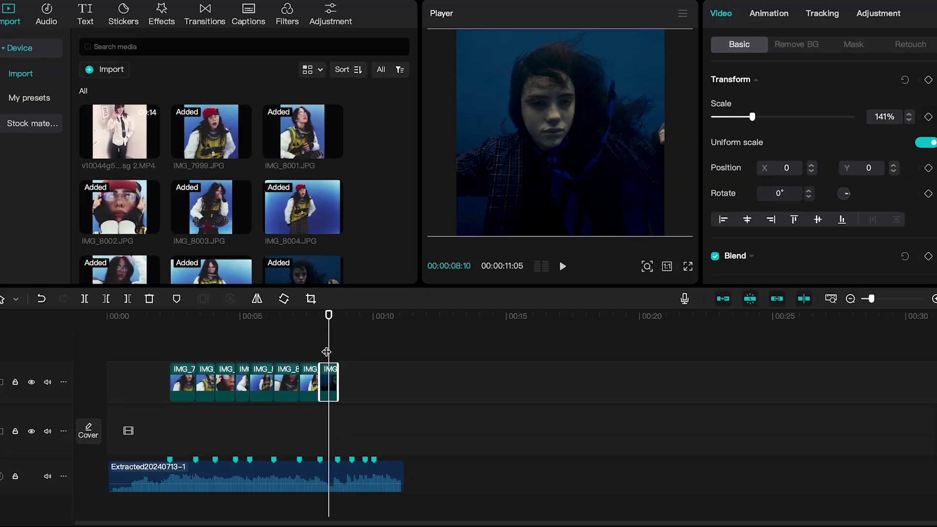
{"action": "right_click", "coordinate": [329, 386]}
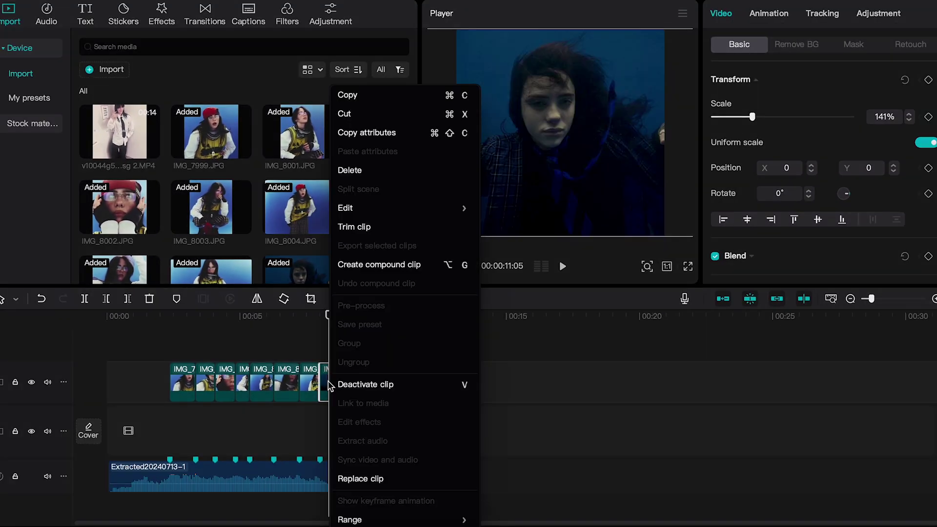
{"action": "left_click", "coordinate": [388, 264]}
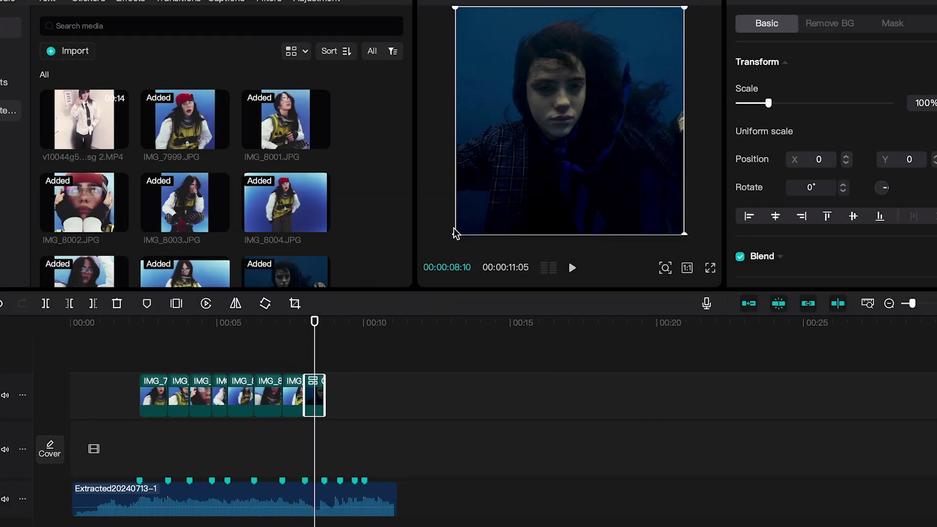
Step: Undo an accidental scale change and make the previous photo a compound clip too
{"action": "left_click_drag", "start_coordinate": [454, 233], "coordinate": [504, 188]}
{"action": "key", "text": "ctrl+z"}
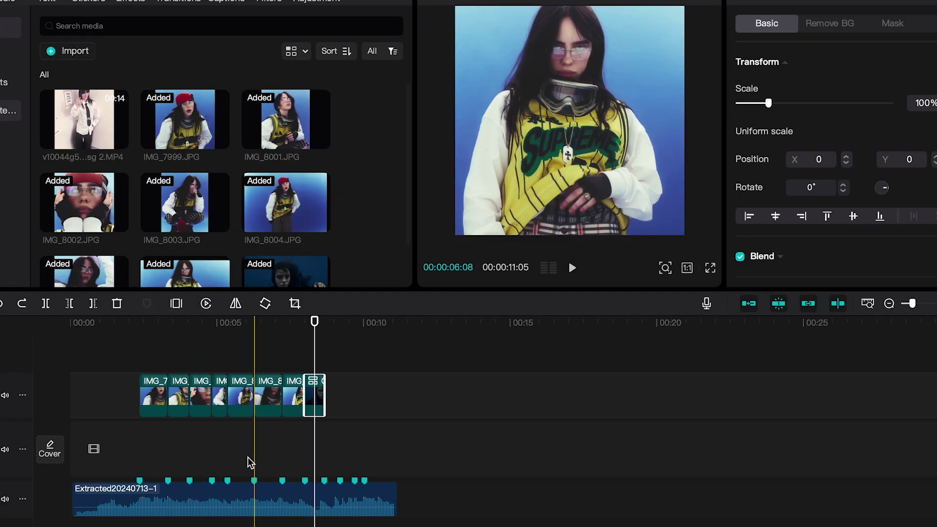
{"action": "left_click_drag", "start_coordinate": [327, 319], "coordinate": [313, 325]}
{"action": "right_click", "coordinate": [312, 396]}
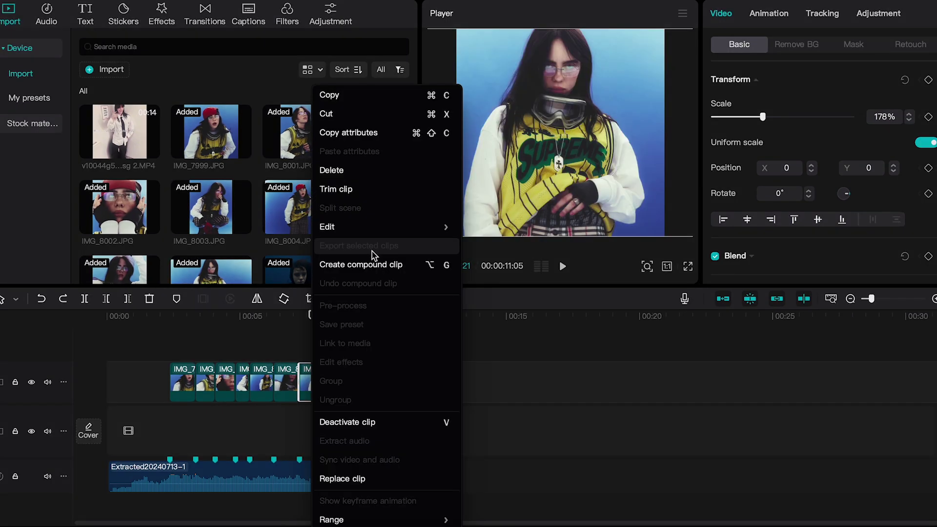
{"action": "left_click", "coordinate": [351, 264]}
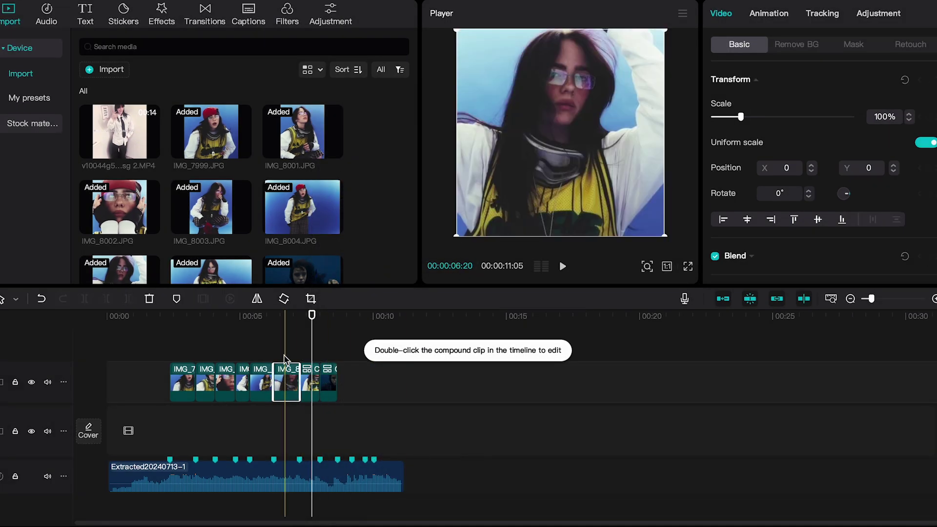
{"action": "left_click_drag", "start_coordinate": [159, 326], "coordinate": [124, 334]}
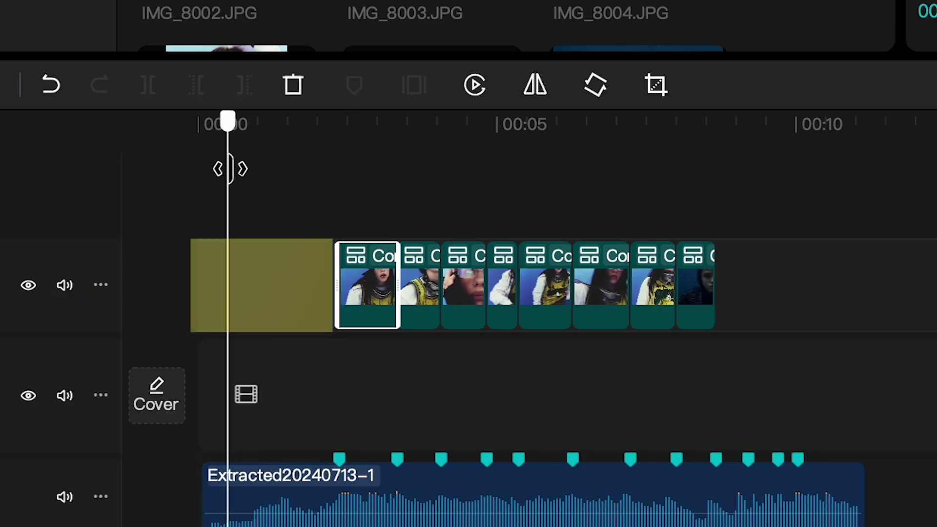
{"action": "left_click_drag", "start_coordinate": [231, 168], "coordinate": [162, 308]}
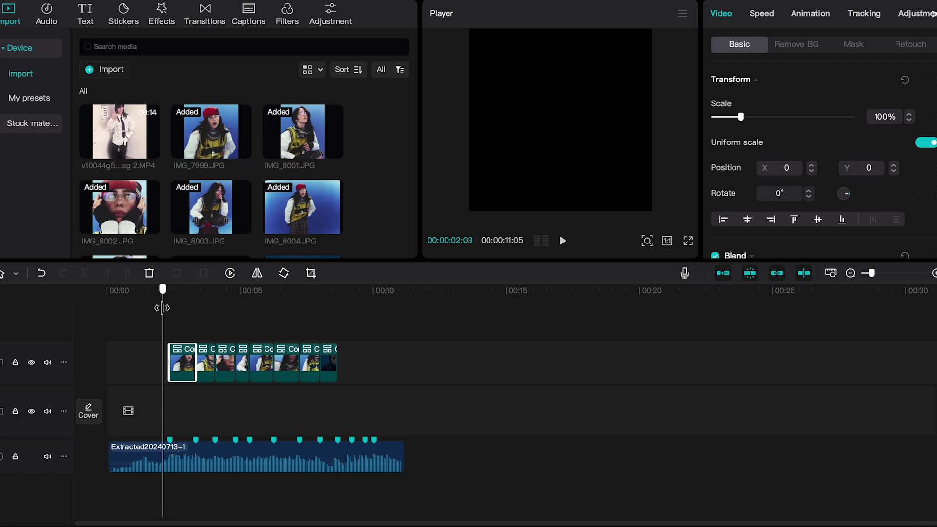
{"action": "left_click_drag", "start_coordinate": [163, 309], "coordinate": [147, 313]}
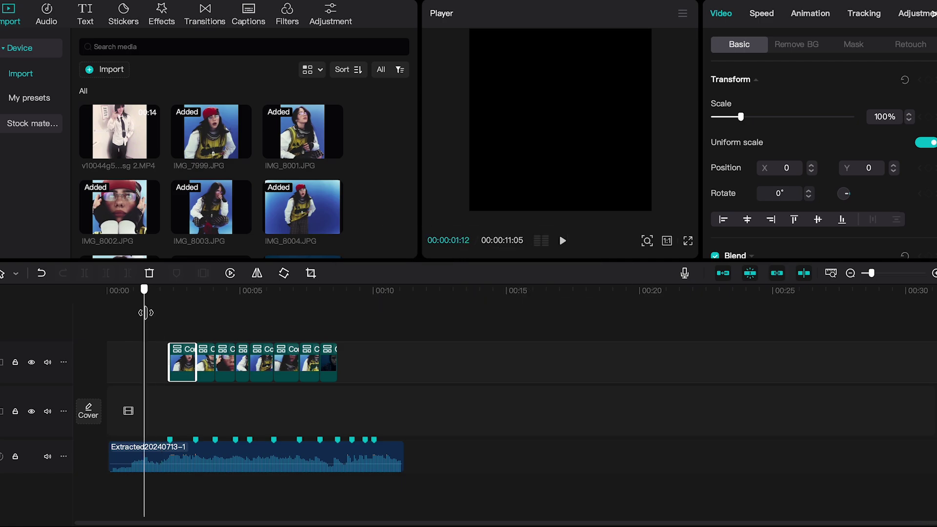
{"action": "key", "text": "space"}
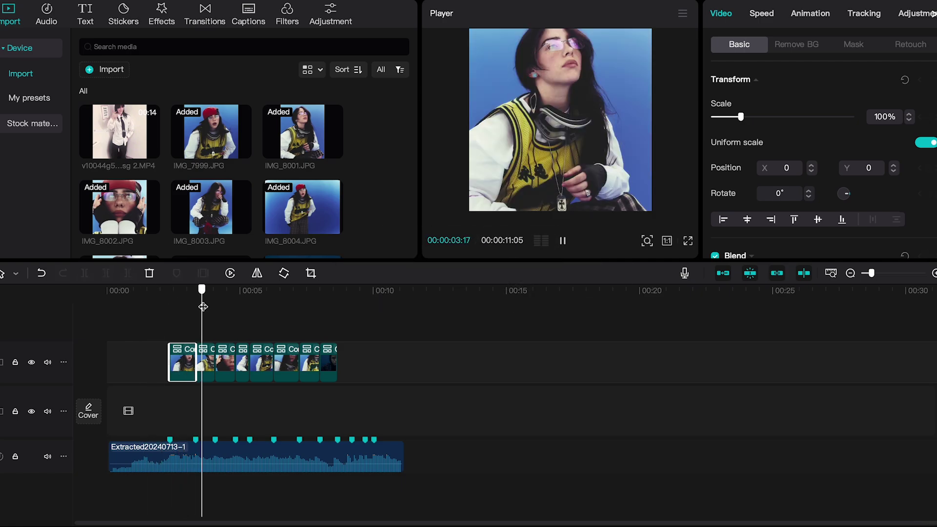
{"action": "mouse_move", "coordinate": [203, 306]}
{"action": "left_mouse_down"}
{"action": "mouse_move", "coordinate": [291, 308]}
{"action": "mouse_move", "coordinate": [195, 307]}
{"action": "mouse_move", "coordinate": [272, 307]}
{"action": "mouse_move", "coordinate": [330, 293]}
{"action": "mouse_move", "coordinate": [168, 293]}
{"action": "mouse_move", "coordinate": [337, 293]}
{"action": "mouse_move", "coordinate": [169, 293]}
{"action": "left_mouse_up"}
{"action": "mouse_move", "coordinate": [167, 341]}
{"action": "left_mouse_down"}
{"action": "mouse_move", "coordinate": [152, 334]}
{"action": "mouse_move", "coordinate": [237, 324]}
{"action": "mouse_move", "coordinate": [171, 293]}
{"action": "mouse_move", "coordinate": [251, 320]}
{"action": "left_mouse_up"}
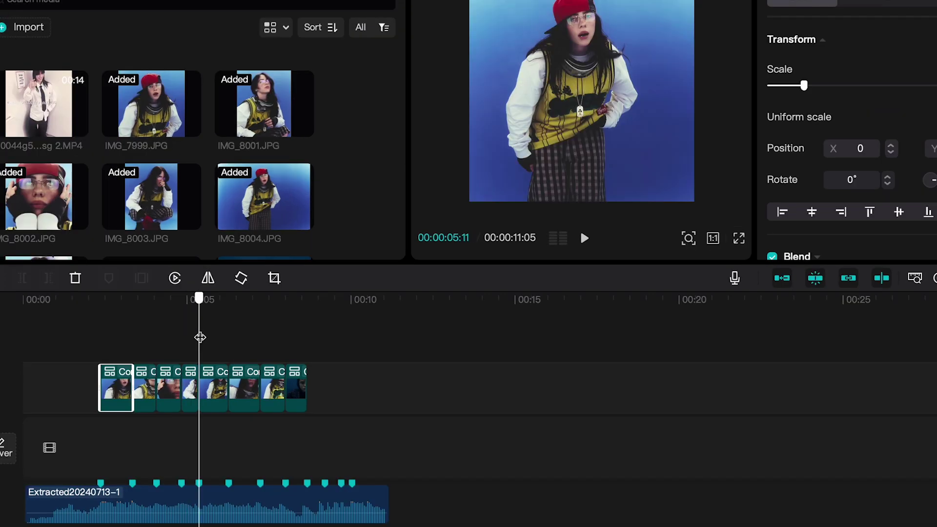
{"action": "left_click_drag", "start_coordinate": [200, 338], "coordinate": [30, 333]}
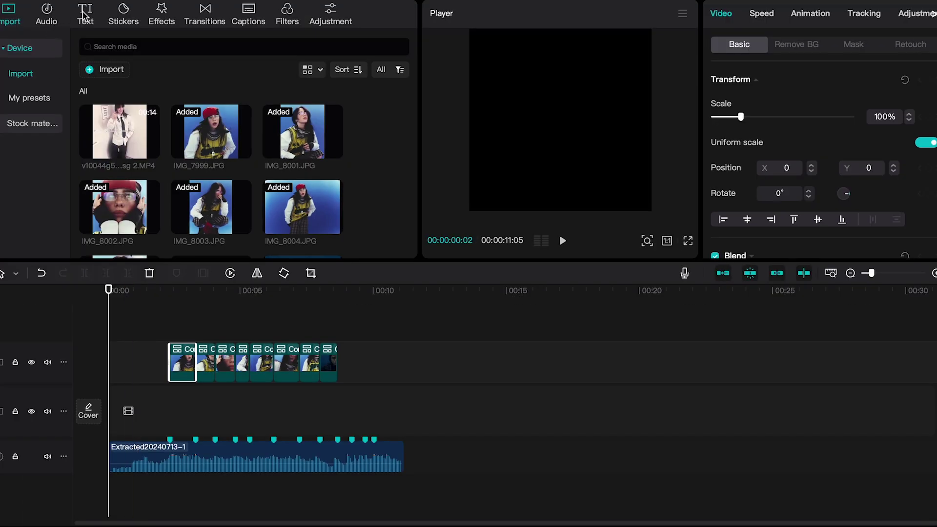
Step: Add a Default text clip to the timeline and select its placeholder wording
{"action": "left_click", "coordinate": [85, 13]}
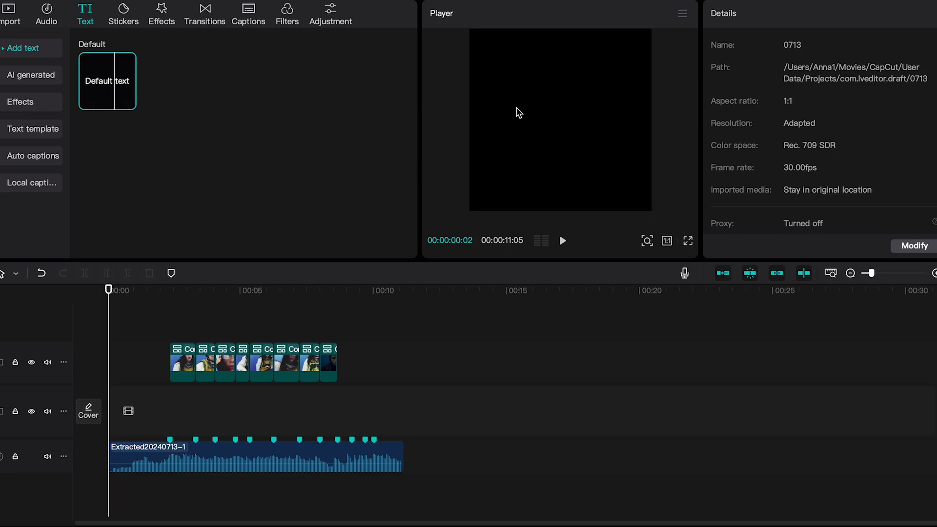
{"action": "left_click_drag", "start_coordinate": [517, 112], "coordinate": [524, 118]}
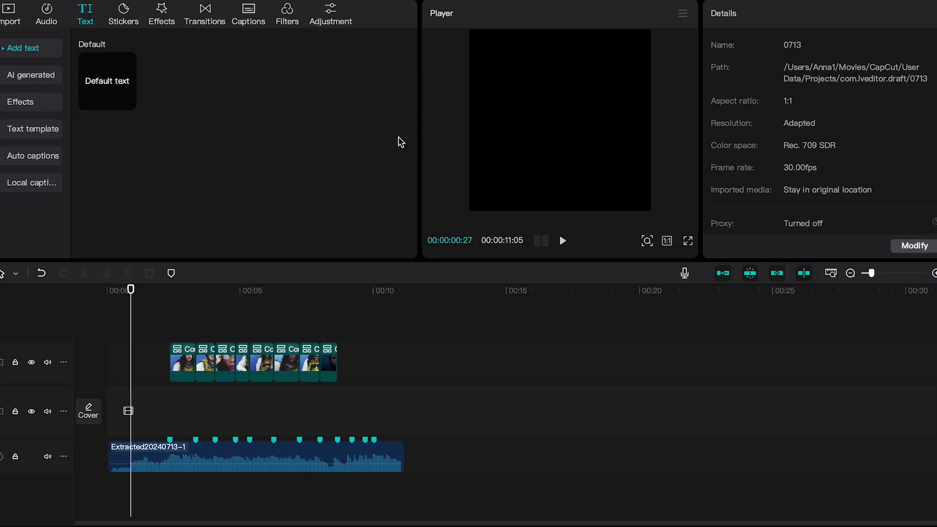
{"action": "left_click", "coordinate": [128, 101]}
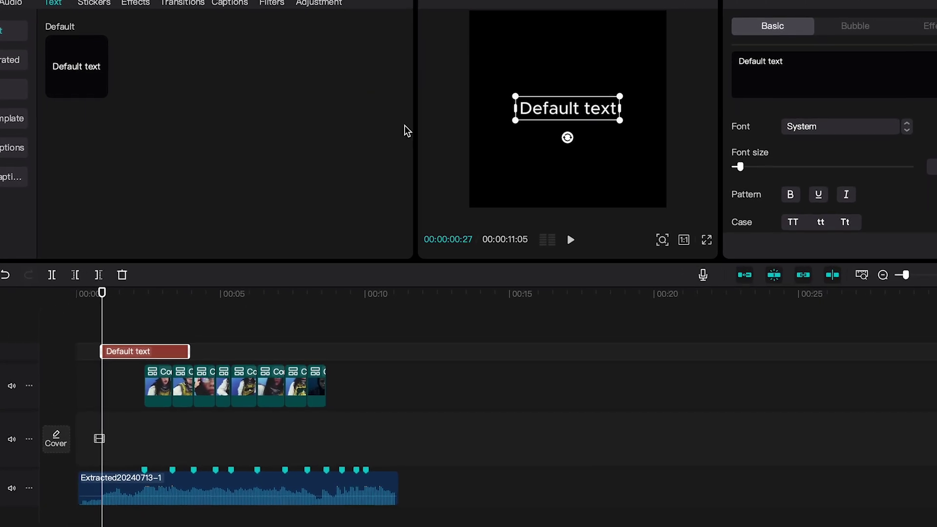
{"action": "key", "text": "ctrl+a"}
{"action": "type", "text": "B"}
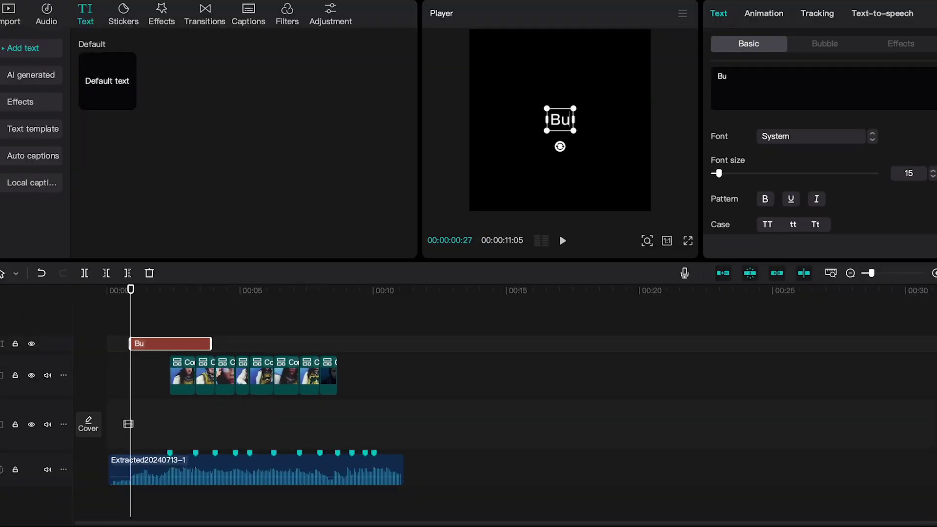
{"action": "type", "text": "illie Eilish"}
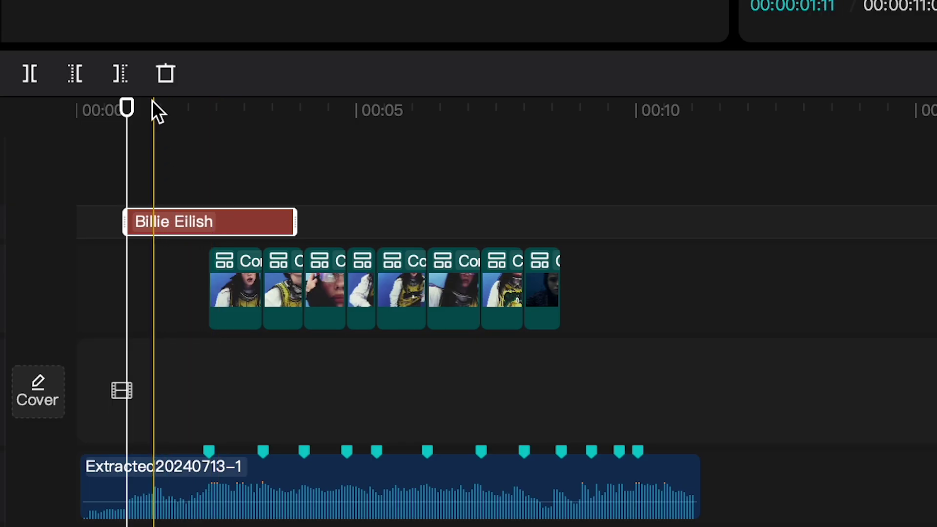
Step: Make the BILLIE EILISH title larger, italic and all capitals
{"action": "left_click", "coordinate": [146, 290]}
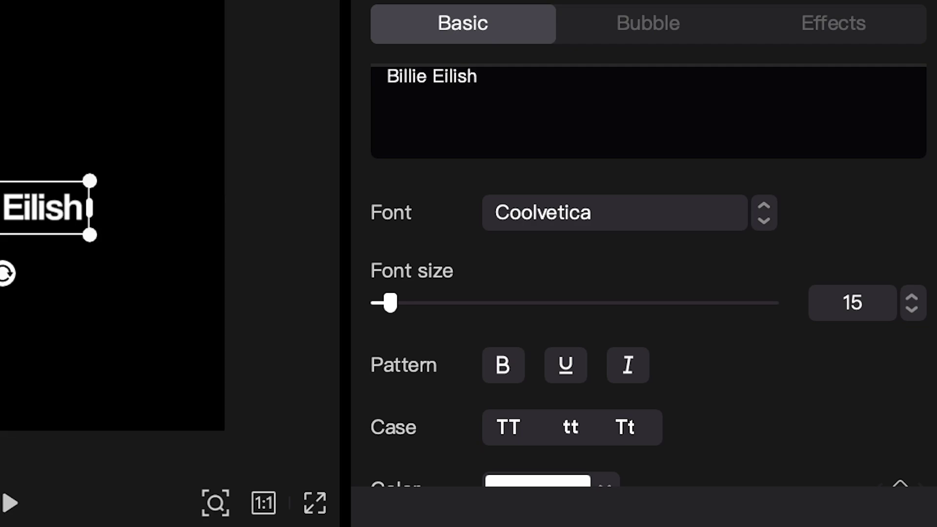
{"action": "left_click_drag", "start_coordinate": [716, 135], "coordinate": [724, 141]}
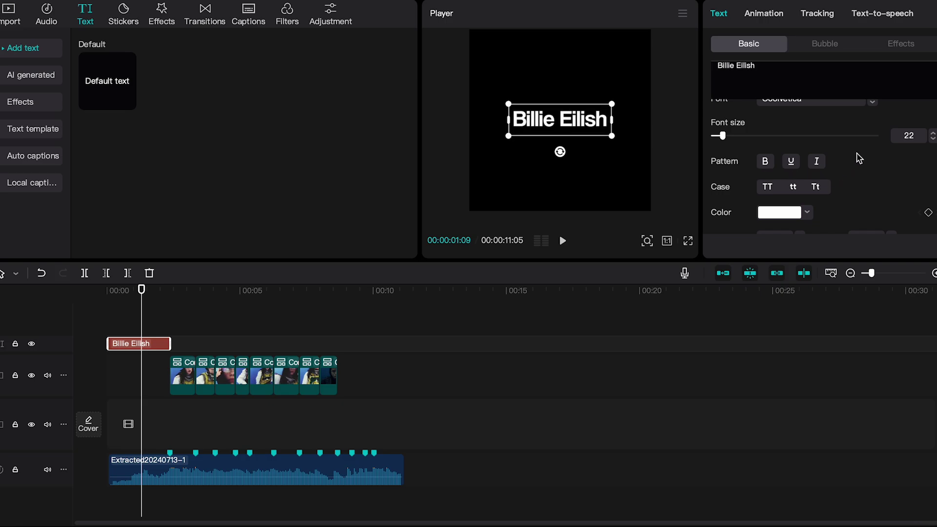
{"action": "scroll", "coordinate": [859, 158], "scroll_direction": "down", "scroll_amount": 1}
{"action": "left_click", "coordinate": [816, 132]}
{"action": "left_click", "coordinate": [776, 159]}
{"action": "left_click", "coordinate": [794, 158]}
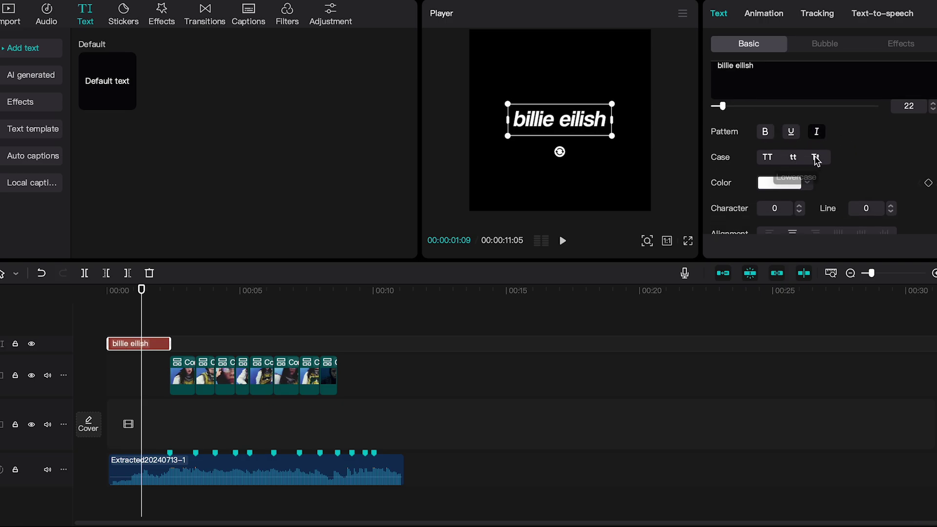
{"action": "left_click", "coordinate": [793, 158]}
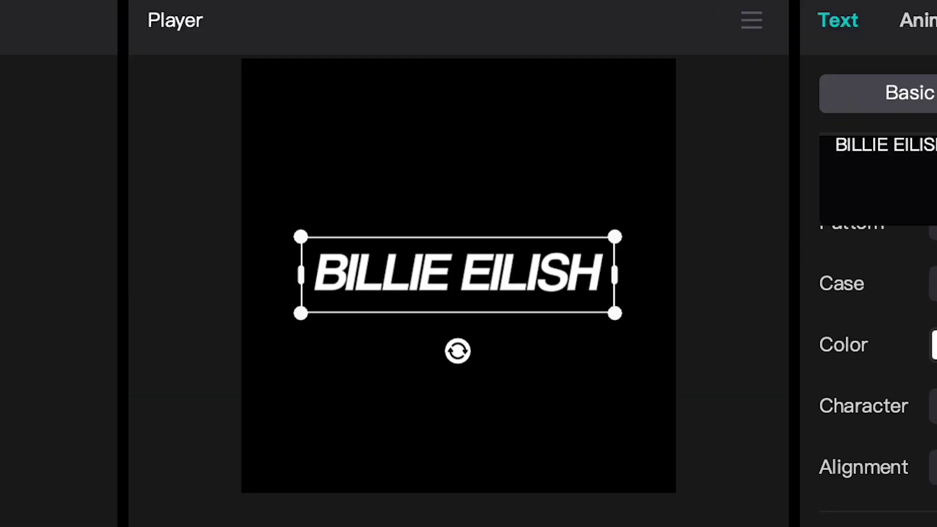
{"action": "scroll", "coordinate": [878, 367], "scroll_direction": "down", "scroll_amount": 1}
{"action": "scroll", "coordinate": [878, 366], "scroll_direction": "down", "scroll_amount": 1}
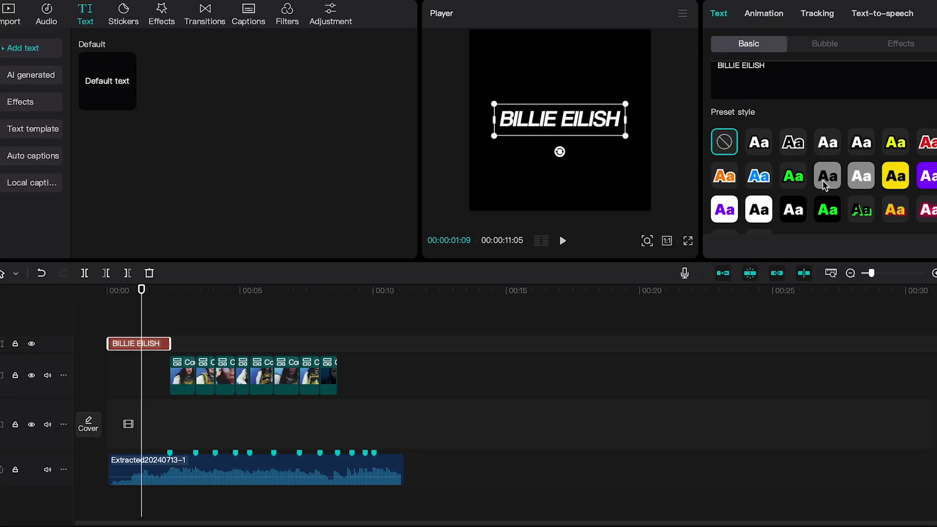
Step: Try green and blue presets, then give the title a yellow glowing neon style
{"action": "left_click", "coordinate": [796, 178]}
{"action": "left_click", "coordinate": [828, 211]}
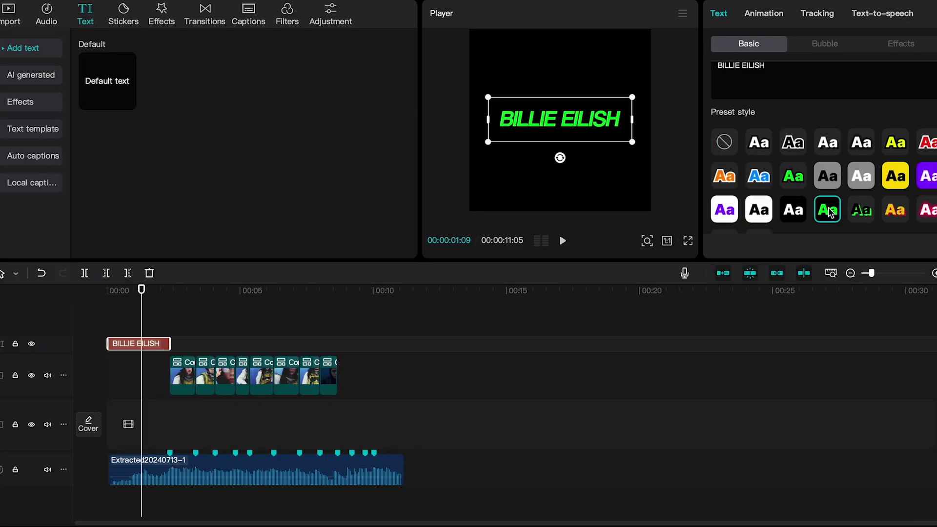
{"action": "left_click", "coordinate": [799, 187]}
{"action": "scroll", "coordinate": [806, 187], "scroll_direction": "down", "scroll_amount": 1}
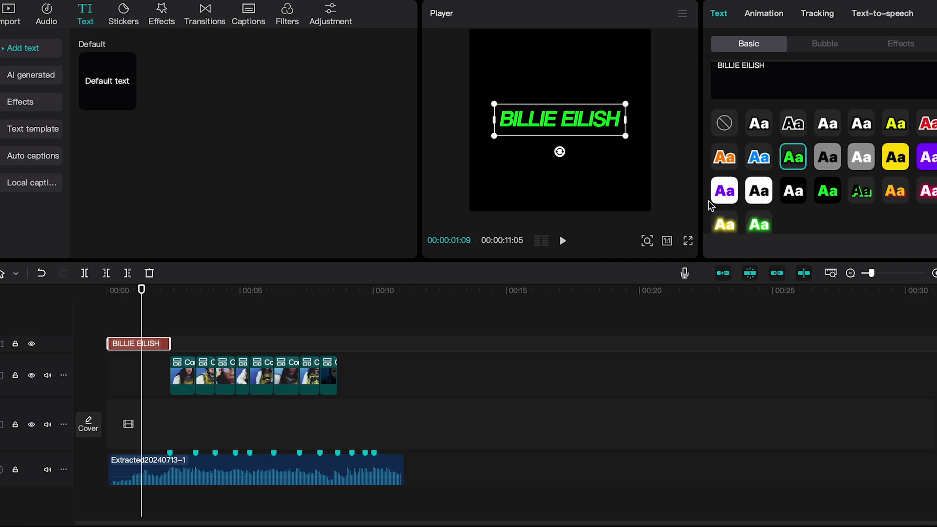
{"action": "left_click", "coordinate": [760, 160]}
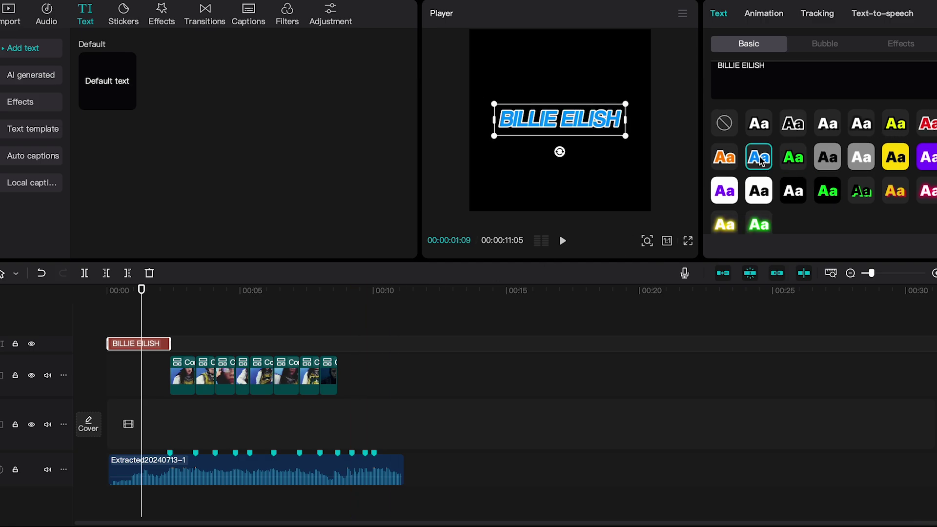
{"action": "left_click", "coordinate": [725, 224]}
{"action": "scroll", "coordinate": [832, 197], "scroll_direction": "down", "scroll_amount": 2}
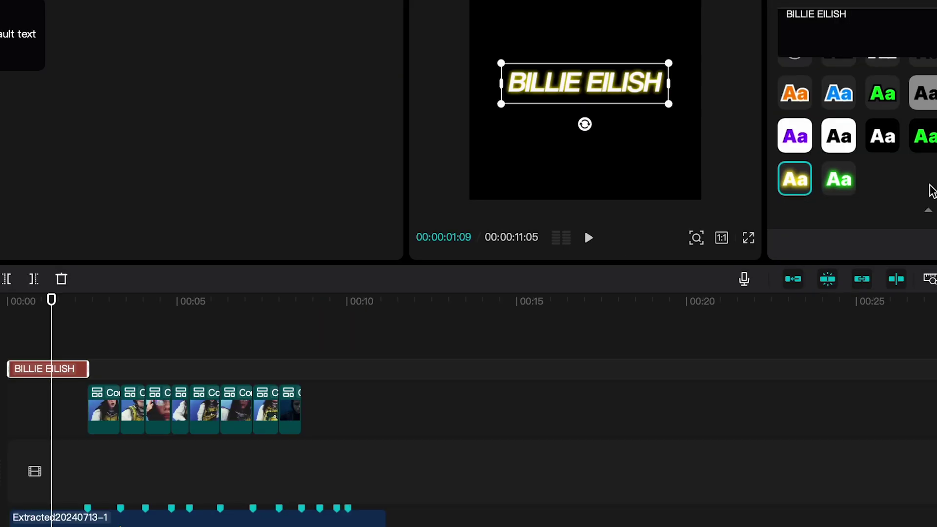
{"action": "scroll", "coordinate": [832, 197], "scroll_direction": "down", "scroll_amount": 4}
{"action": "scroll", "coordinate": [832, 196], "scroll_direction": "down", "scroll_amount": 3}
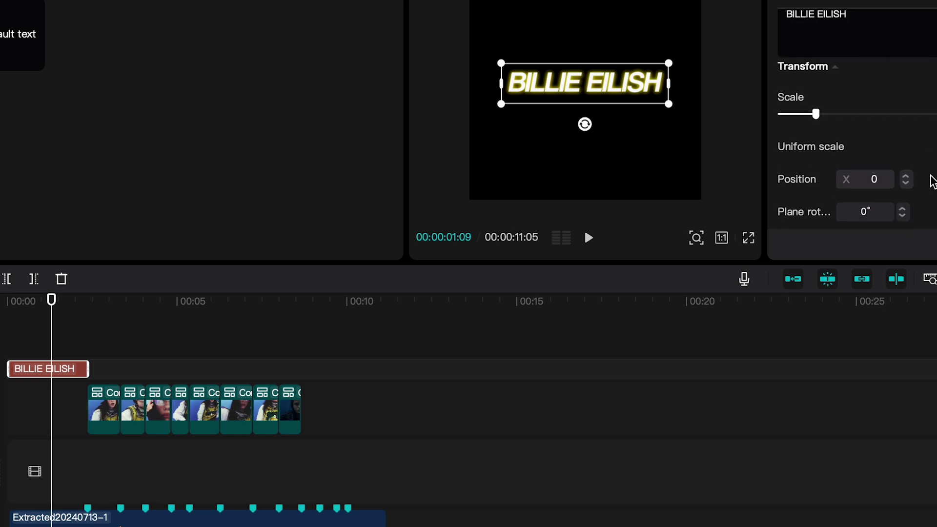
{"action": "scroll", "coordinate": [931, 181], "scroll_direction": "up", "scroll_amount": 2}
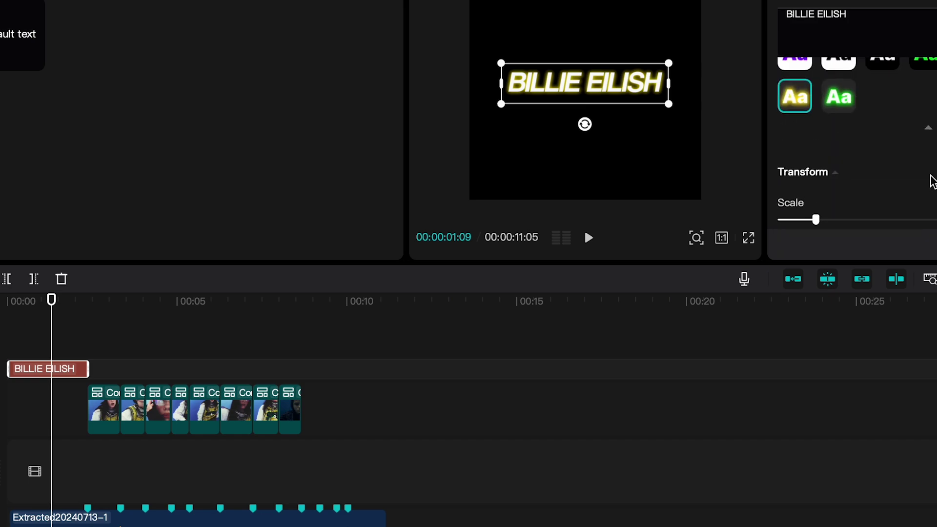
{"action": "scroll", "coordinate": [866, 188], "scroll_direction": "down", "scroll_amount": 1}
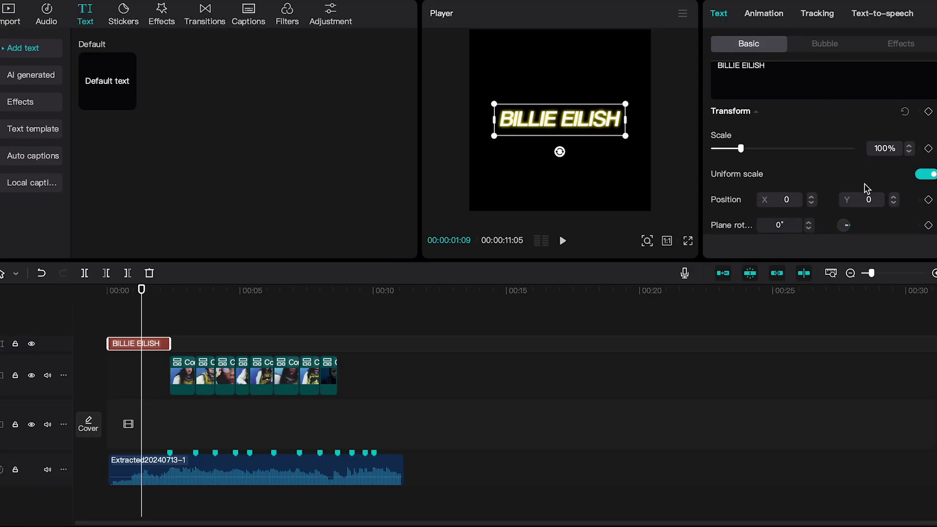
{"action": "scroll", "coordinate": [866, 188], "scroll_direction": "down", "scroll_amount": 2}
{"action": "scroll", "coordinate": [805, 162], "scroll_direction": "down", "scroll_amount": 3}
Step: Add a dark blue outline around the title
{"action": "left_click", "coordinate": [716, 118]}
{"action": "left_click", "coordinate": [782, 143]}
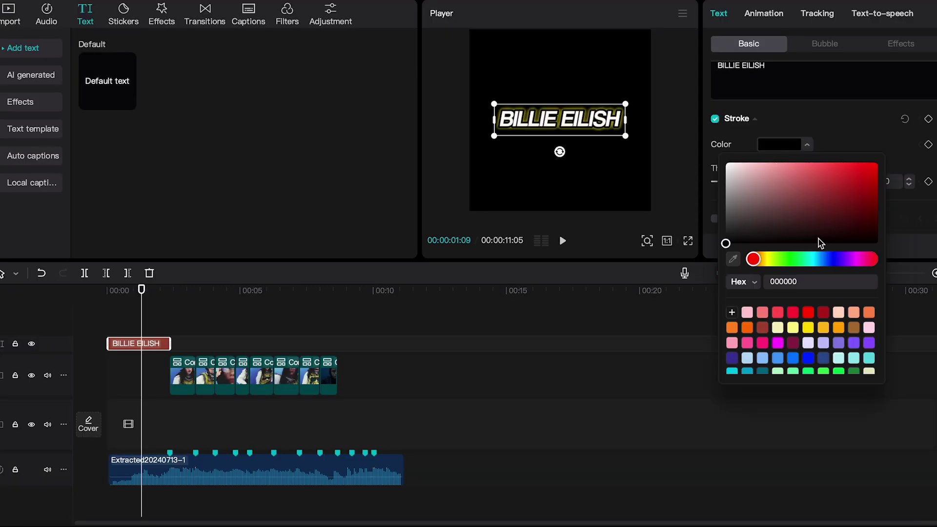
{"action": "left_click", "coordinate": [833, 259]}
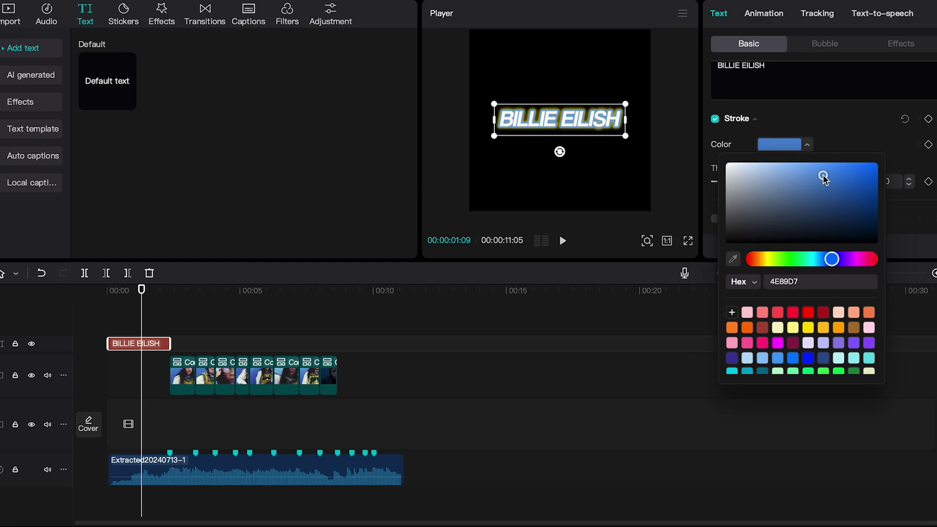
{"action": "left_click_drag", "start_coordinate": [875, 176], "coordinate": [877, 172]}
{"action": "left_click_drag", "start_coordinate": [868, 76], "coordinate": [855, 112]}
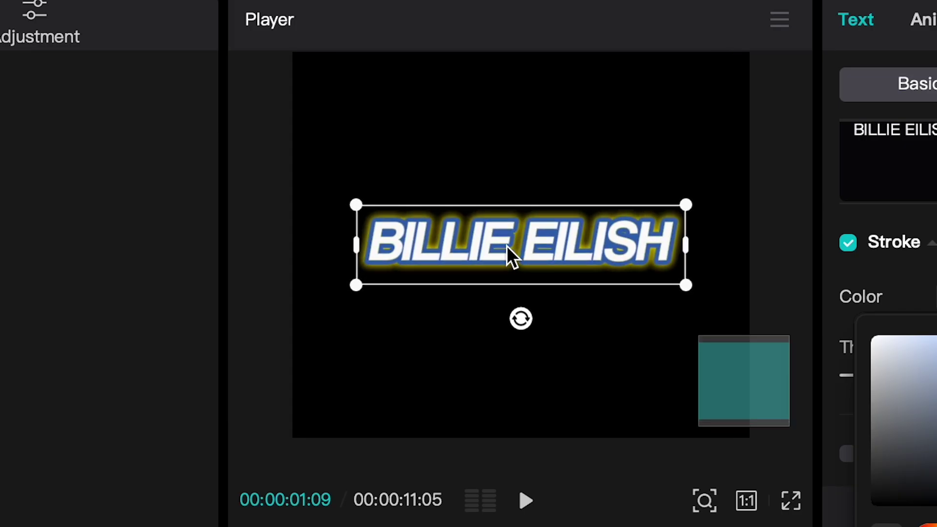
{"action": "scroll", "coordinate": [830, 182], "scroll_direction": "down", "scroll_amount": 5}
{"action": "scroll", "coordinate": [831, 182], "scroll_direction": "down", "scroll_amount": 3}
{"action": "scroll", "coordinate": [831, 182], "scroll_direction": "down", "scroll_amount": 2}
{"action": "scroll", "coordinate": [831, 182], "scroll_direction": "down", "scroll_amount": 2}
{"action": "scroll", "coordinate": [831, 183], "scroll_direction": "down", "scroll_amount": 2}
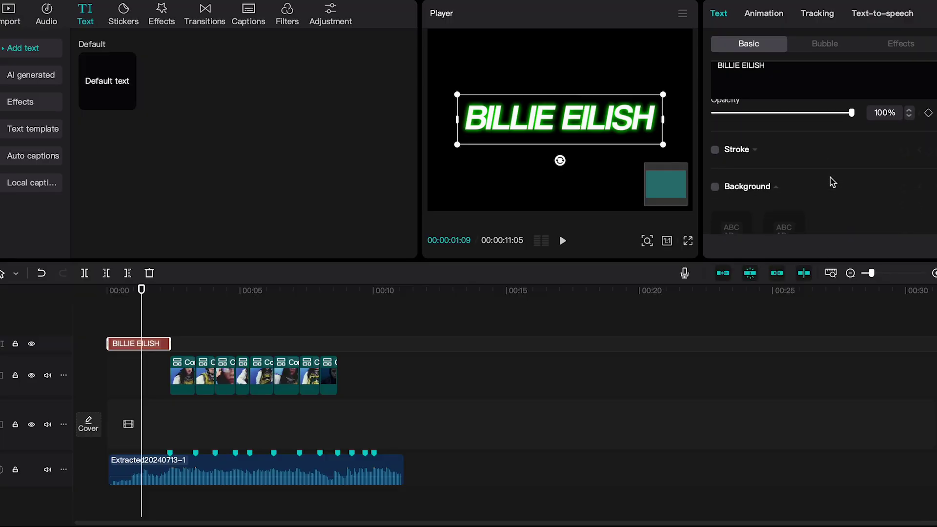
{"action": "scroll", "coordinate": [831, 183], "scroll_direction": "down", "scroll_amount": 1}
{"action": "left_click", "coordinate": [748, 186]}
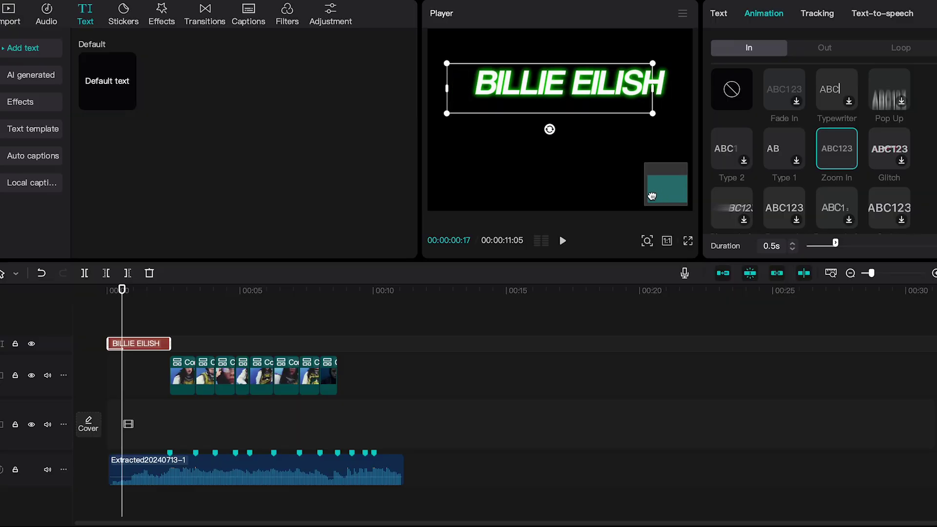
Step: Apply the Pop Up In entrance animation to the title
{"action": "mouse_move", "coordinate": [604, 91]}
{"action": "left_mouse_down"}
{"action": "mouse_move", "coordinate": [624, 179]}
{"action": "mouse_move", "coordinate": [652, 191]}
{"action": "left_mouse_up"}
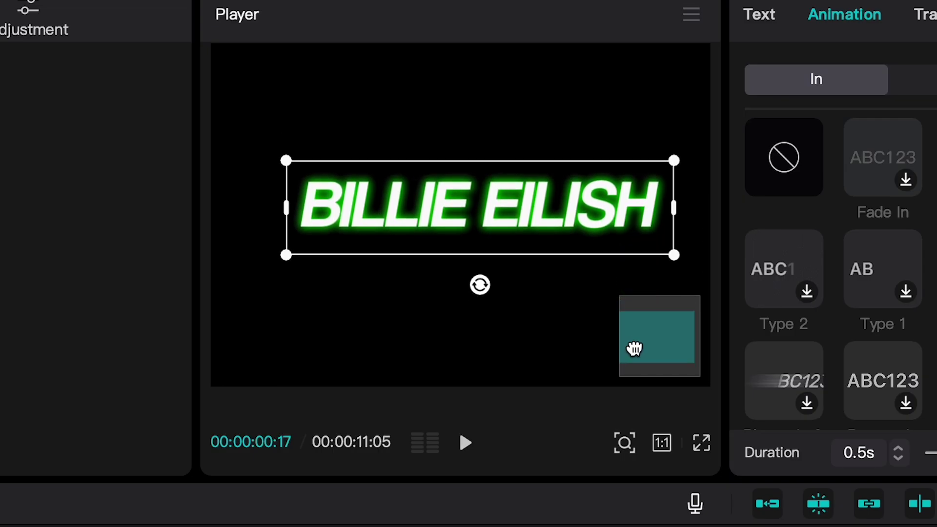
{"action": "left_click_drag", "start_coordinate": [635, 348], "coordinate": [690, 310]}
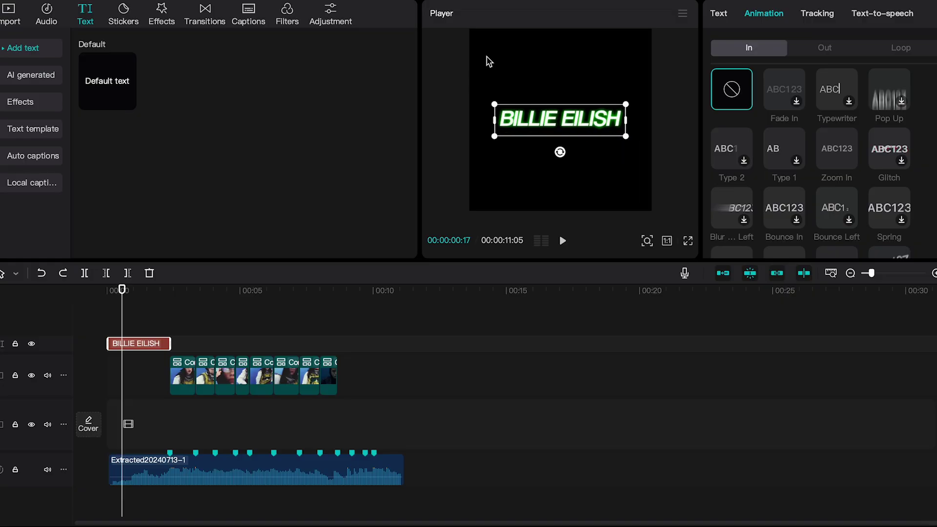
{"action": "left_click", "coordinate": [837, 85]}
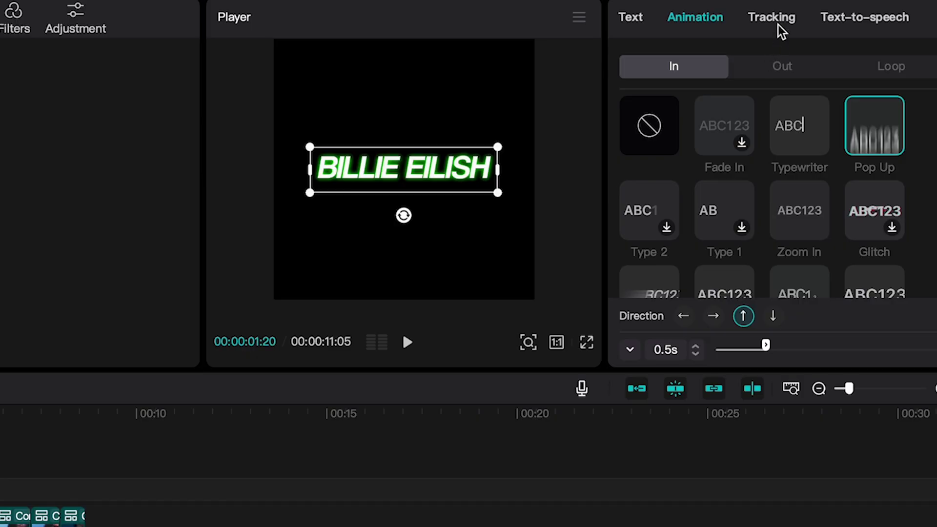
Step: Browse the Tracking tab and preview the Normal Male and Jessie narration voices
{"action": "left_click", "coordinate": [781, 30]}
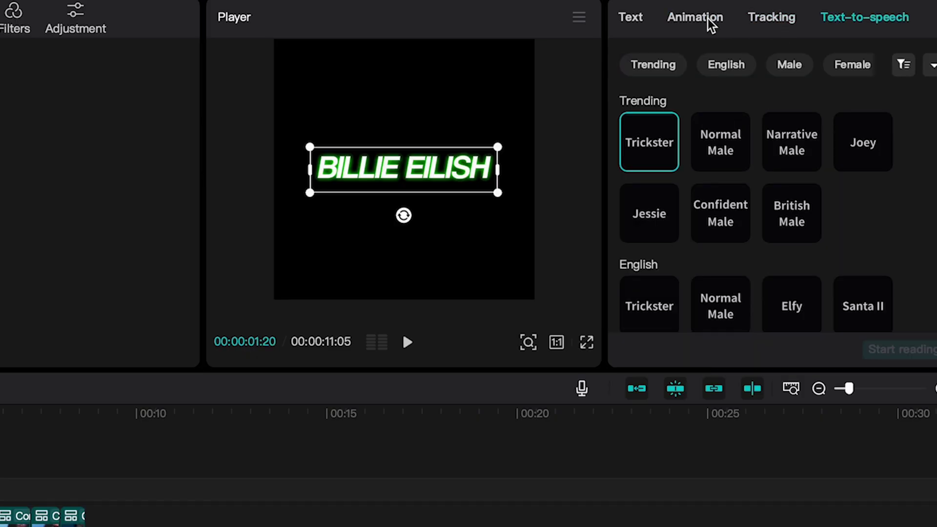
{"action": "left_click", "coordinate": [721, 146]}
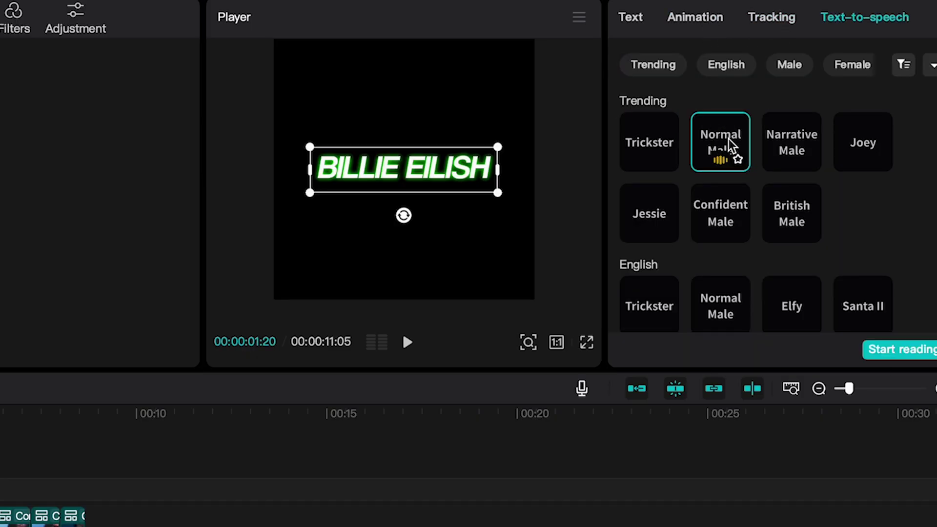
{"action": "left_click", "coordinate": [662, 210]}
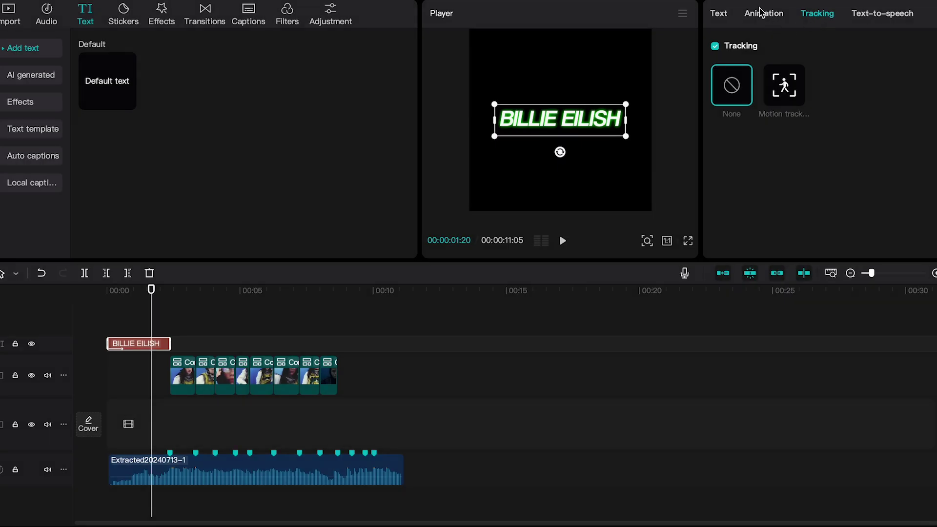
Step: Give the title a Fade Out exit animation lasting about 1.8 seconds
{"action": "left_click", "coordinate": [762, 13]}
{"action": "left_click", "coordinate": [908, 3]}
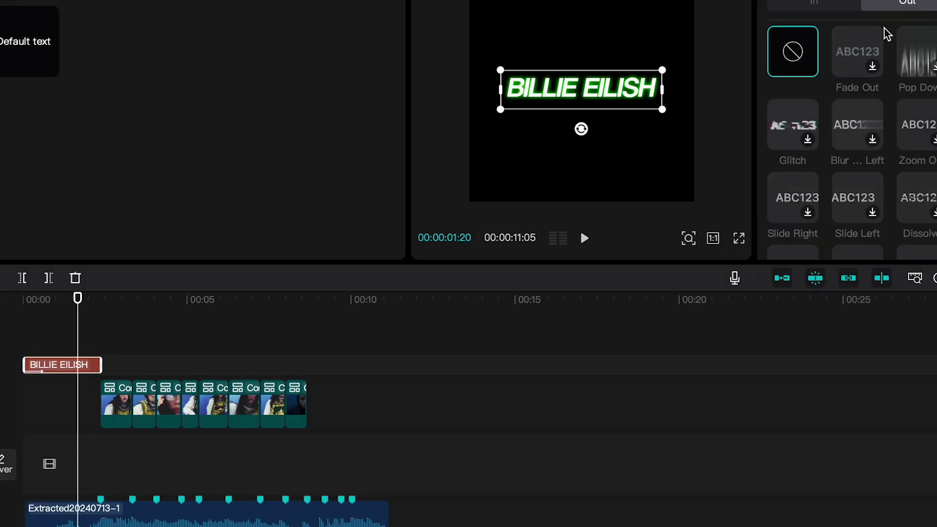
{"action": "left_click", "coordinate": [868, 52]}
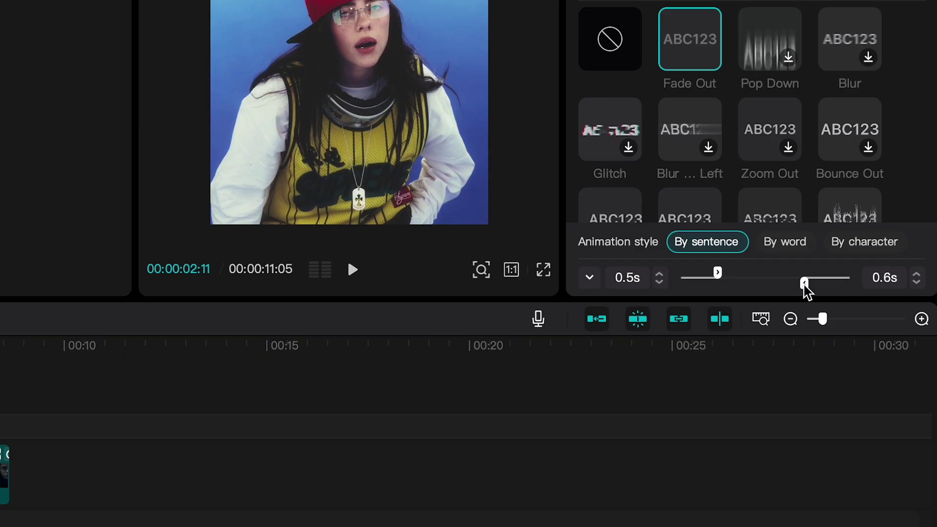
{"action": "left_click_drag", "start_coordinate": [777, 284], "coordinate": [767, 285]}
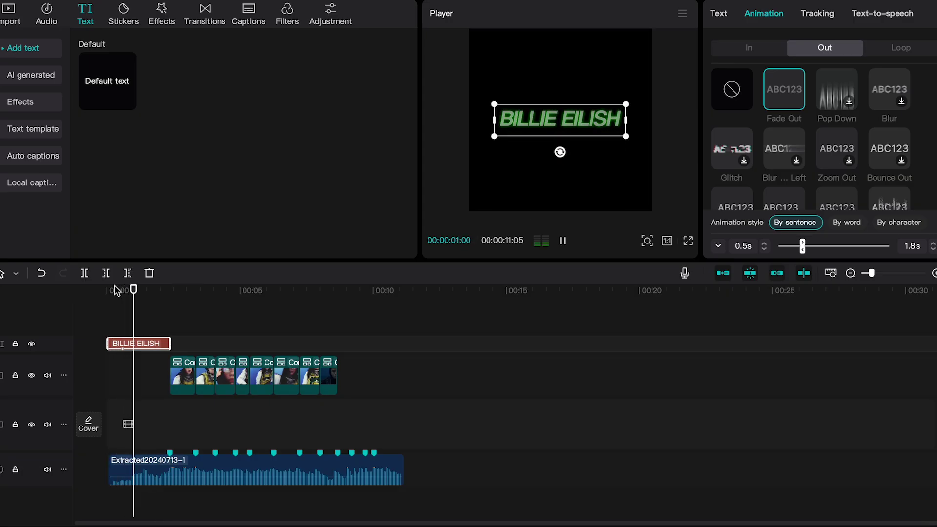
{"action": "left_click", "coordinate": [205, 15]}
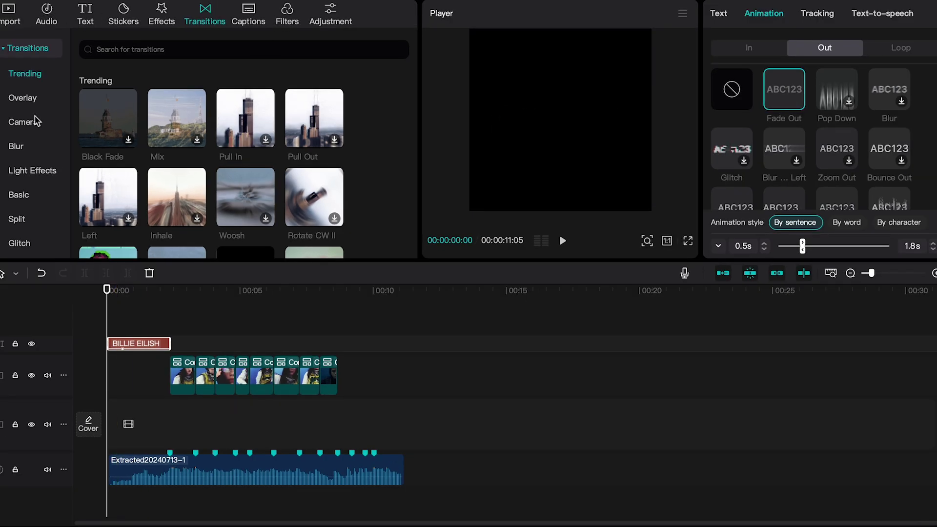
{"action": "scroll", "coordinate": [35, 121], "scroll_direction": "down", "scroll_amount": 2}
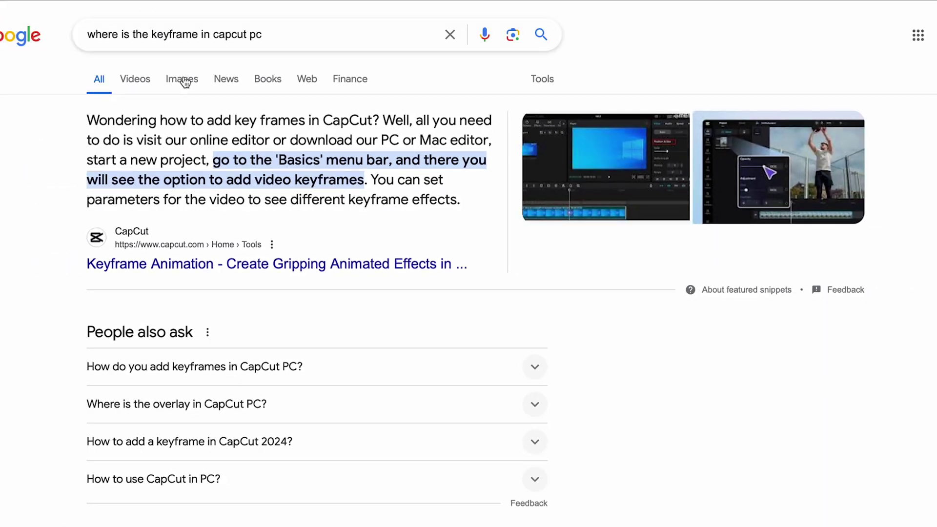
Step: Browse Google image results for CapCut PC keyframes and preview one
{"action": "left_click", "coordinate": [184, 83]}
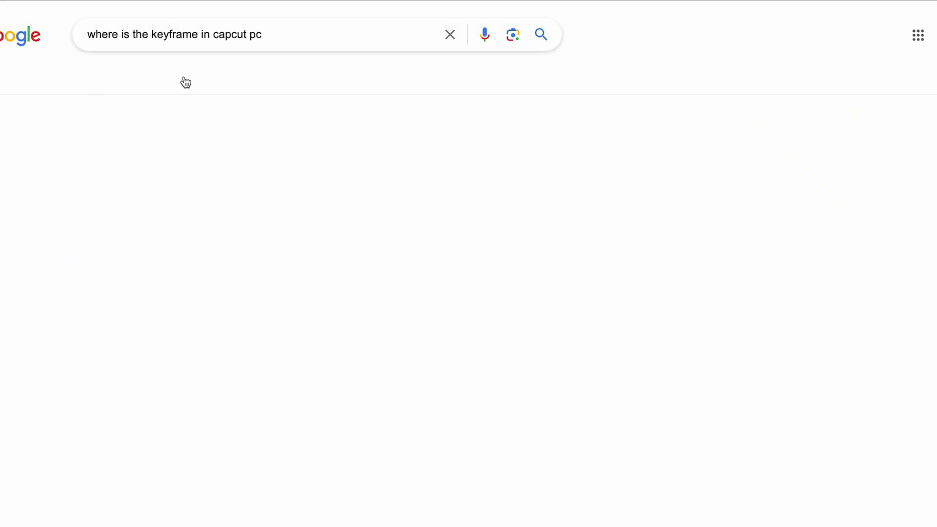
{"action": "left_click", "coordinate": [711, 227]}
{"action": "scroll", "coordinate": [714, 231], "scroll_direction": "down", "scroll_amount": 1}
{"action": "scroll", "coordinate": [714, 230], "scroll_direction": "down", "scroll_amount": 1}
{"action": "scroll", "coordinate": [714, 231], "scroll_direction": "down", "scroll_amount": 3}
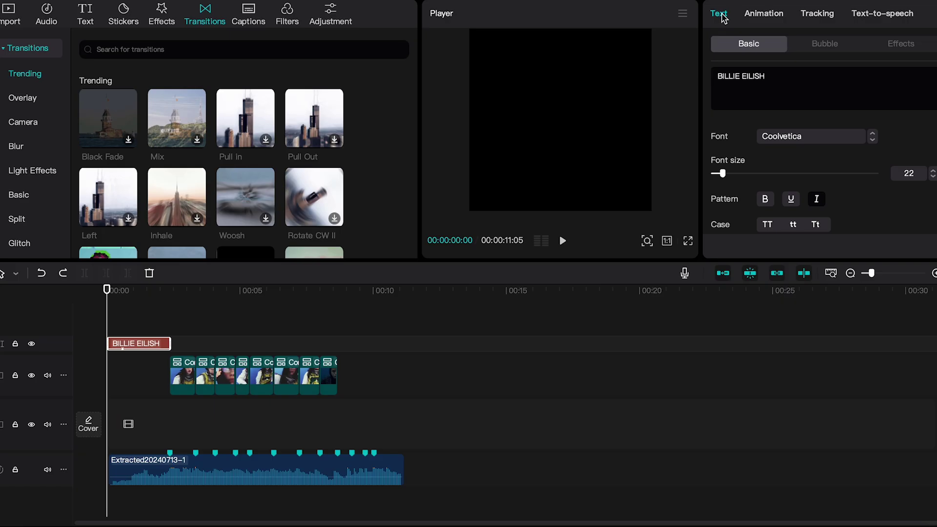
Step: Convert the title into a compound clip and add a Scale keyframe
{"action": "right_click", "coordinate": [136, 344]}
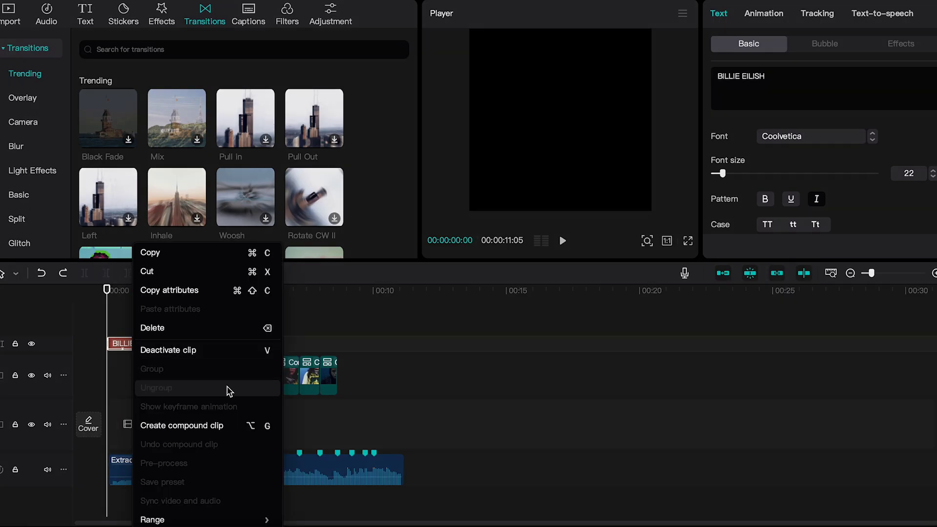
{"action": "left_click", "coordinate": [212, 425]}
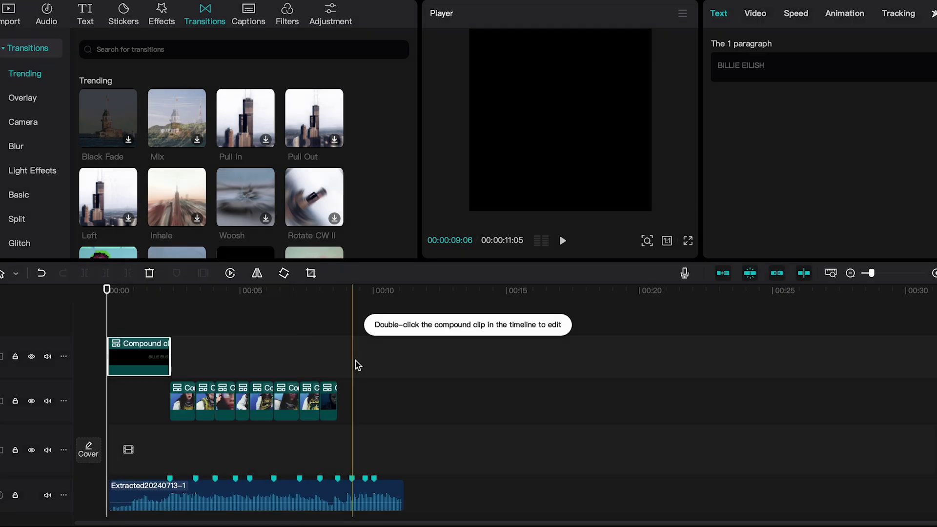
{"action": "left_click", "coordinate": [757, 13]}
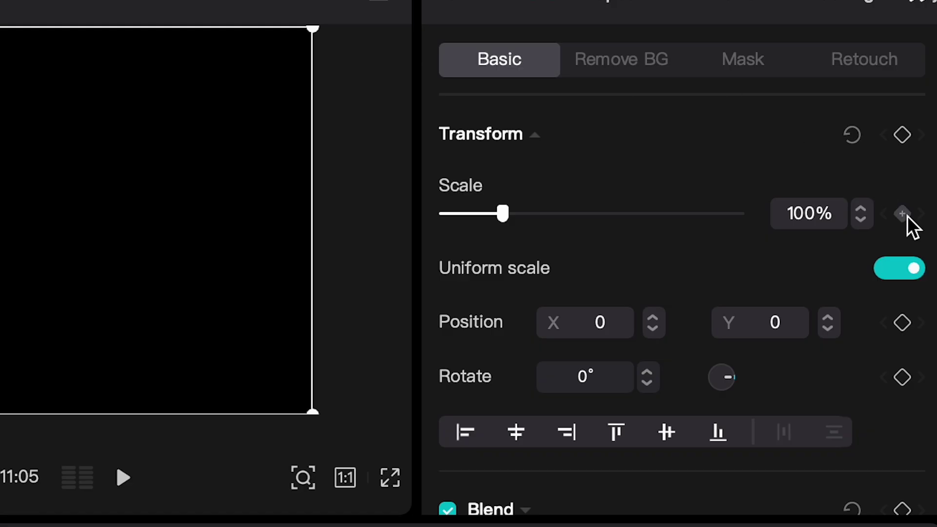
{"action": "left_click", "coordinate": [905, 215]}
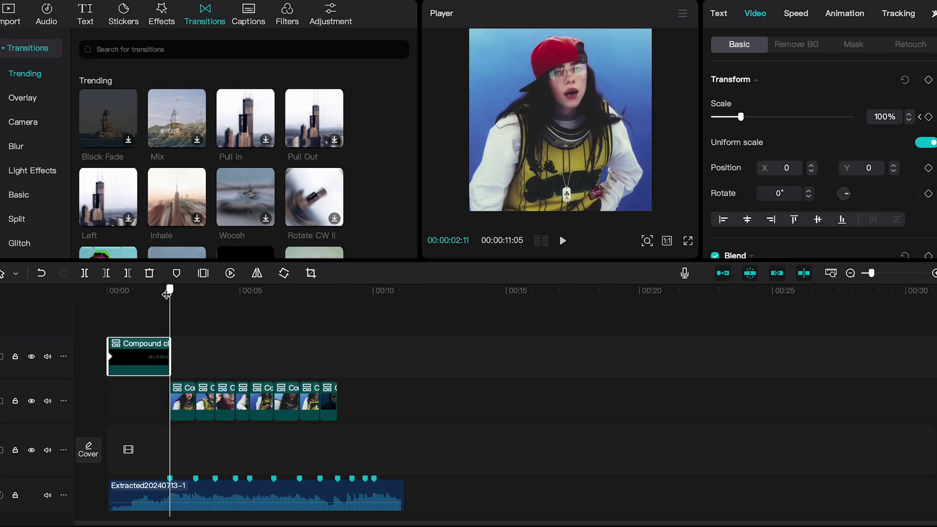
Step: Play the project from the start, then return the playhead to about 2 seconds
{"action": "left_click", "coordinate": [120, 291]}
{"action": "key", "text": "space"}
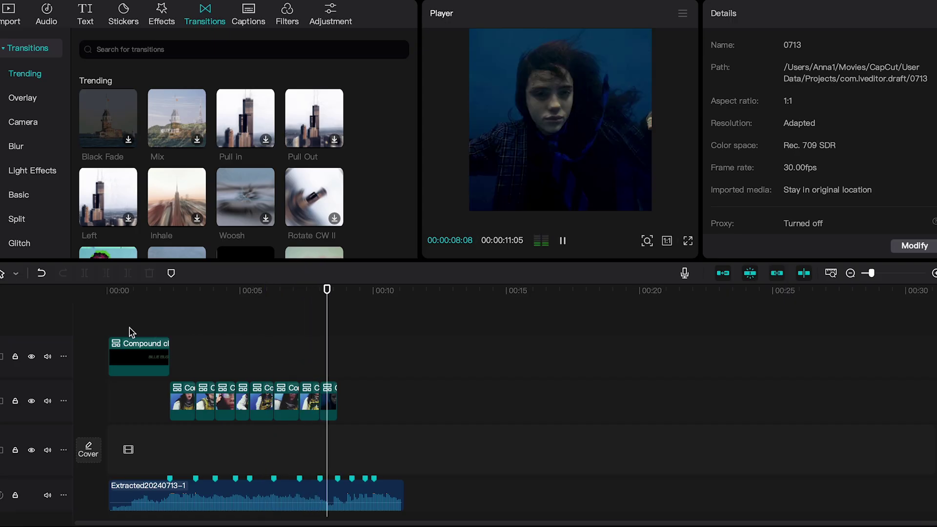
{"action": "mouse_move", "coordinate": [184, 291]}
{"action": "left_mouse_down"}
{"action": "mouse_move", "coordinate": [159, 290]}
{"action": "mouse_move", "coordinate": [170, 292]}
{"action": "left_mouse_up"}
Step: Zoom the first photo clip to 251% scale and play back the result
{"action": "left_click", "coordinate": [185, 401]}
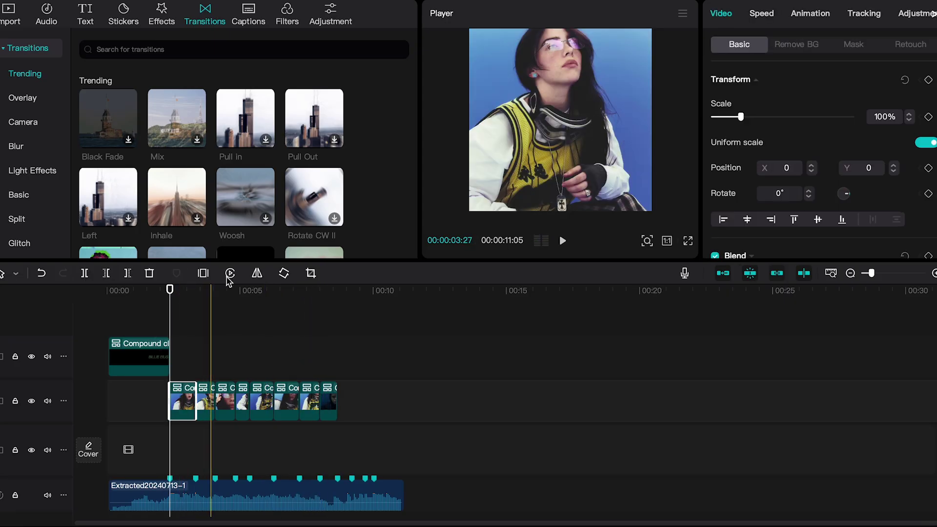
{"action": "left_click_drag", "start_coordinate": [741, 117], "coordinate": [784, 123]}
{"action": "scroll", "coordinate": [829, 139], "scroll_direction": "down", "scroll_amount": 3}
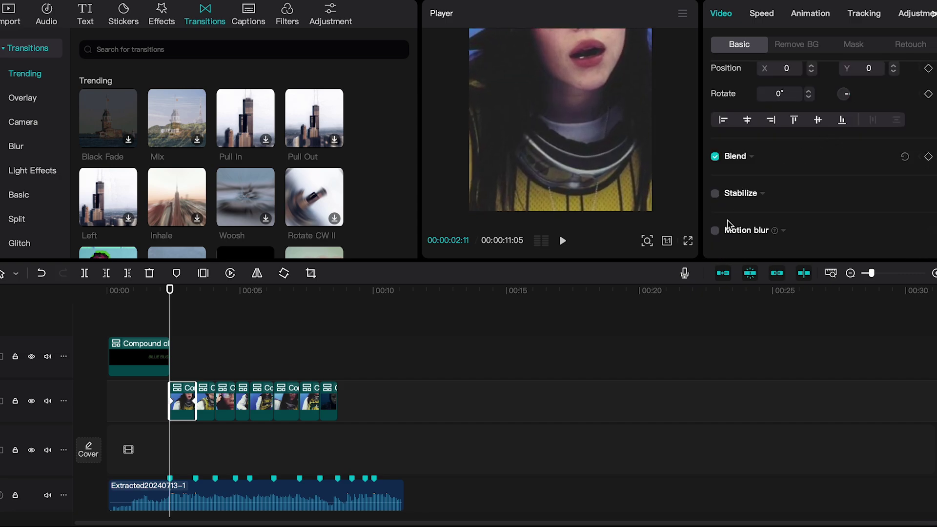
{"action": "scroll", "coordinate": [813, 159], "scroll_direction": "down", "scroll_amount": 1}
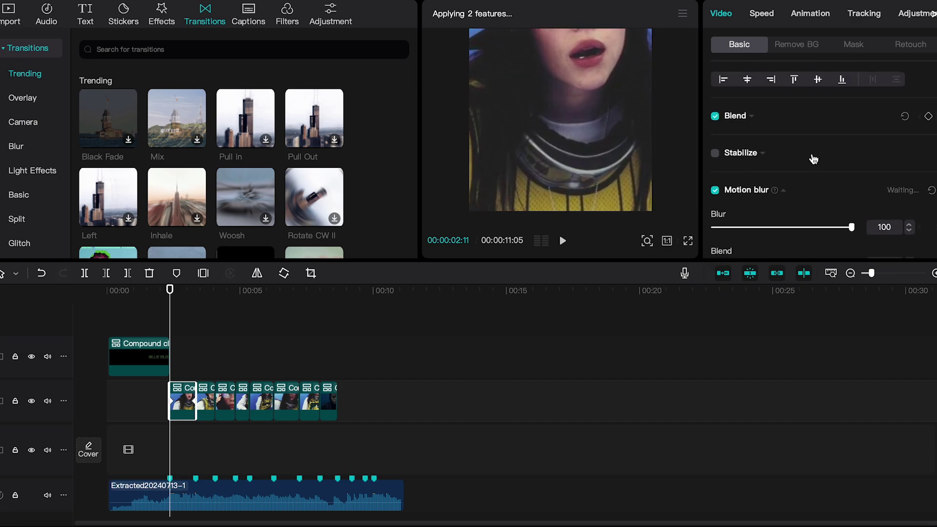
{"action": "scroll", "coordinate": [814, 157], "scroll_direction": "down", "scroll_amount": 3}
{"action": "scroll", "coordinate": [814, 158], "scroll_direction": "up", "scroll_amount": 2}
{"action": "scroll", "coordinate": [814, 157], "scroll_direction": "up", "scroll_amount": 3}
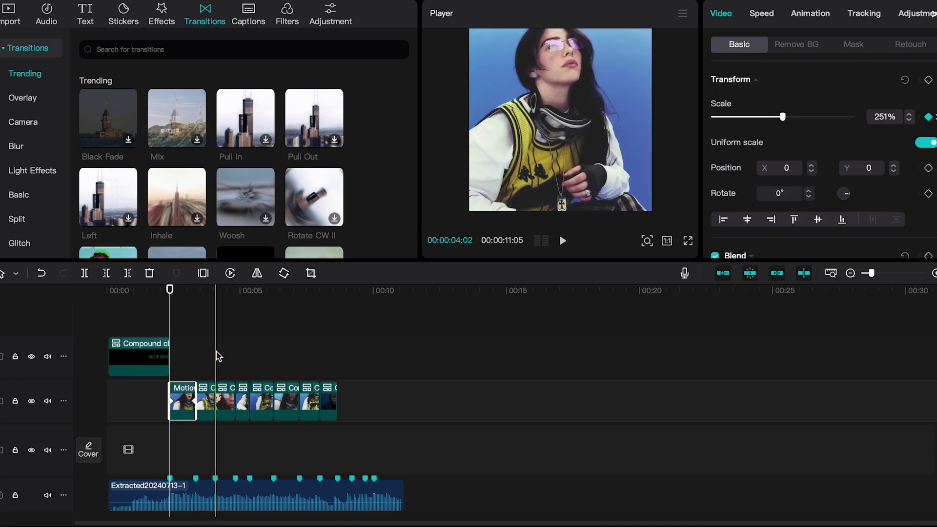
{"action": "key", "text": "space"}
{"action": "left_click", "coordinate": [184, 399]}
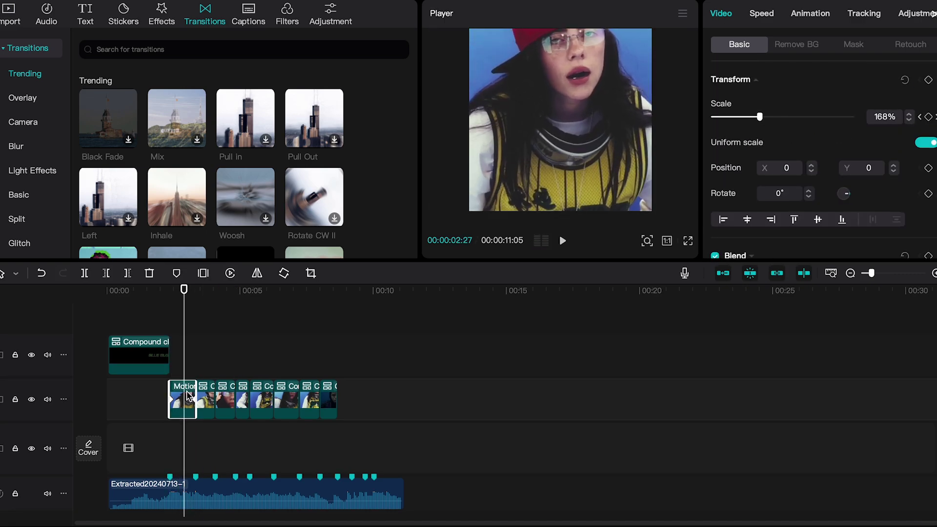
{"action": "right_click", "coordinate": [185, 399]}
Step: Show the first clip's keyframe animation and expand its Scale curve graph
{"action": "left_click", "coordinate": [217, 500]}
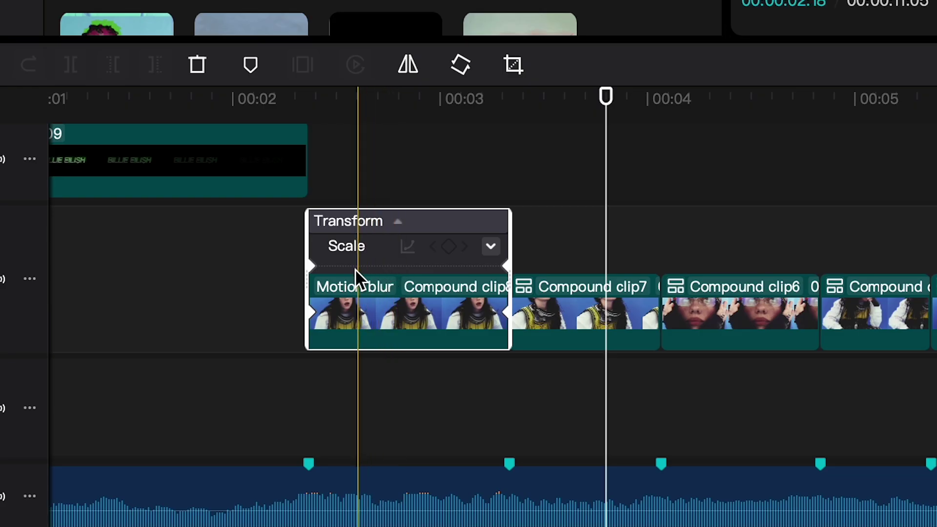
{"action": "left_click", "coordinate": [354, 269]}
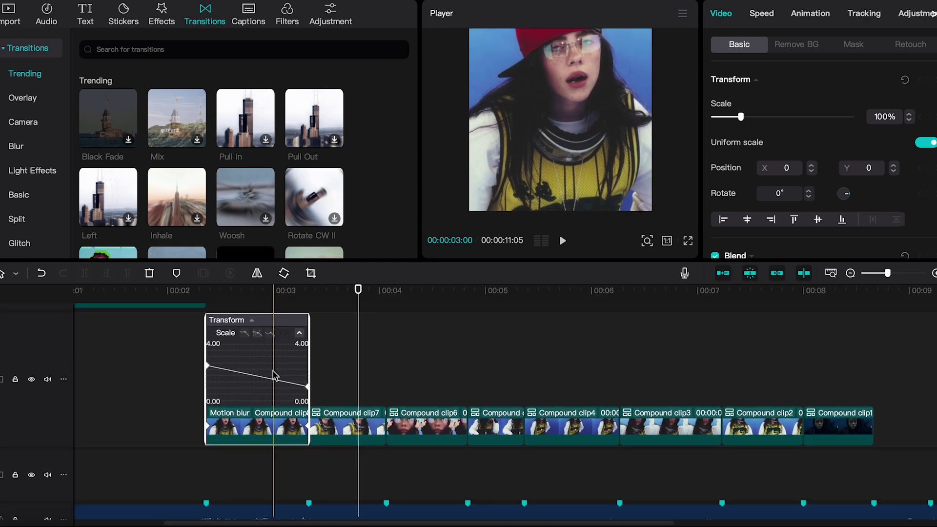
{"action": "left_click", "coordinate": [258, 309]}
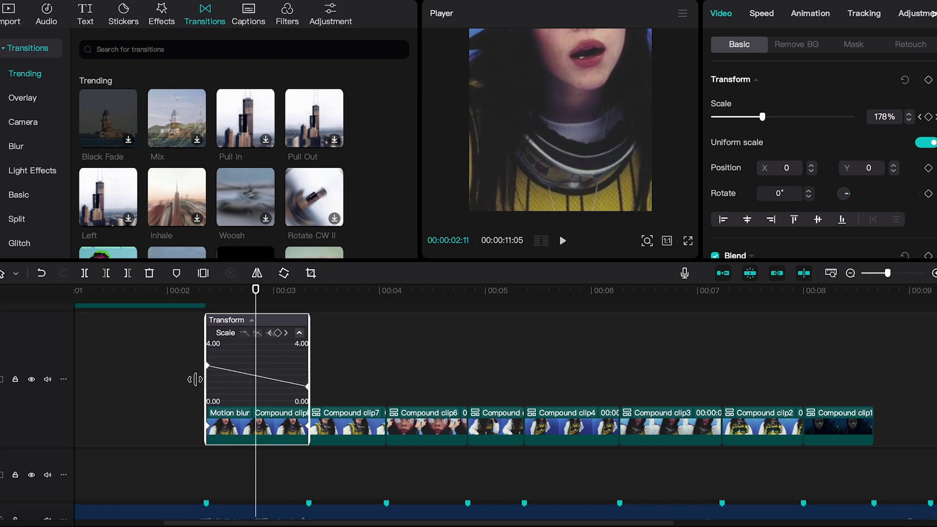
{"action": "scroll", "coordinate": [252, 336], "scroll_direction": "up", "scroll_amount": 2}
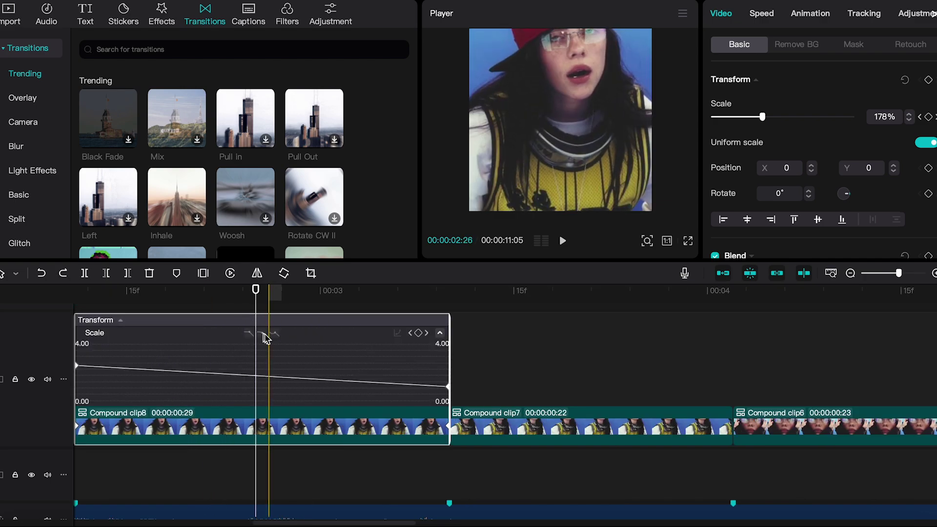
{"action": "left_click", "coordinate": [439, 334]}
{"action": "left_click", "coordinate": [440, 389]}
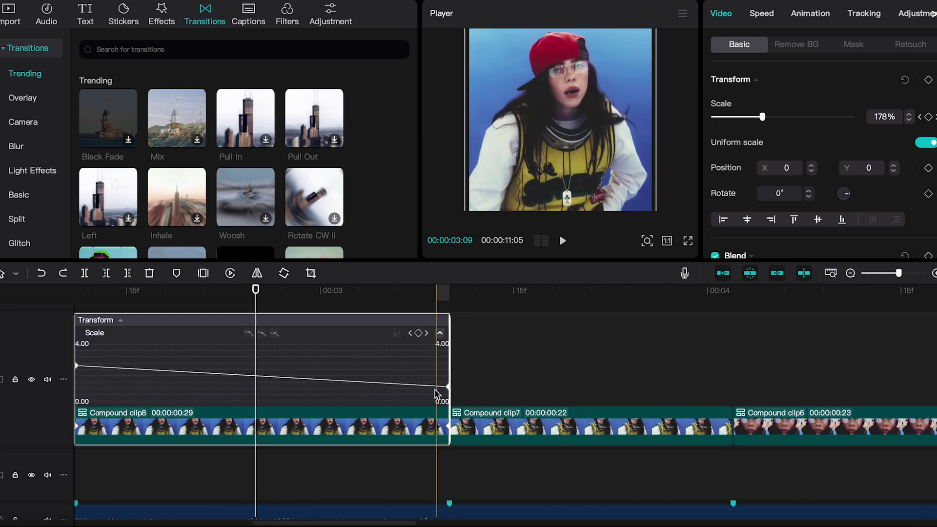
Step: Apply an easing curve to the starting scale keyframe and reshape its handle
{"action": "left_click", "coordinate": [77, 365]}
{"action": "left_click", "coordinate": [264, 335]}
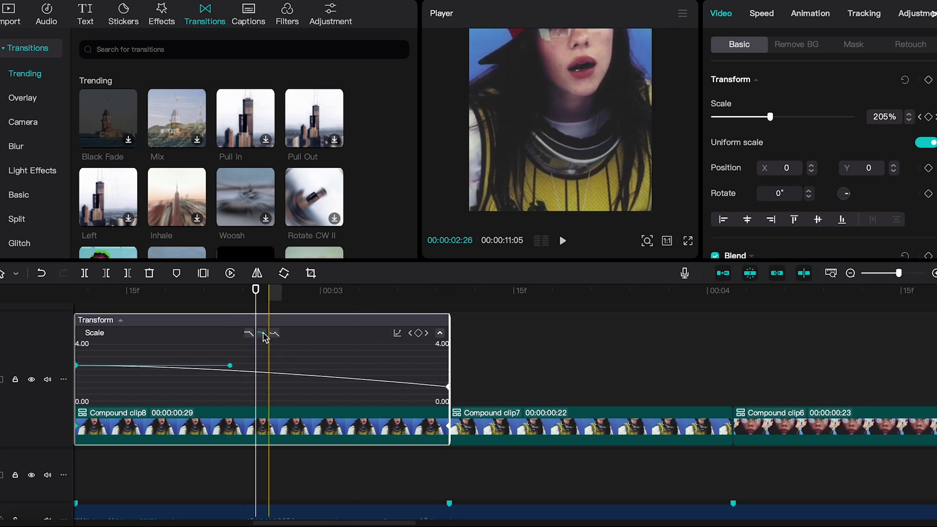
{"action": "left_click_drag", "start_coordinate": [231, 366], "coordinate": [187, 354]}
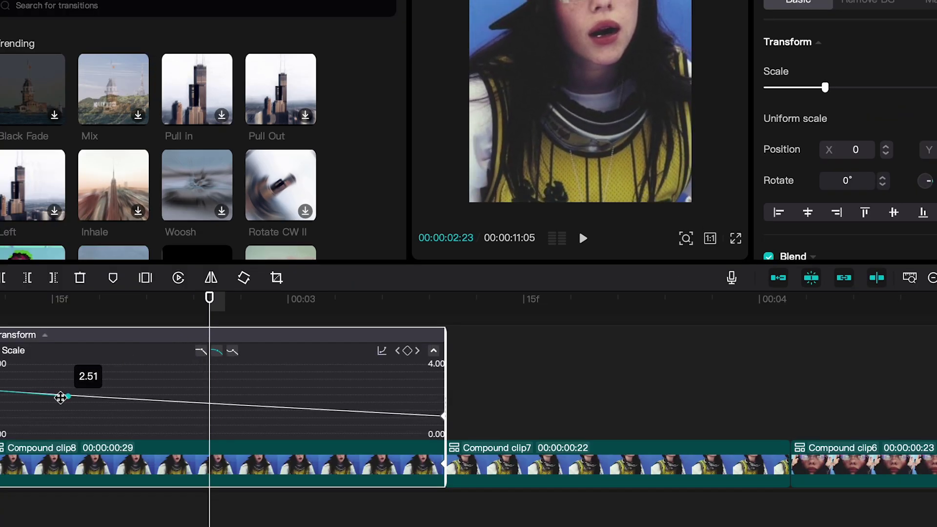
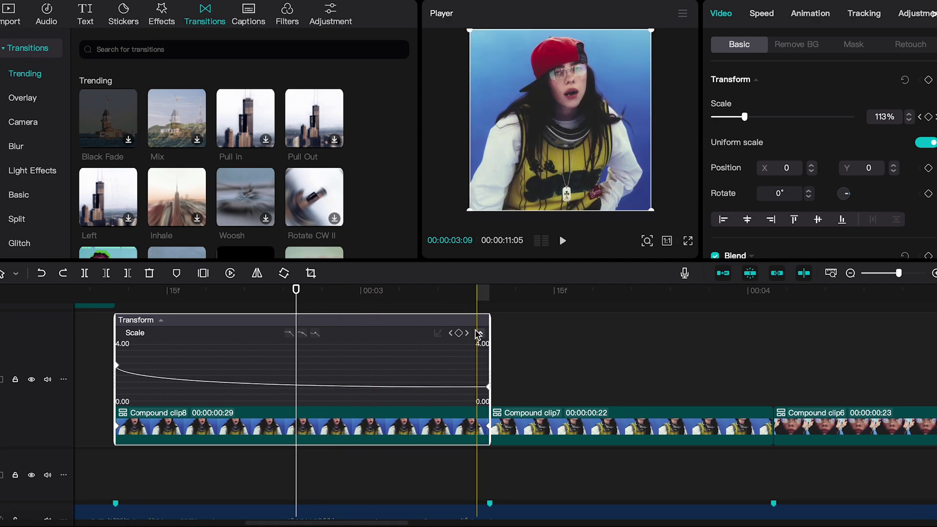
{"action": "left_click_drag", "start_coordinate": [307, 292], "coordinate": [99, 308]}
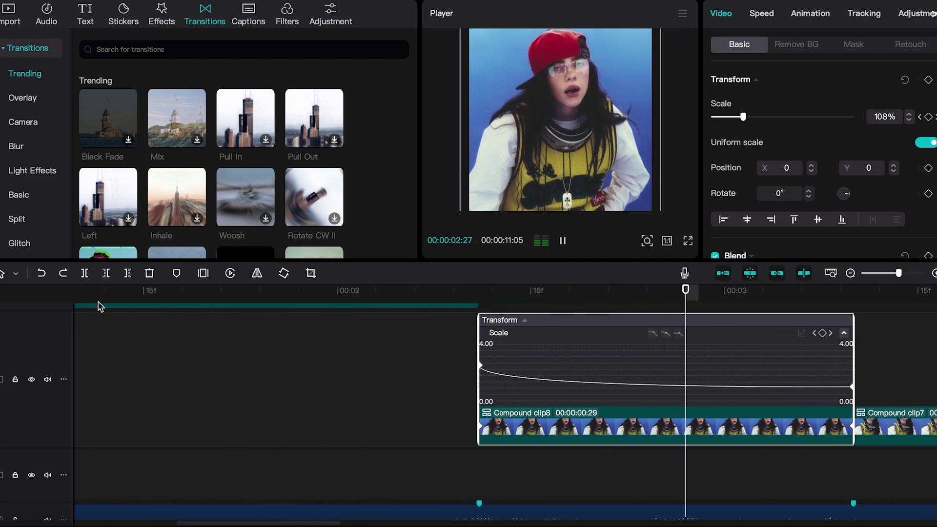
Step: Preview Compound clip8's zoom-out, then apply the Auto ease to its Scale curve and pull the point down
{"action": "key", "text": "space"}
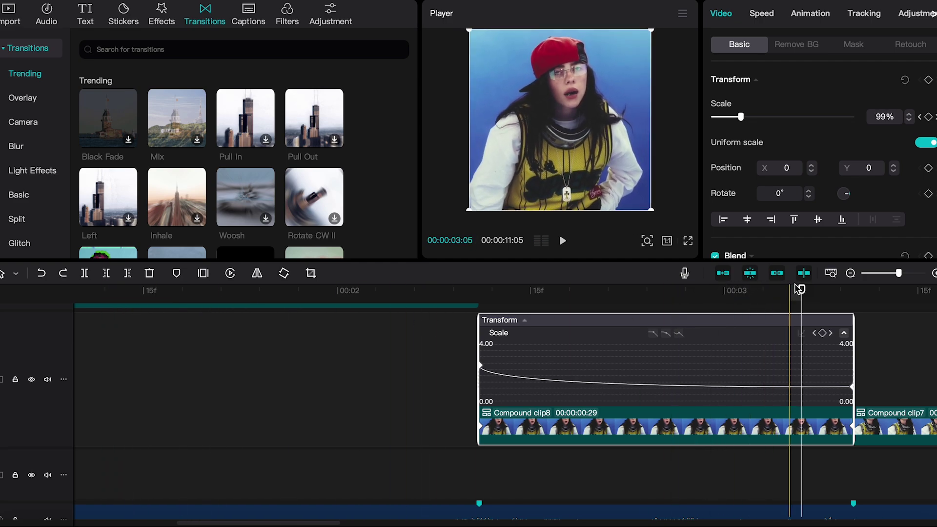
{"action": "left_click_drag", "start_coordinate": [801, 296], "coordinate": [634, 306]}
{"action": "scroll", "coordinate": [628, 355], "scroll_direction": "right", "scroll_amount": 2}
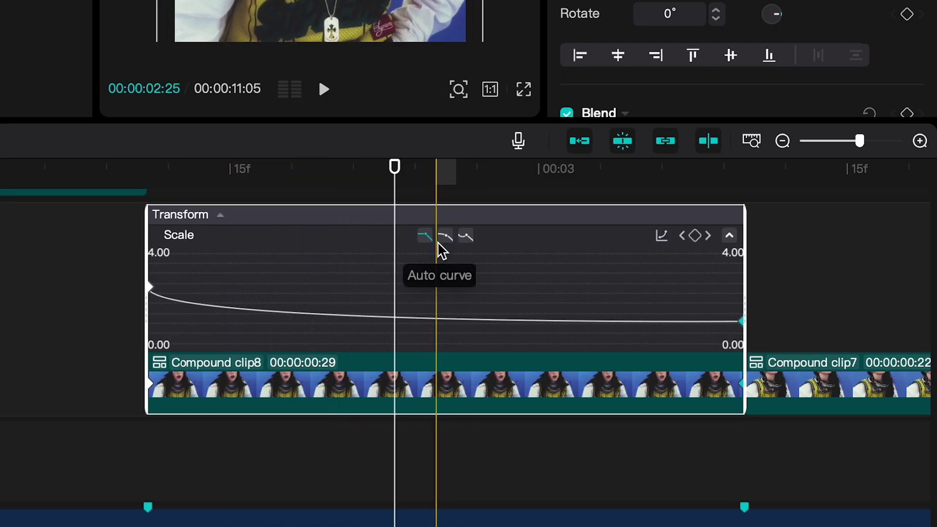
{"action": "left_click", "coordinate": [638, 332]}
{"action": "left_click_drag", "start_coordinate": [672, 386], "coordinate": [513, 386]}
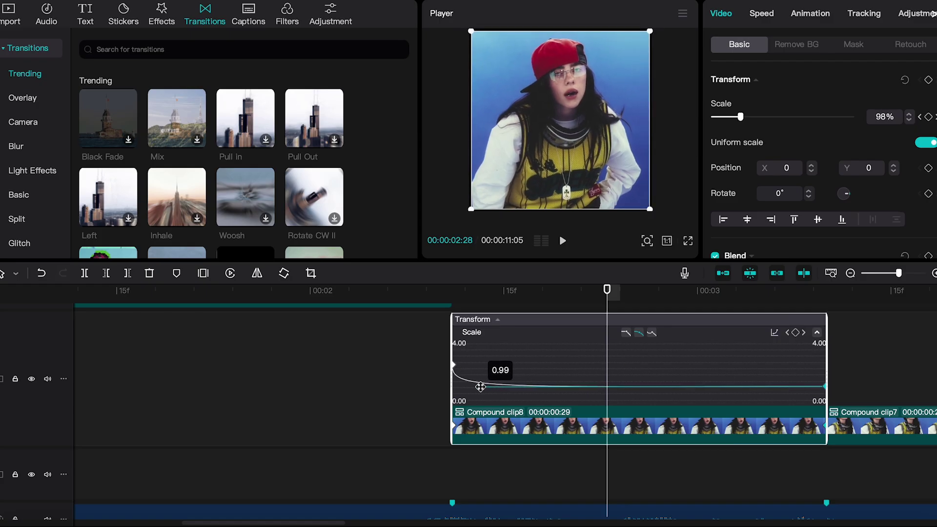
Step: Steepen the early drop of Compound clip8's scale curve and replay the zoom-out
{"action": "left_click", "coordinate": [413, 306]}
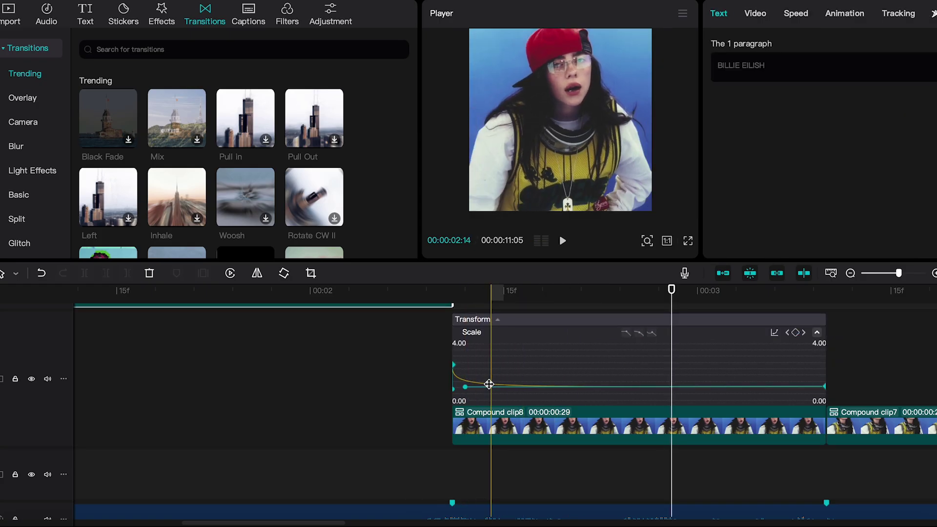
{"action": "left_click", "coordinate": [463, 387]}
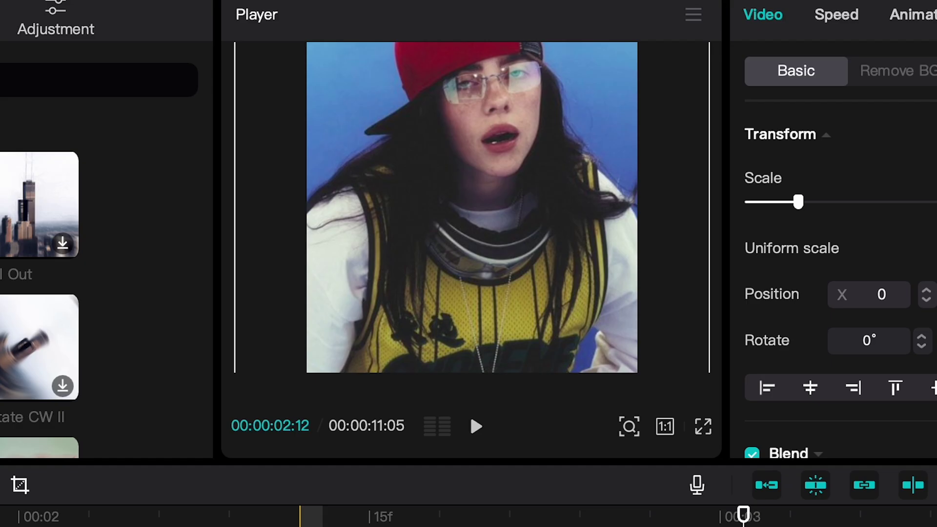
{"action": "key", "text": "space"}
{"action": "key", "text": "space"}
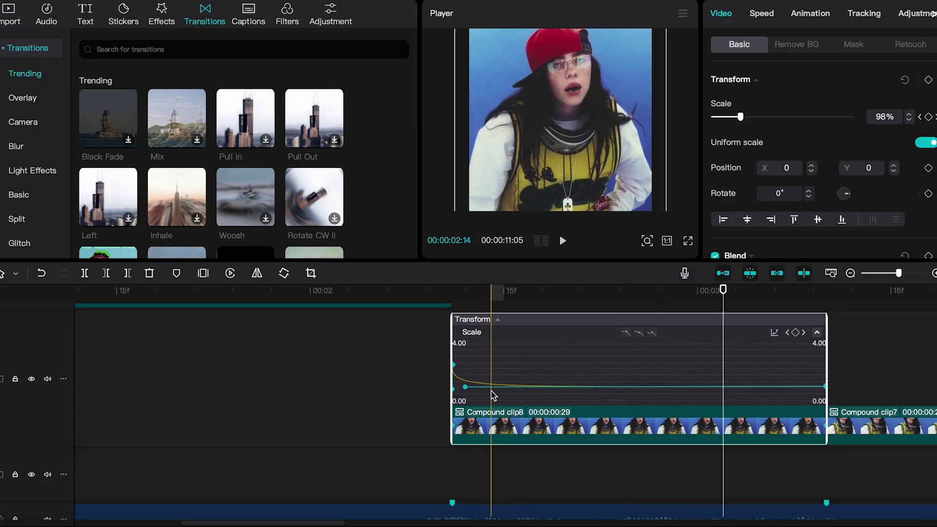
{"action": "left_click_drag", "start_coordinate": [466, 386], "coordinate": [473, 387]}
{"action": "left_click", "coordinate": [428, 319]}
{"action": "key", "text": "space"}
{"action": "mouse_move", "coordinate": [775, 291]}
{"action": "left_mouse_down"}
{"action": "mouse_move", "coordinate": [469, 323]}
{"action": "mouse_move", "coordinate": [452, 350]}
{"action": "left_mouse_up"}
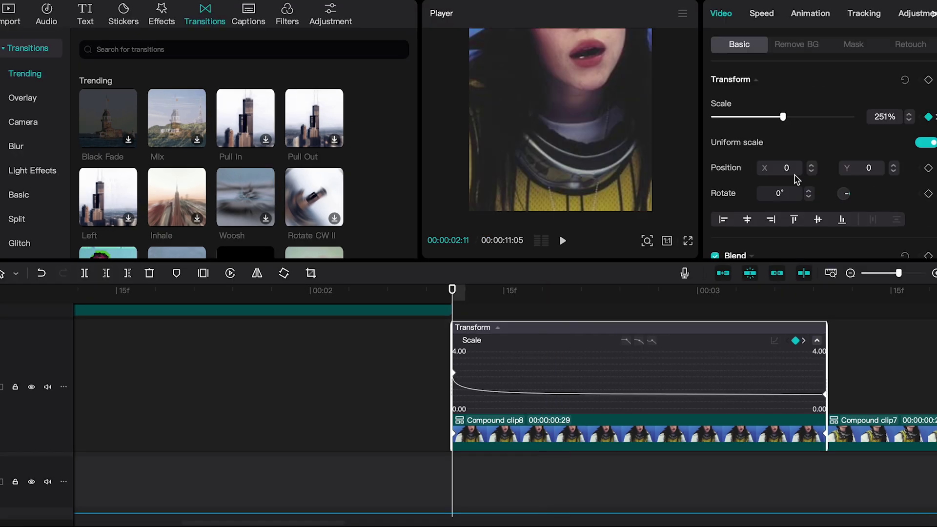
Step: Search the video effects for 'motion blur' and preview the Motion Blur effect
{"action": "left_click", "coordinate": [552, 293]}
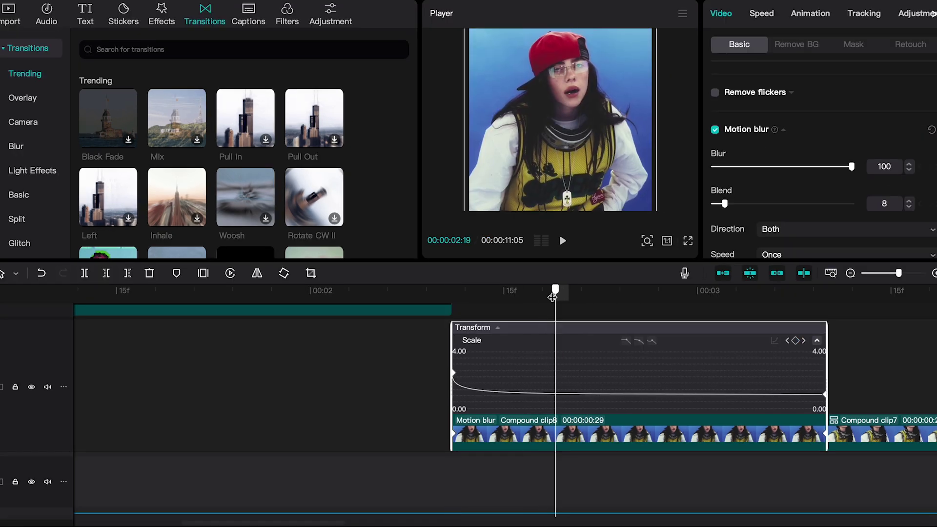
{"action": "left_click", "coordinate": [160, 15]}
{"action": "type", "text": "mo"}
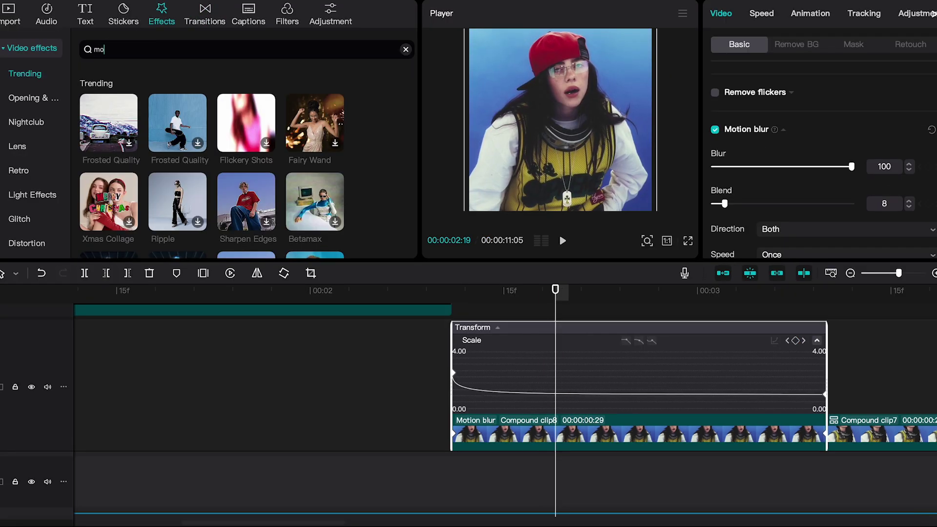
{"action": "type", "text": "tion blur"}
{"action": "key", "text": "Return"}
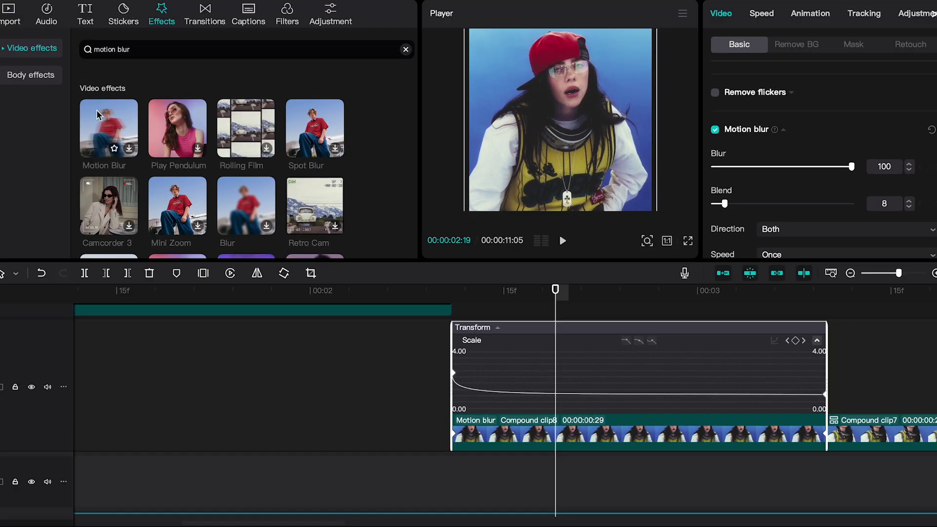
{"action": "left_click", "coordinate": [98, 115]}
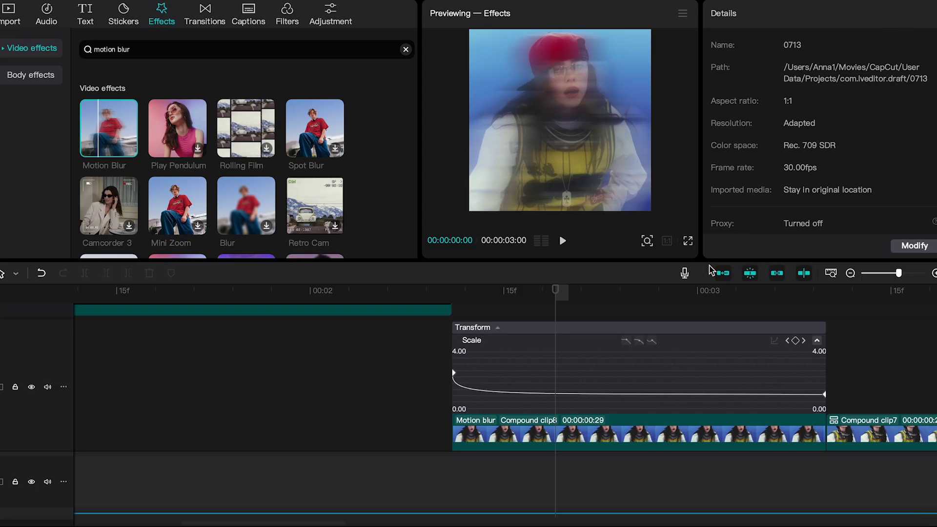
Step: Apply Motion Blur to Compound clip8 with horizontal 46 and strength 92, then play it back
{"action": "left_click", "coordinate": [569, 438]}
{"action": "left_click_drag", "start_coordinate": [118, 128], "coordinate": [485, 354]}
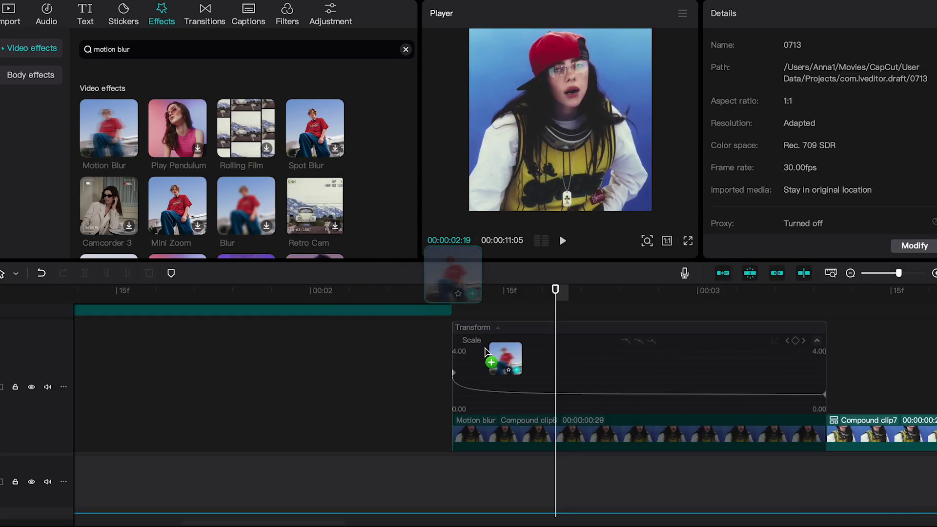
{"action": "left_click_drag", "start_coordinate": [471, 433], "coordinate": [476, 434]}
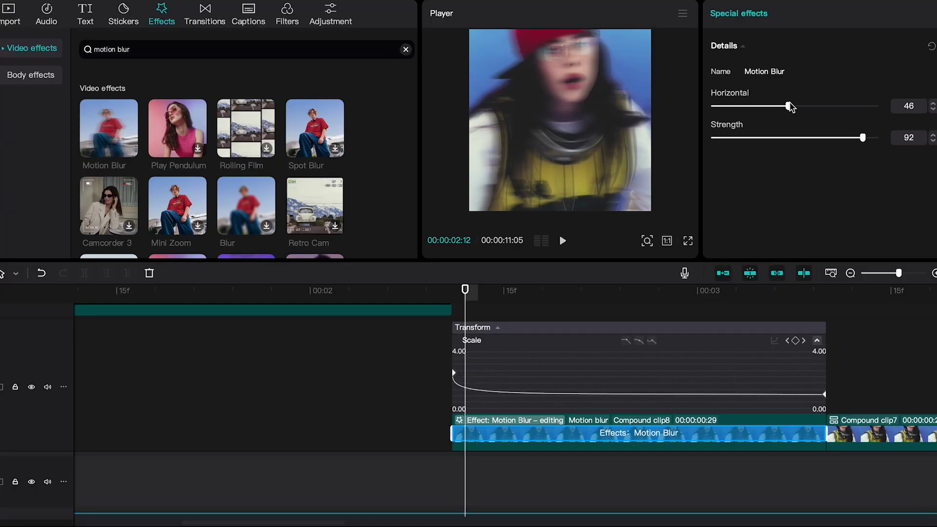
{"action": "left_click", "coordinate": [645, 291]}
{"action": "left_click_drag", "start_coordinate": [645, 290], "coordinate": [399, 291]}
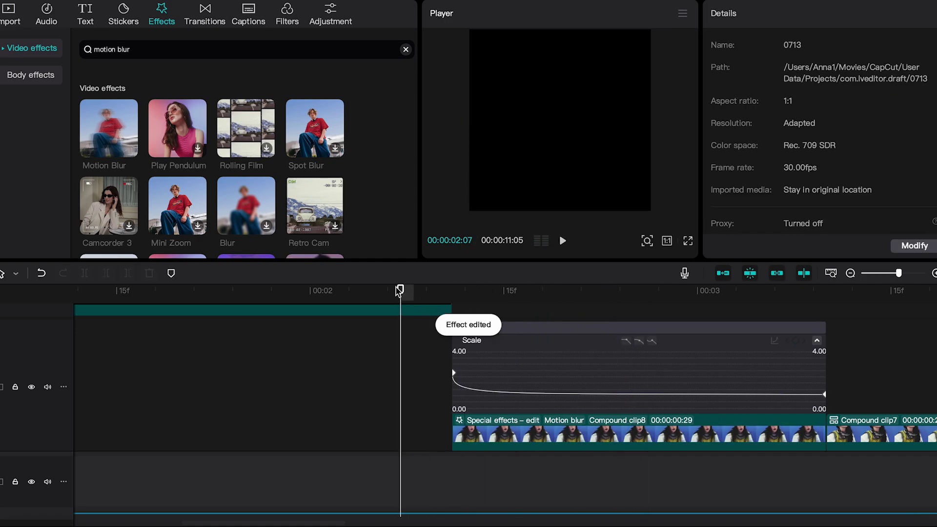
{"action": "key", "text": "space"}
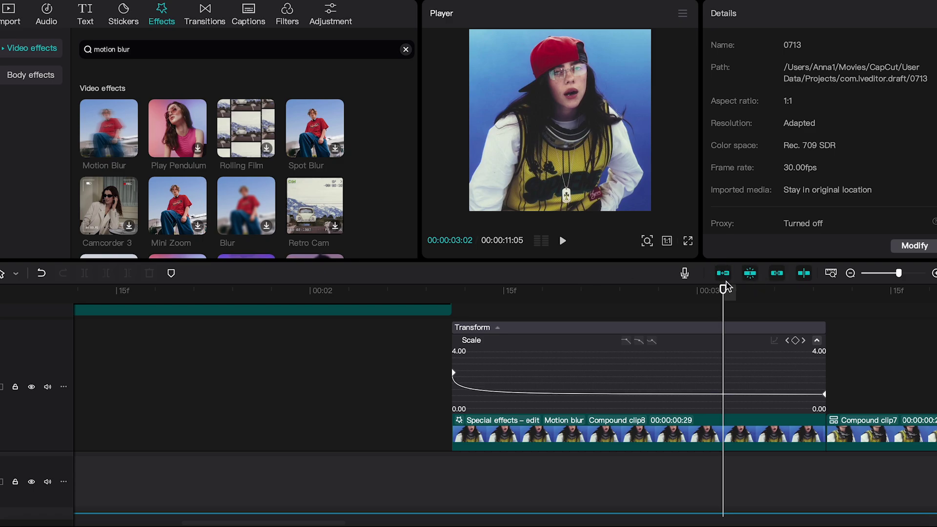
{"action": "left_click_drag", "start_coordinate": [724, 289], "coordinate": [671, 289]}
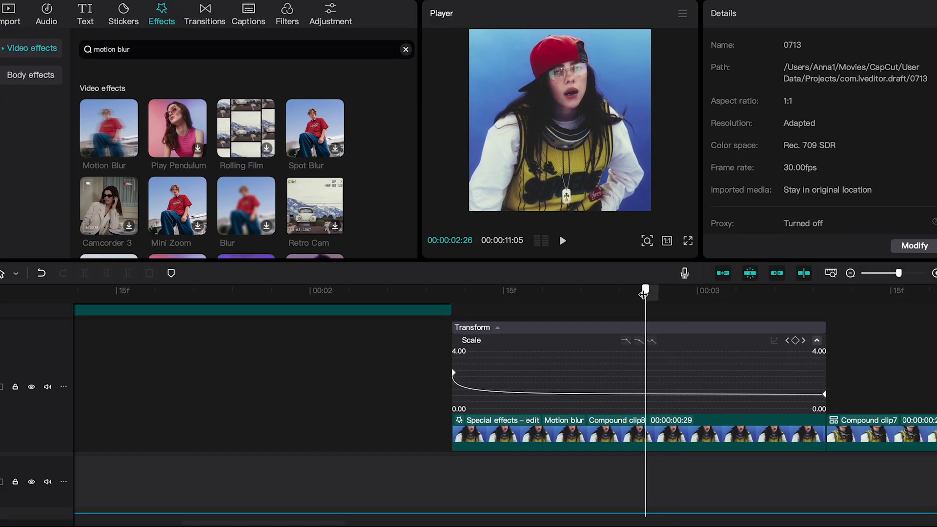
{"action": "left_click_drag", "start_coordinate": [644, 293], "coordinate": [312, 302]}
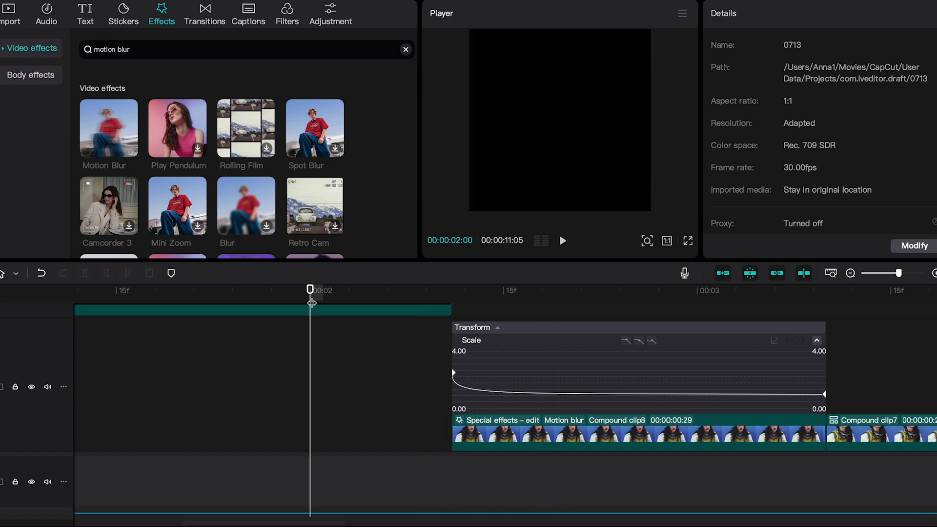
{"action": "key", "text": "space"}
{"action": "scroll", "coordinate": [333, 299], "scroll_direction": "down", "scroll_amount": 3}
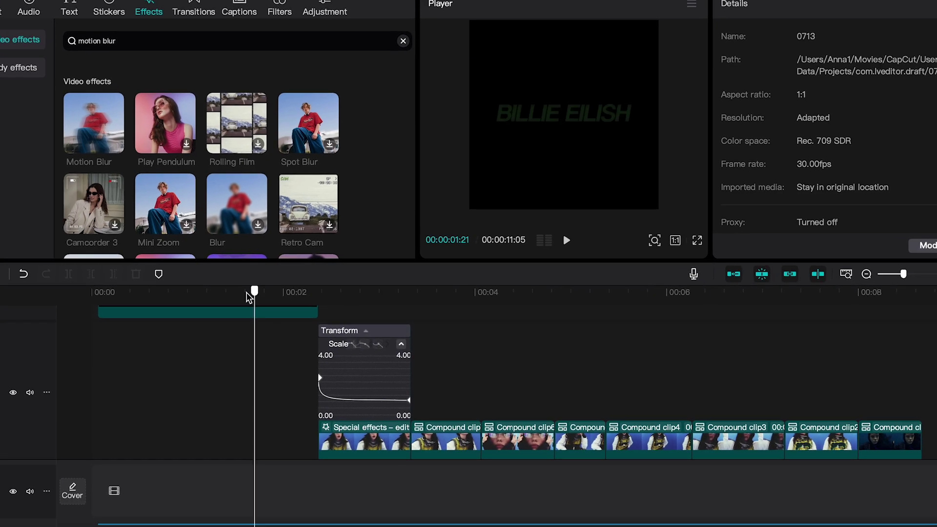
{"action": "key", "text": "space"}
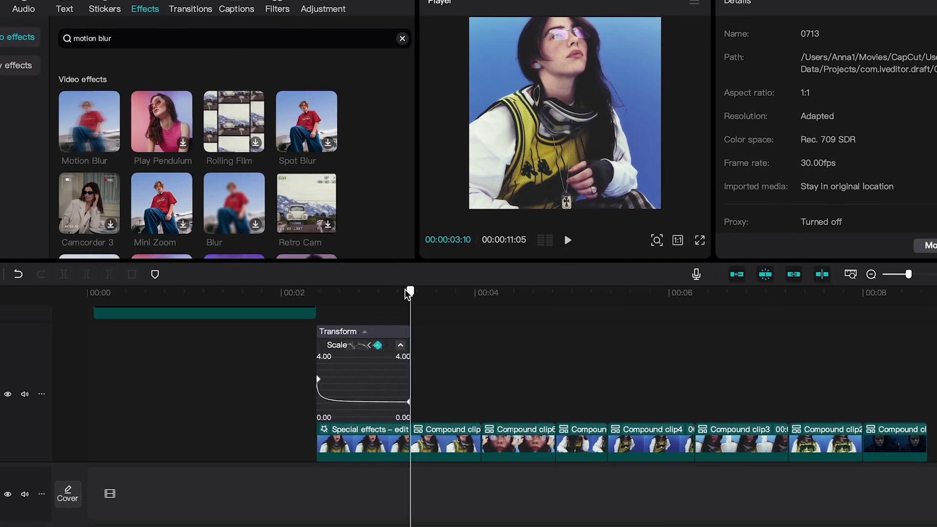
{"action": "mouse_move", "coordinate": [408, 295]}
{"action": "left_mouse_down"}
{"action": "mouse_move", "coordinate": [262, 302]}
{"action": "mouse_move", "coordinate": [383, 293]}
{"action": "left_mouse_up"}
Step: Add a Position keyframe on Compound clip8 and move the playhead near its end
{"action": "left_click", "coordinate": [402, 366]}
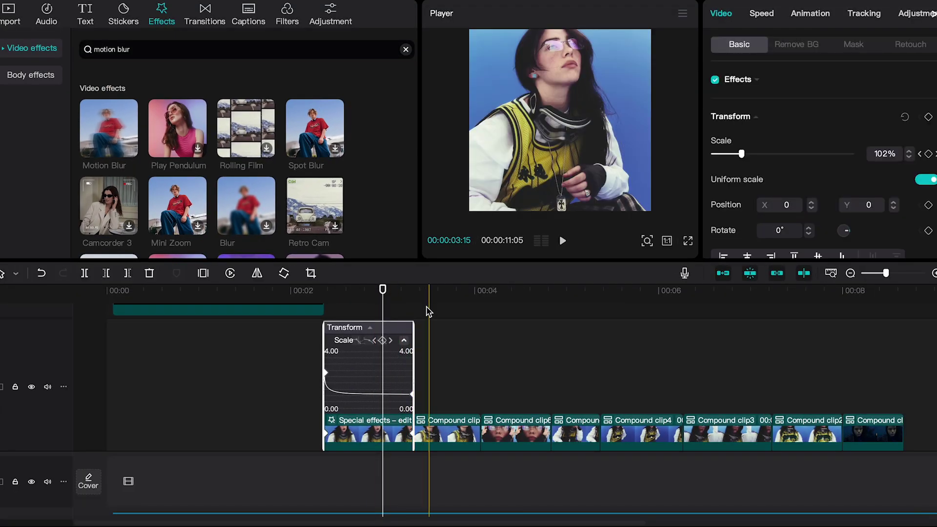
{"action": "left_click", "coordinate": [928, 205]}
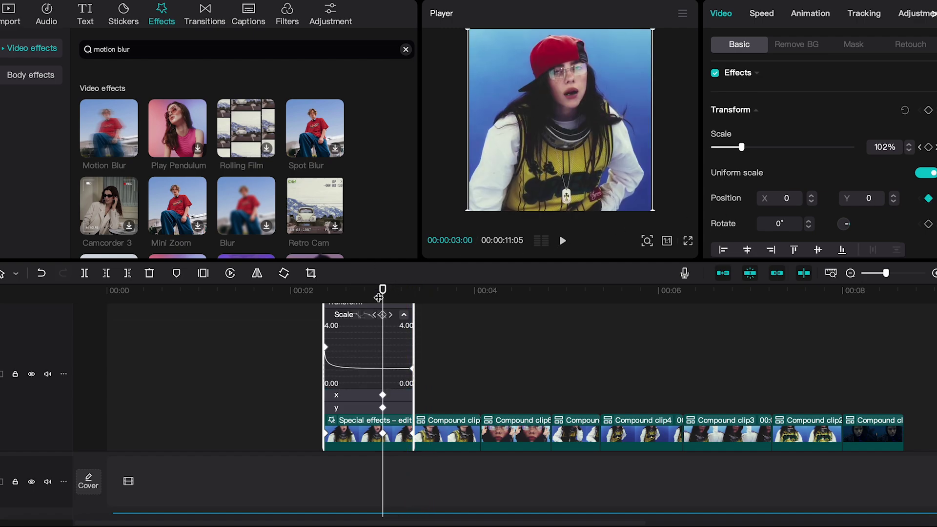
{"action": "left_click_drag", "start_coordinate": [382, 300], "coordinate": [413, 296]}
{"action": "type", "text": "3840"}
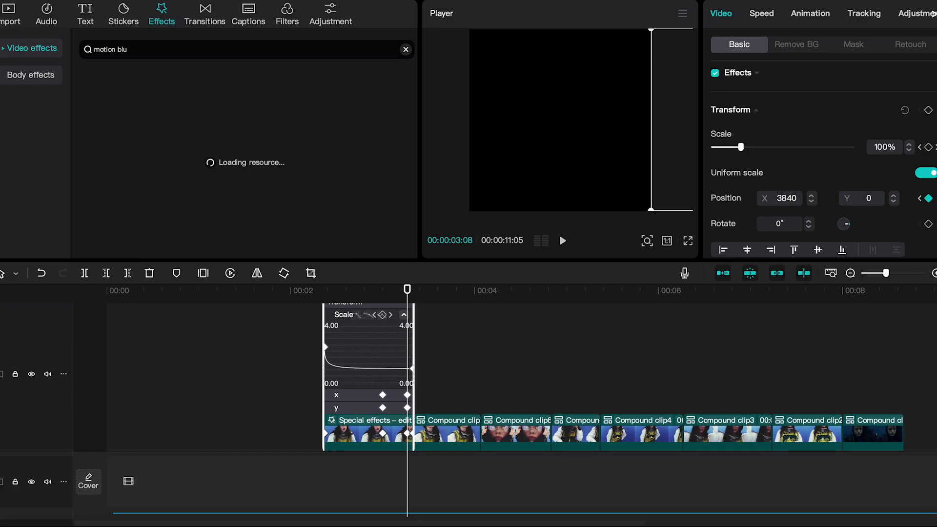
Step: Narrow the effects search to 'tile' and reselect Compound clip8
{"action": "key", "text": "BackSpace"}
{"action": "key", "text": "BackSpace"}
{"action": "key", "text": "BackSpace"}
{"action": "type", "text": "tile"}
{"action": "scroll", "coordinate": [197, 142], "scroll_direction": "down", "scroll_amount": 5}
{"action": "scroll", "coordinate": [197, 143], "scroll_direction": "down", "scroll_amount": 2}
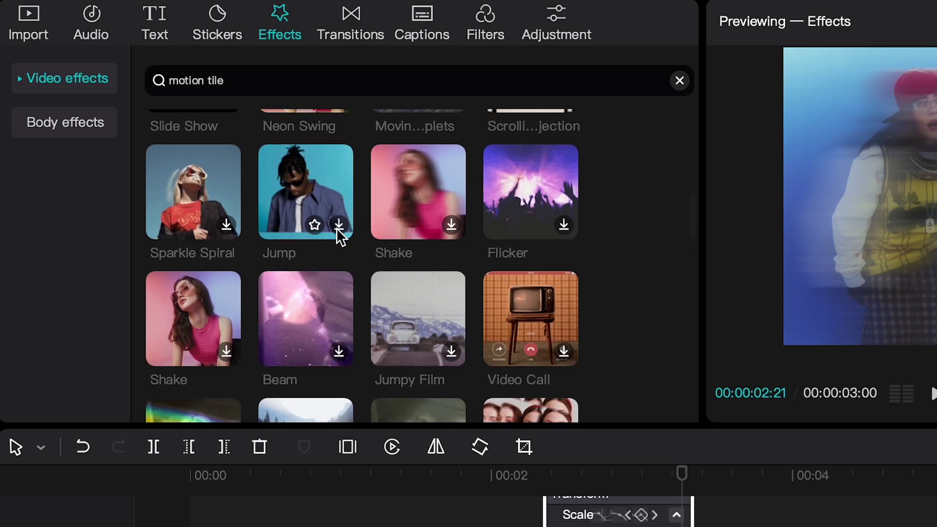
{"action": "scroll", "coordinate": [339, 234], "scroll_direction": "down", "scroll_amount": 3}
{"action": "scroll", "coordinate": [339, 233], "scroll_direction": "down", "scroll_amount": 2}
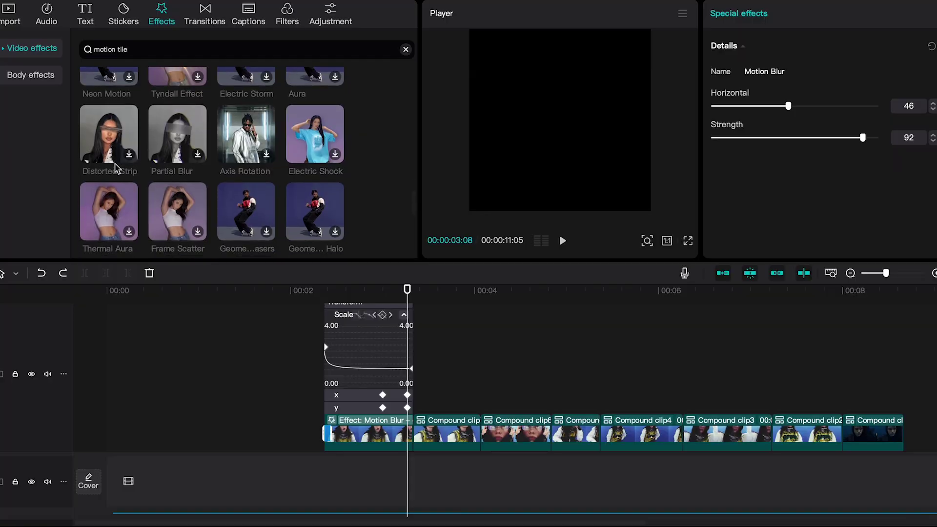
{"action": "scroll", "coordinate": [115, 169], "scroll_direction": "down", "scroll_amount": 2}
{"action": "scroll", "coordinate": [115, 169], "scroll_direction": "down", "scroll_amount": 1}
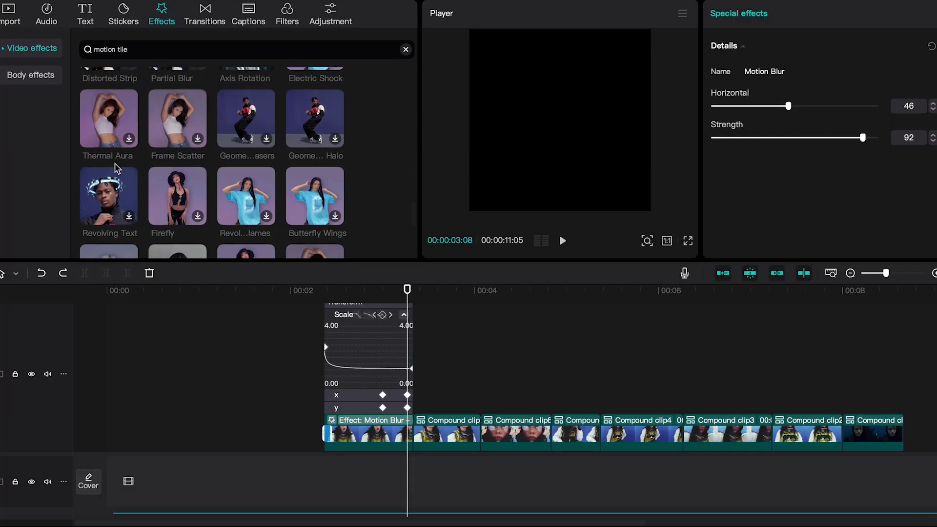
{"action": "scroll", "coordinate": [115, 169], "scroll_direction": "down", "scroll_amount": 1}
{"action": "scroll", "coordinate": [115, 169], "scroll_direction": "down", "scroll_amount": 1}
{"action": "key", "text": "Return"}
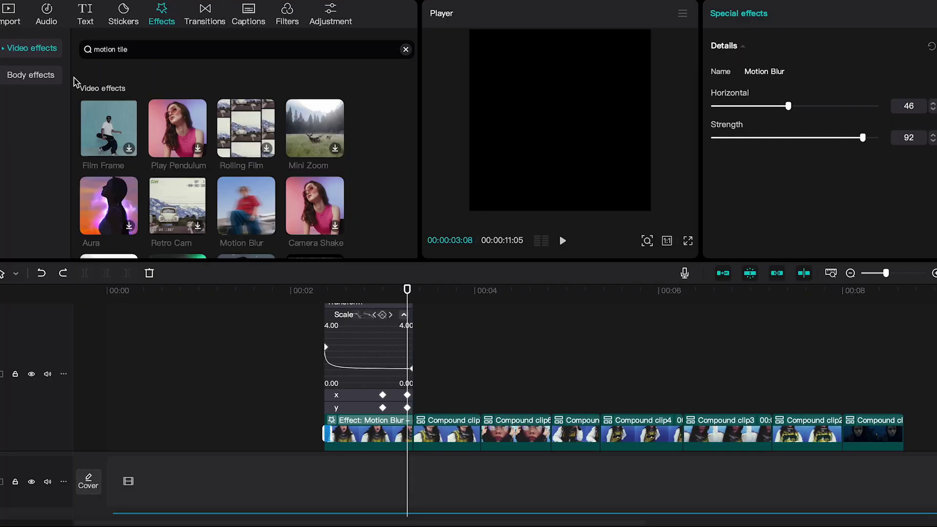
{"action": "left_click", "coordinate": [381, 435]}
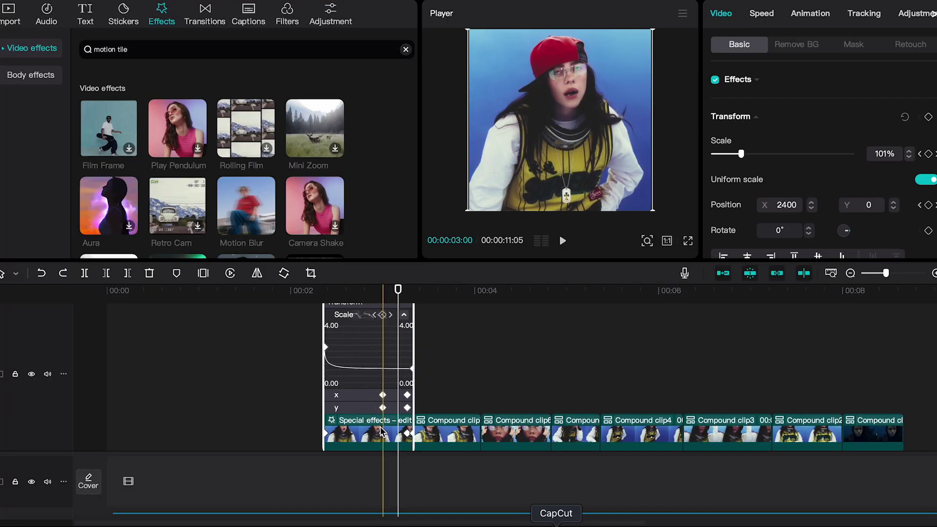
{"action": "scroll", "coordinate": [824, 72], "scroll_direction": "down", "scroll_amount": 2}
{"action": "scroll", "coordinate": [824, 71], "scroll_direction": "down", "scroll_amount": 1}
{"action": "scroll", "coordinate": [827, 70], "scroll_direction": "down", "scroll_amount": 3}
{"action": "scroll", "coordinate": [833, 68], "scroll_direction": "up", "scroll_amount": 1}
{"action": "scroll", "coordinate": [791, 115], "scroll_direction": "down", "scroll_amount": 3}
{"action": "scroll", "coordinate": [798, 113], "scroll_direction": "down", "scroll_amount": 2}
{"action": "scroll", "coordinate": [799, 113], "scroll_direction": "down", "scroll_amount": 3}
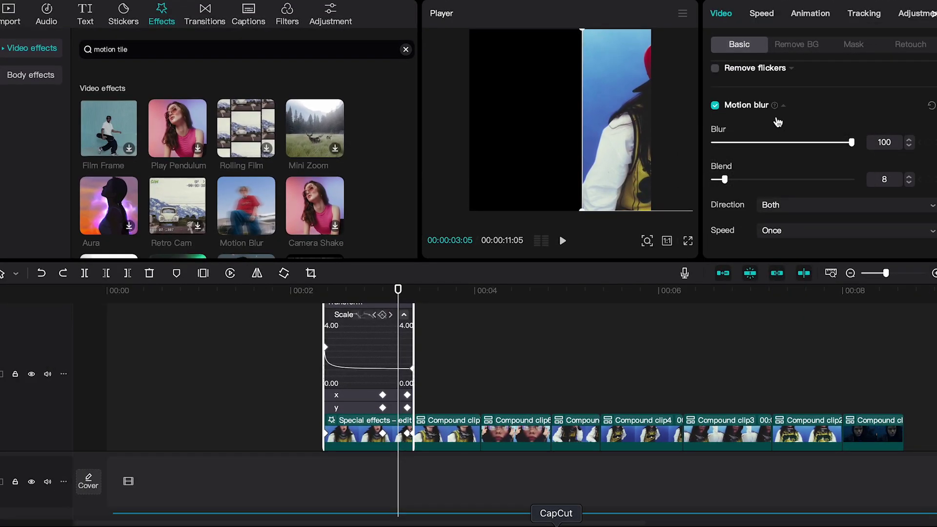
{"action": "scroll", "coordinate": [828, 107], "scroll_direction": "up", "scroll_amount": 5}
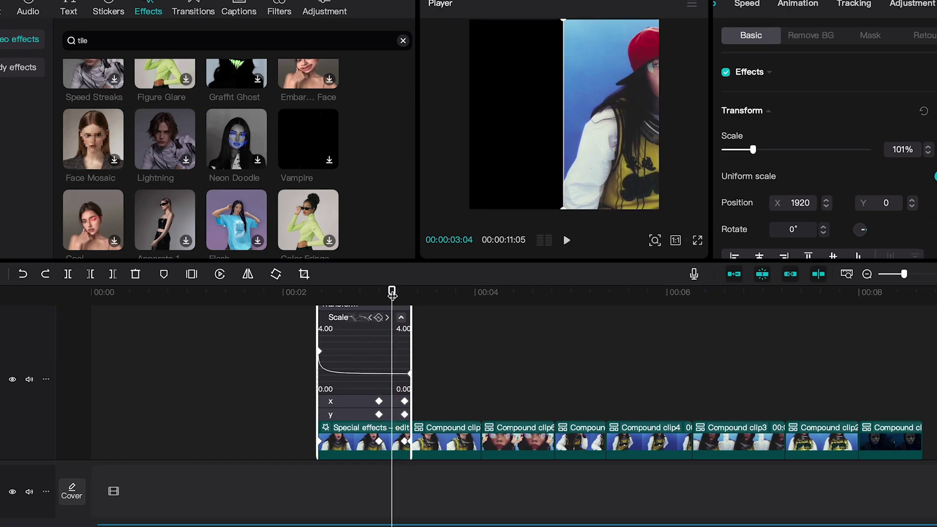
Step: Move the end Position X keyframe earlier and bend its curve into a sharp ease-in
{"action": "left_click_drag", "start_coordinate": [392, 293], "coordinate": [382, 293]}
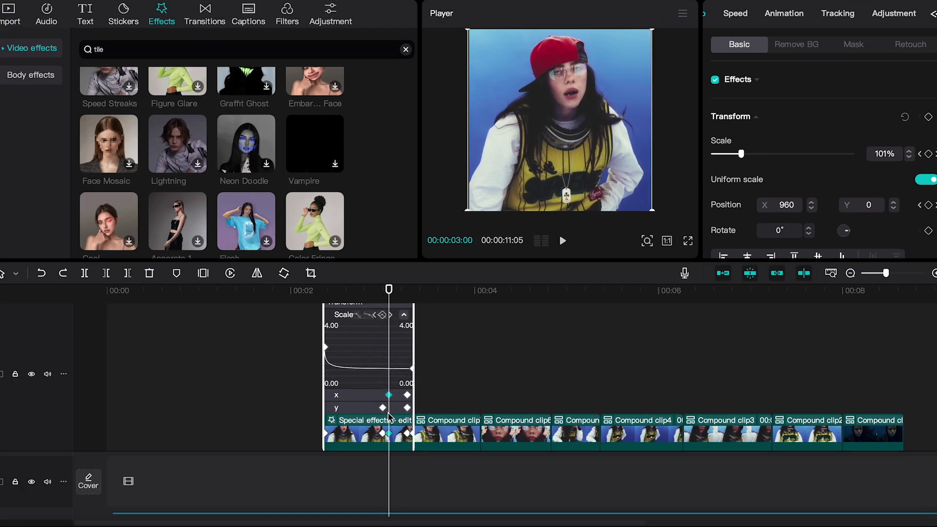
{"action": "mouse_move", "coordinate": [389, 396]}
{"action": "left_mouse_down"}
{"action": "mouse_move", "coordinate": [373, 396]}
{"action": "mouse_move", "coordinate": [370, 409]}
{"action": "left_mouse_up"}
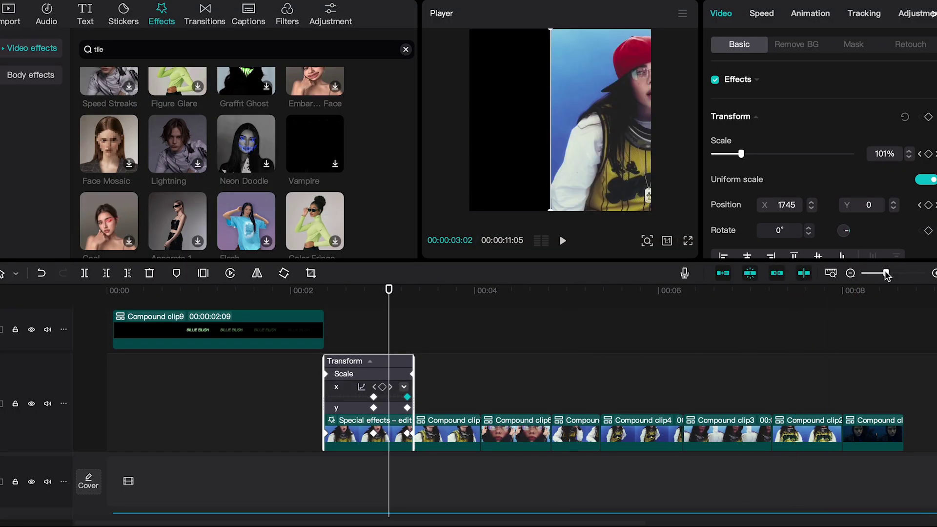
{"action": "scroll", "coordinate": [490, 392], "scroll_direction": "up", "scroll_amount": 2}
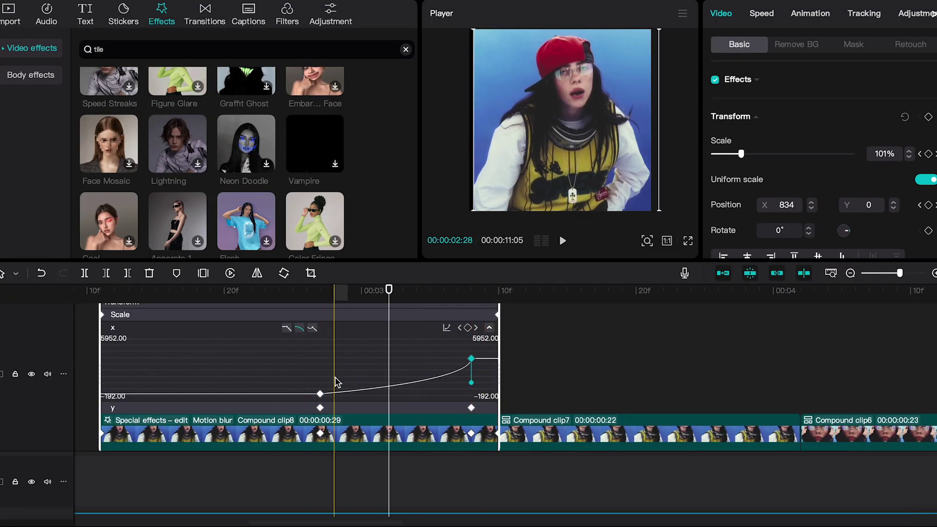
{"action": "left_click_drag", "start_coordinate": [322, 393], "coordinate": [454, 392]}
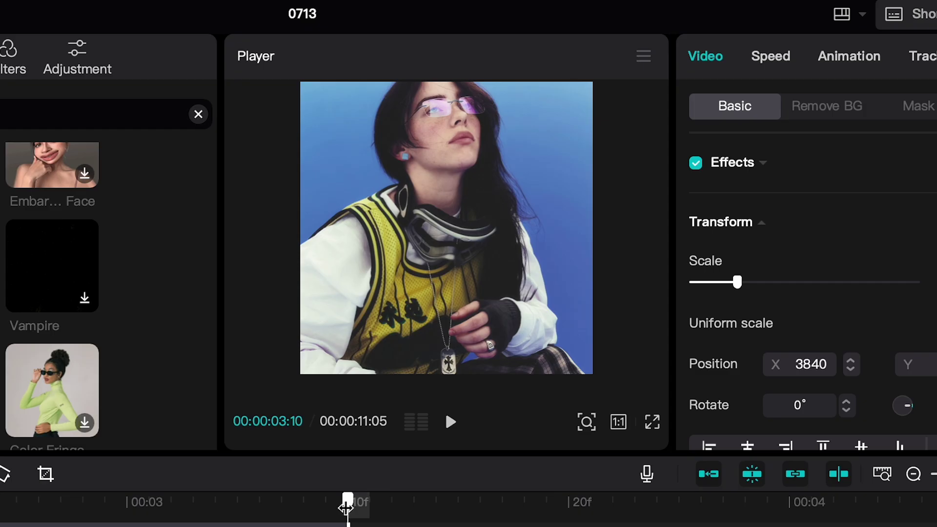
{"action": "left_click", "coordinate": [444, 293]}
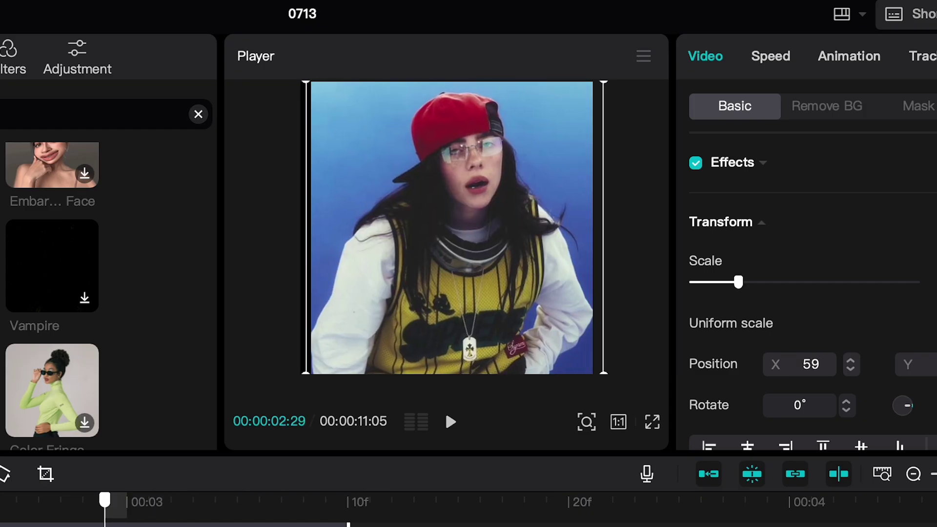
{"action": "left_click_drag", "start_coordinate": [445, 292], "coordinate": [320, 292]}
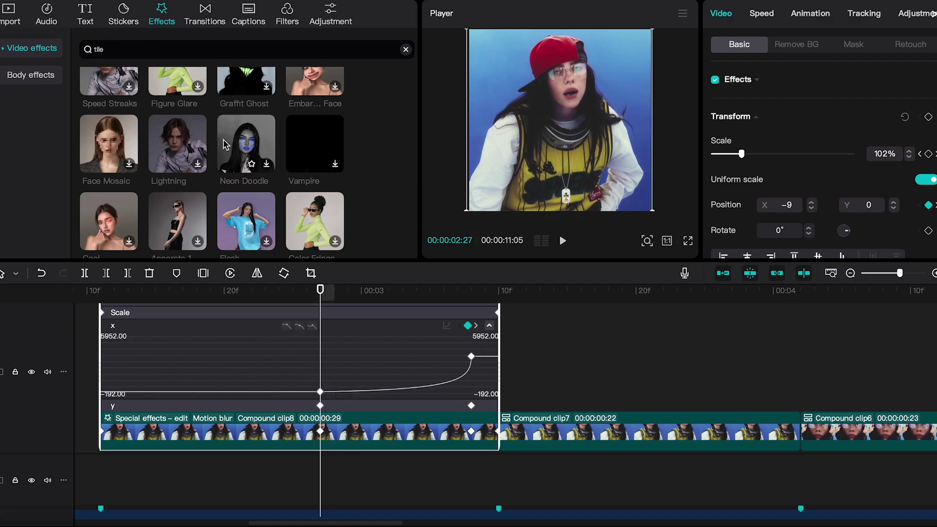
{"action": "type", "text": "motion blur"}
Step: Lay Motion Blur over the end of the first clip's slide and scrub through the blur
{"action": "key", "text": "Return"}
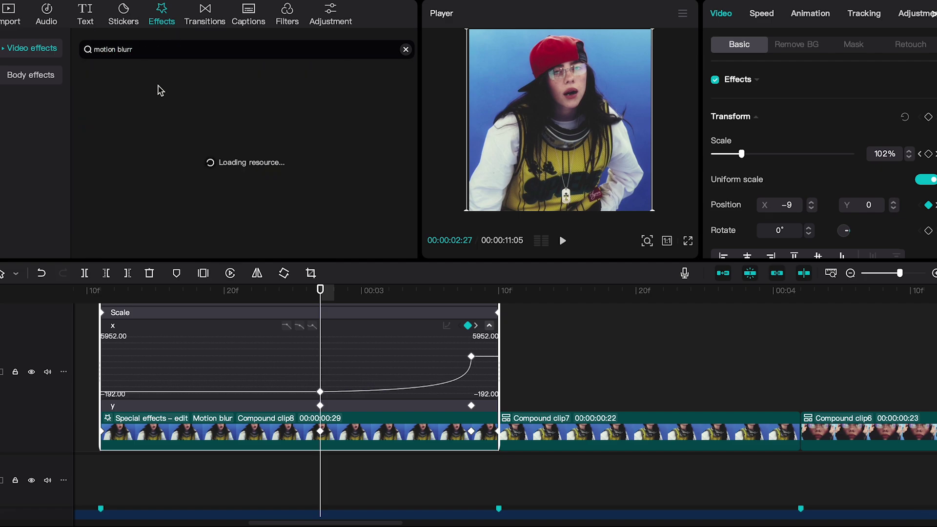
{"action": "left_click_drag", "start_coordinate": [108, 129], "coordinate": [433, 429]}
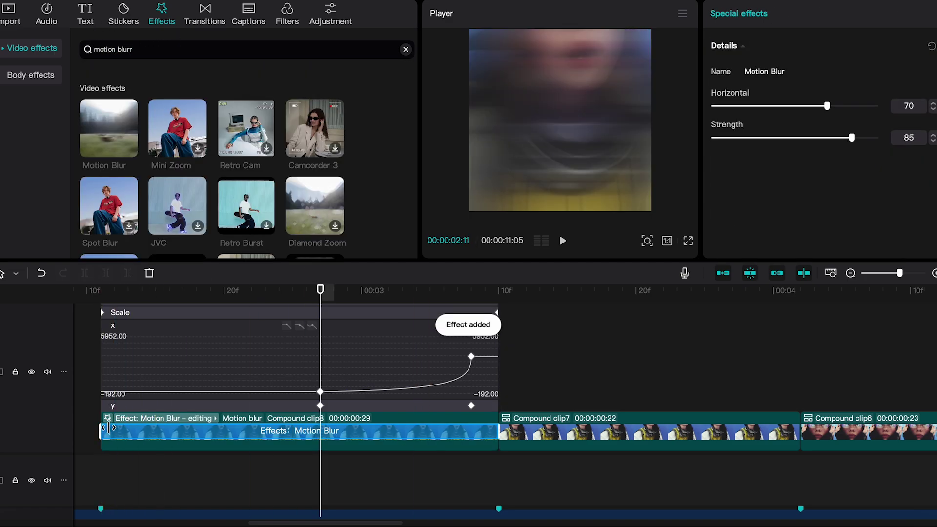
{"action": "left_click_drag", "start_coordinate": [116, 428], "coordinate": [384, 438]}
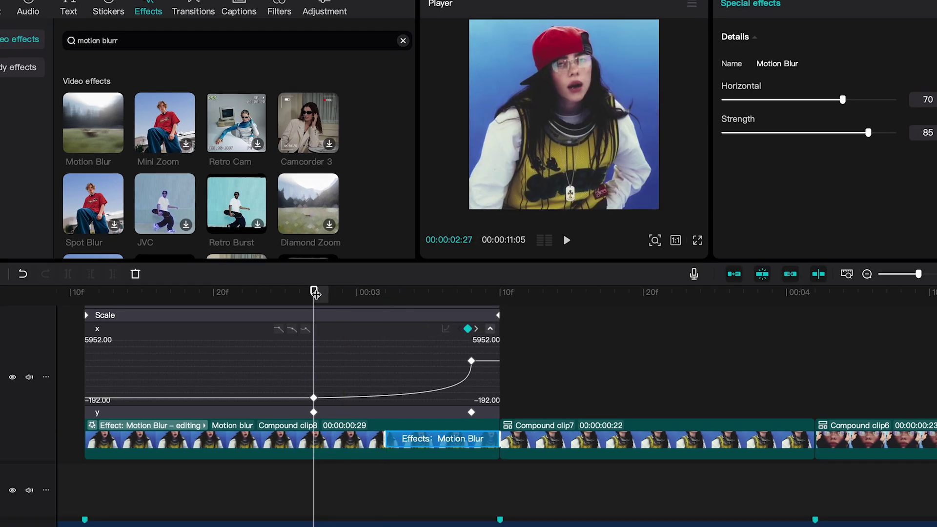
{"action": "left_click_drag", "start_coordinate": [314, 293], "coordinate": [384, 293]}
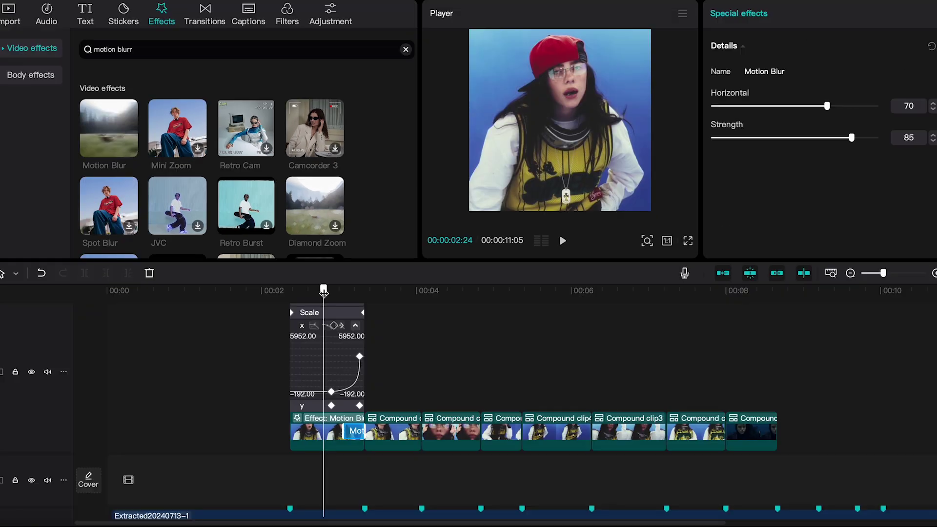
{"action": "left_click_drag", "start_coordinate": [324, 290], "coordinate": [372, 361]}
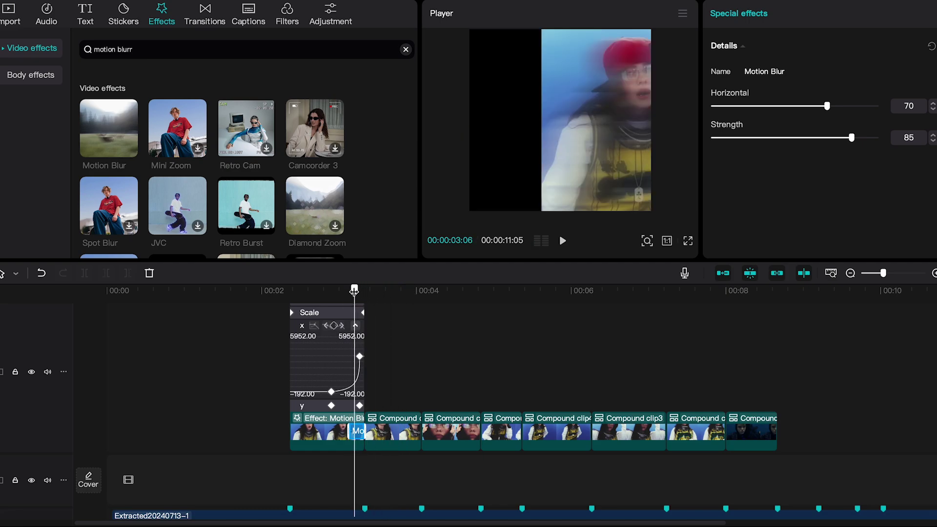
{"action": "left_click_drag", "start_coordinate": [371, 361], "coordinate": [370, 285]}
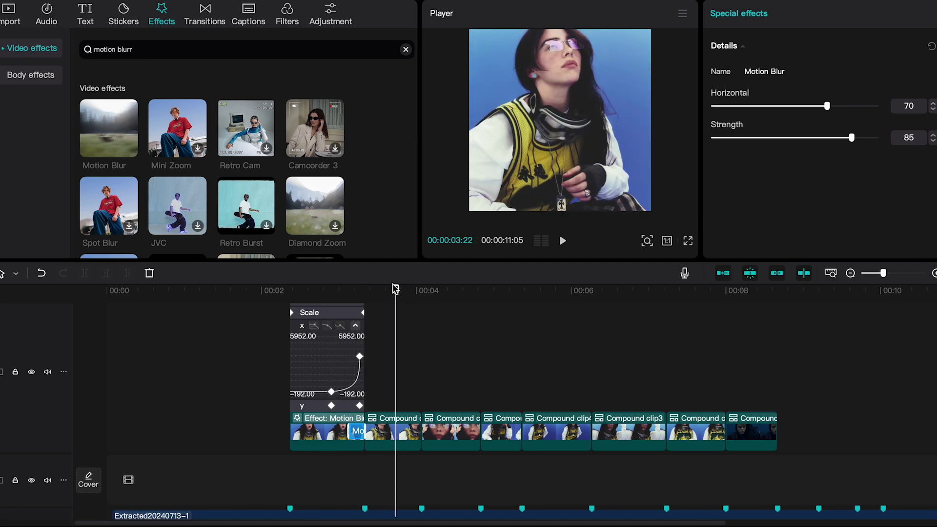
Step: Tune the Motion Blur to horizontal 46 and strength 92
{"action": "left_click", "coordinate": [328, 421]}
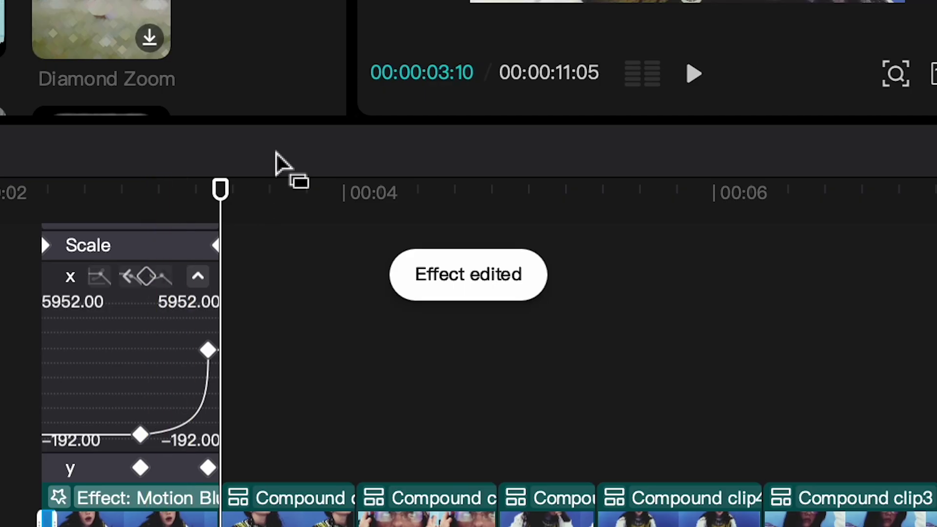
{"action": "left_click", "coordinate": [400, 286]}
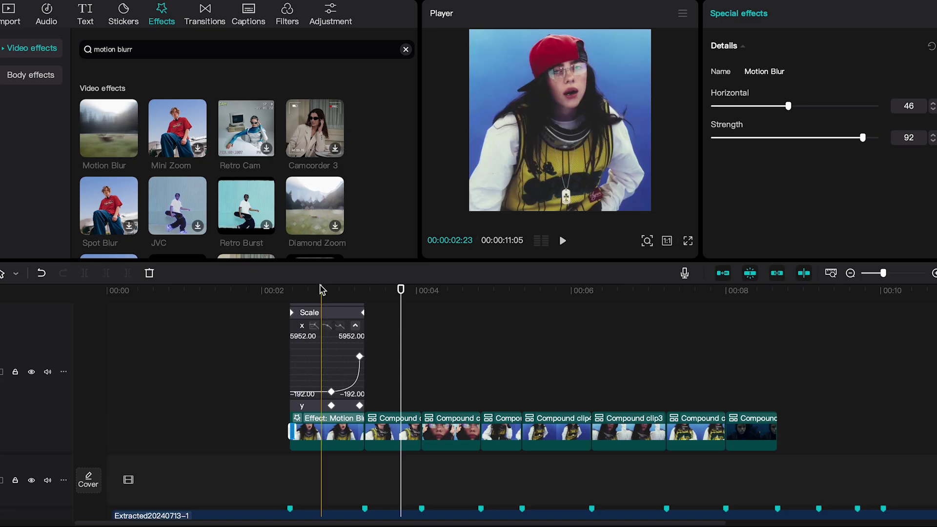
{"action": "left_click", "coordinate": [402, 422]}
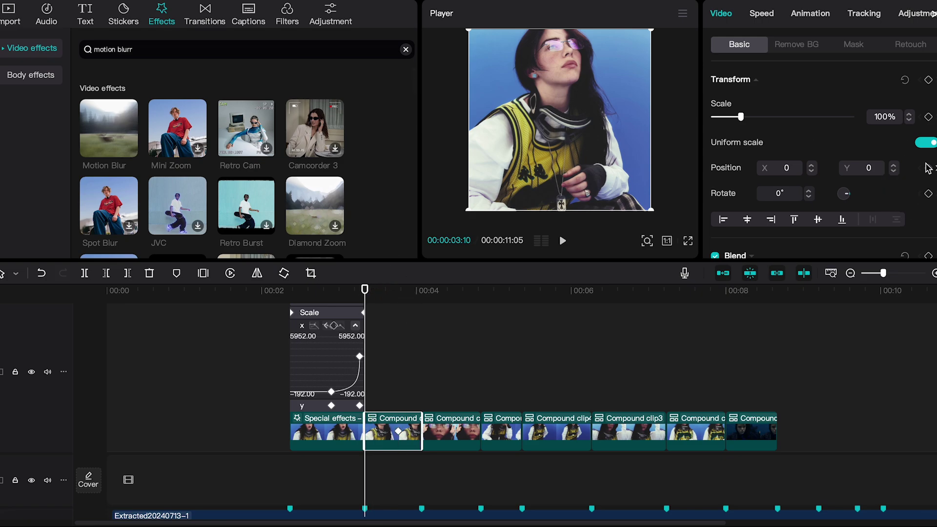
Step: Slide Compound clip7 in from X -3635 to 0 on an eased Position X curve
{"action": "left_click_drag", "start_coordinate": [777, 167], "coordinate": [389, 110]}
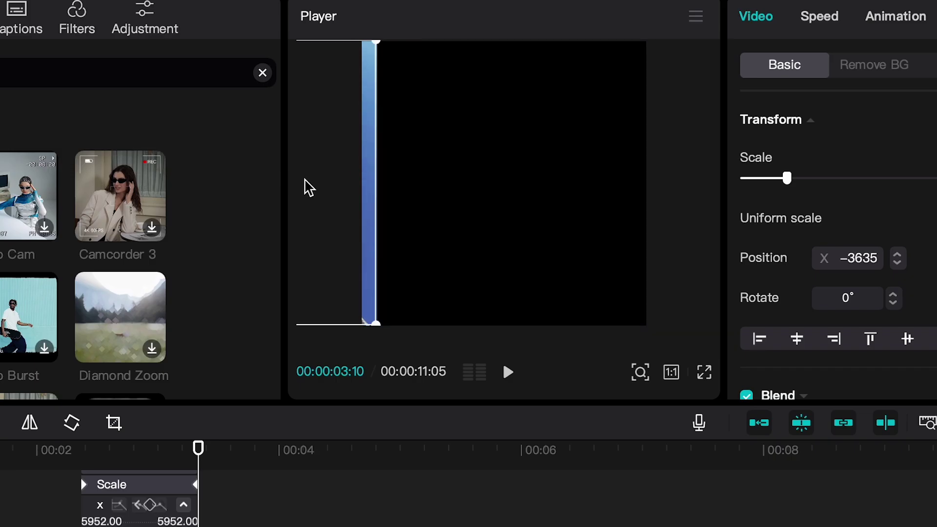
{"action": "left_click_drag", "start_coordinate": [364, 293], "coordinate": [378, 297]}
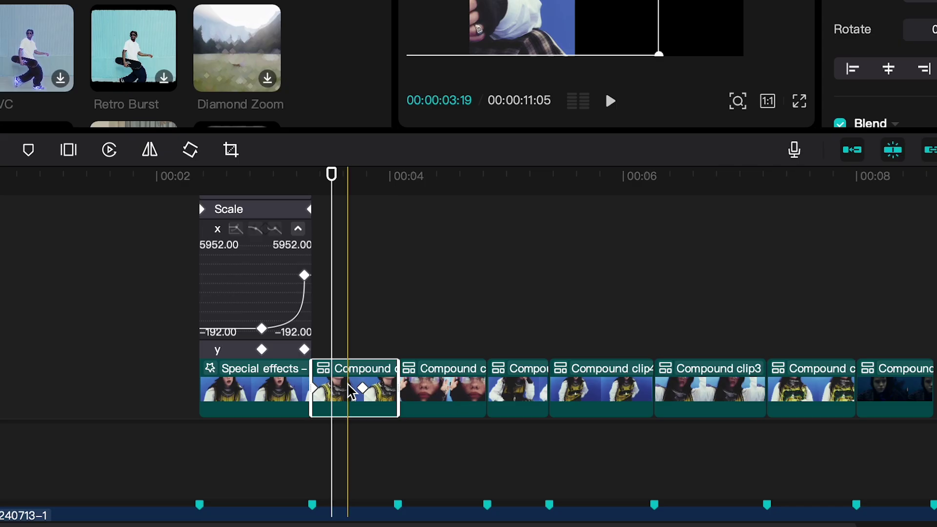
{"action": "right_click", "coordinate": [387, 428]}
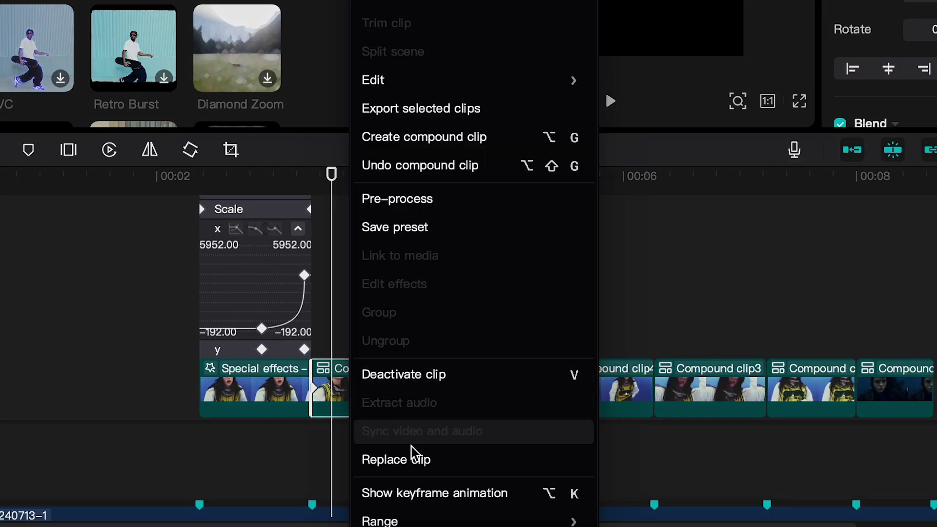
{"action": "left_click", "coordinate": [422, 493]}
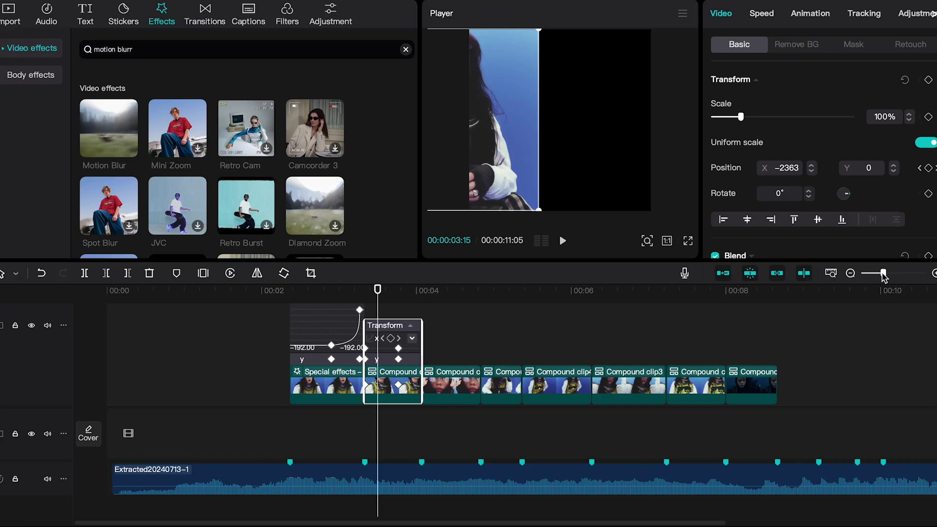
{"action": "scroll", "coordinate": [505, 351], "scroll_direction": "up", "scroll_amount": 5}
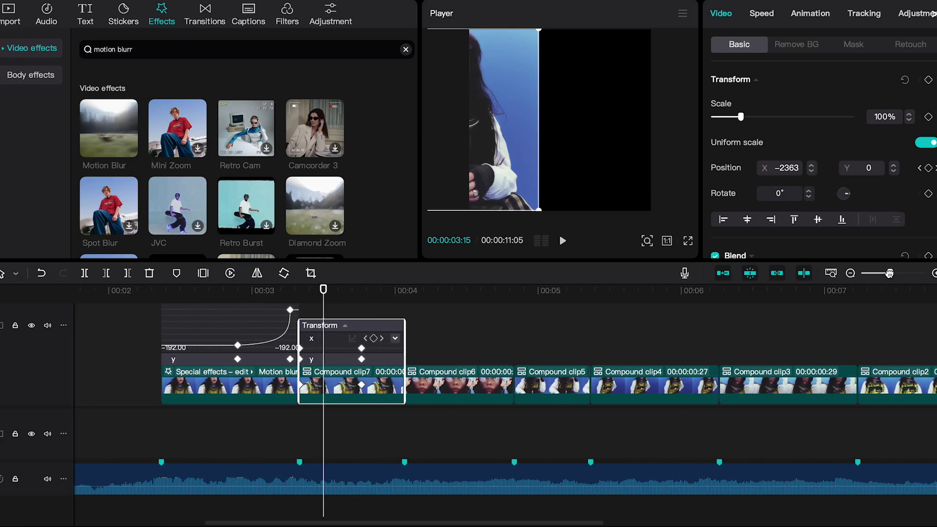
{"action": "left_click", "coordinate": [453, 338]}
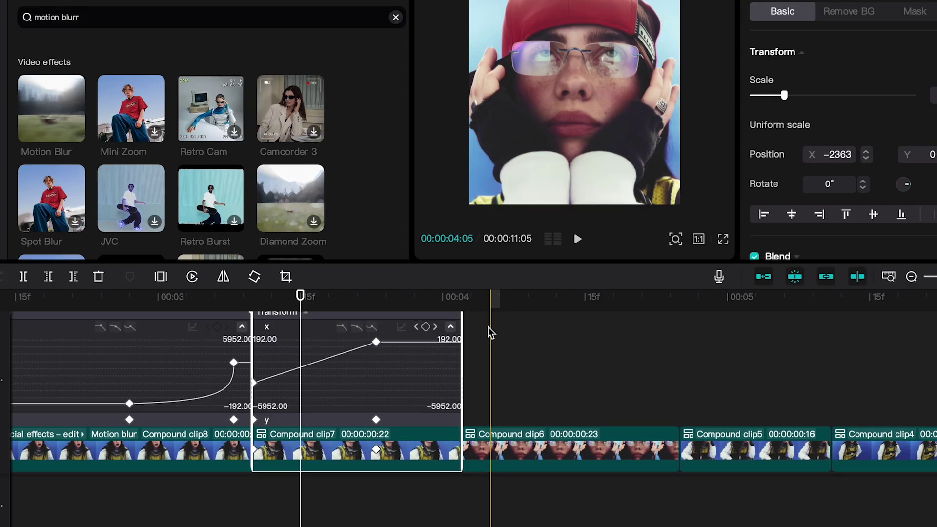
{"action": "left_click", "coordinate": [389, 379]}
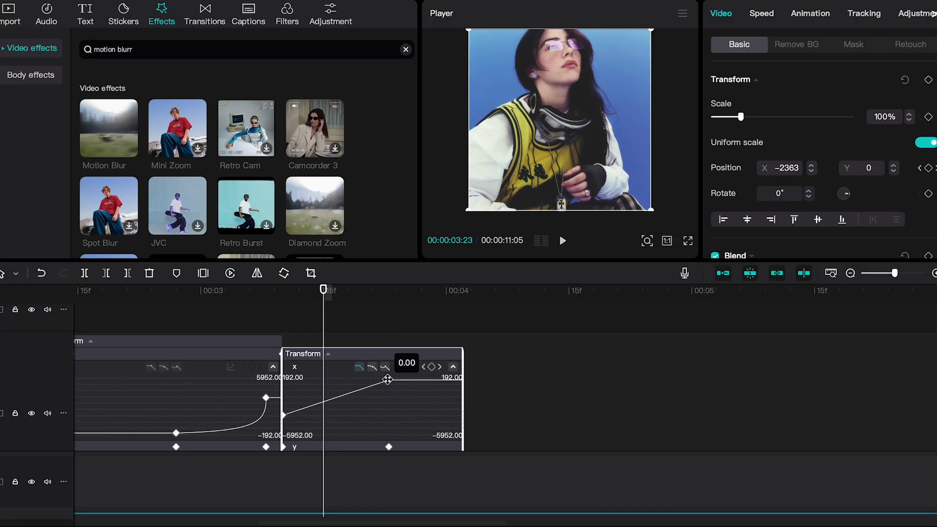
{"action": "left_click", "coordinate": [372, 366]}
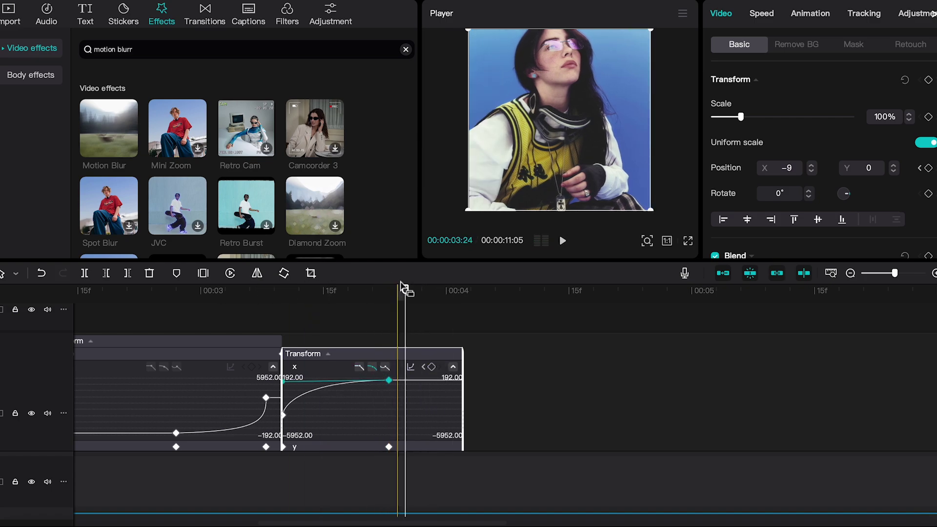
Step: Play back the slide-in transition between the two clips
{"action": "left_click_drag", "start_coordinate": [401, 285], "coordinate": [250, 298]}
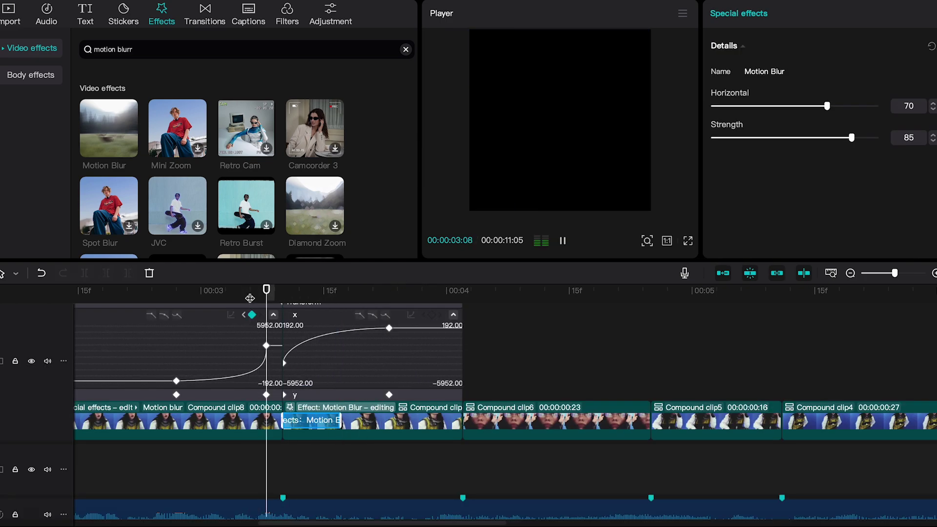
{"action": "left_click", "coordinate": [894, 276]}
{"action": "left_click_drag", "start_coordinate": [894, 275], "coordinate": [889, 275]}
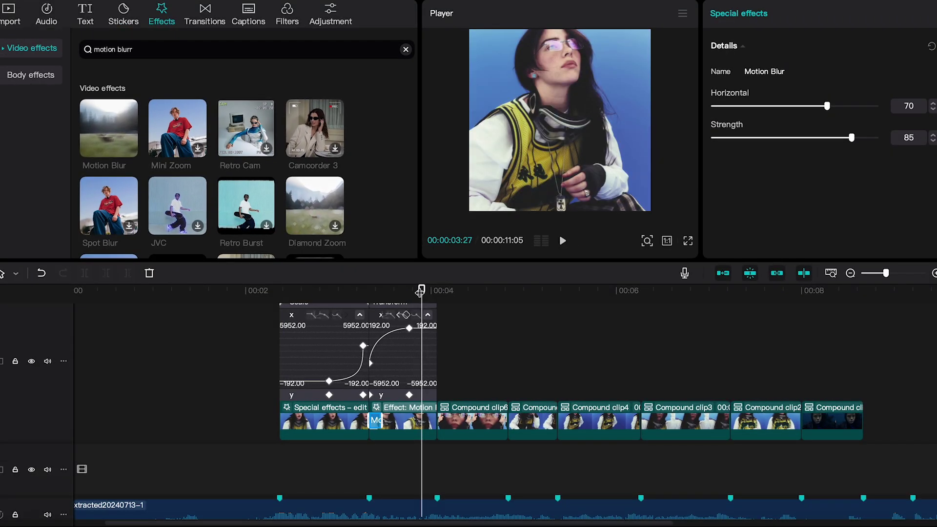
{"action": "left_click_drag", "start_coordinate": [427, 290], "coordinate": [241, 298]}
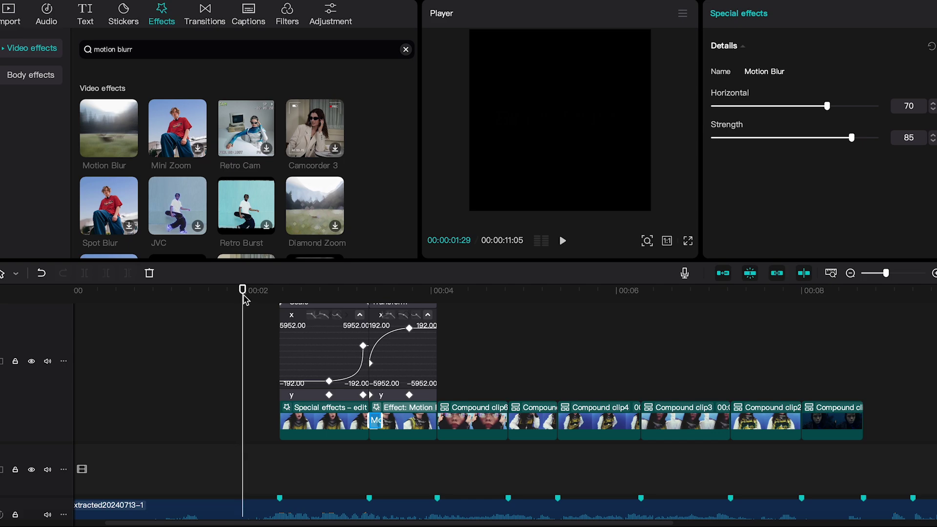
{"action": "key", "text": "space"}
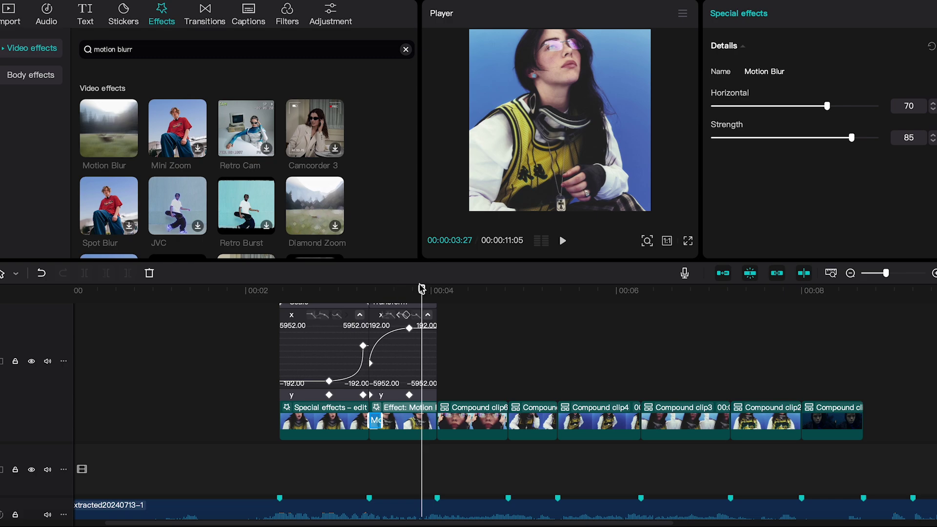
Step: Keyframe Compound clip7 spinning from −45° to 315° while scaling up from 100%
{"action": "key", "text": "ctrl+z"}
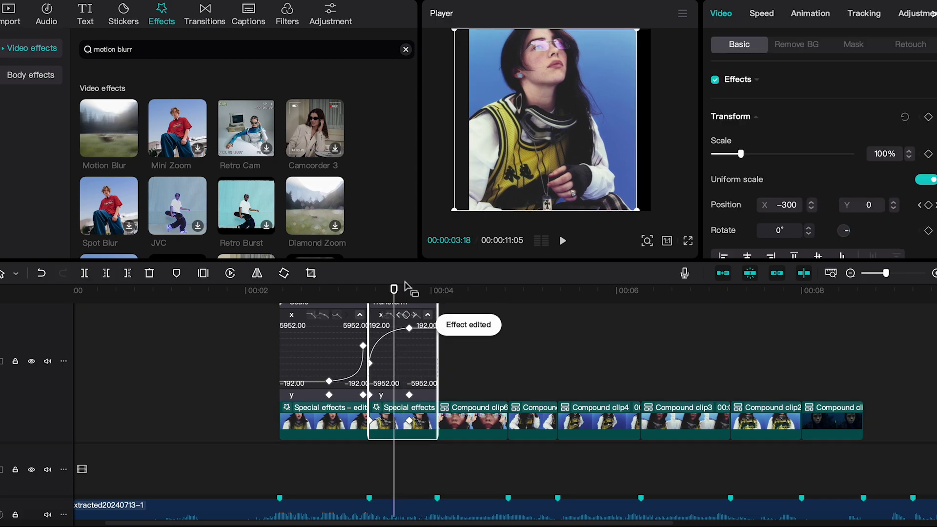
{"action": "left_click_drag", "start_coordinate": [394, 291], "coordinate": [403, 292]}
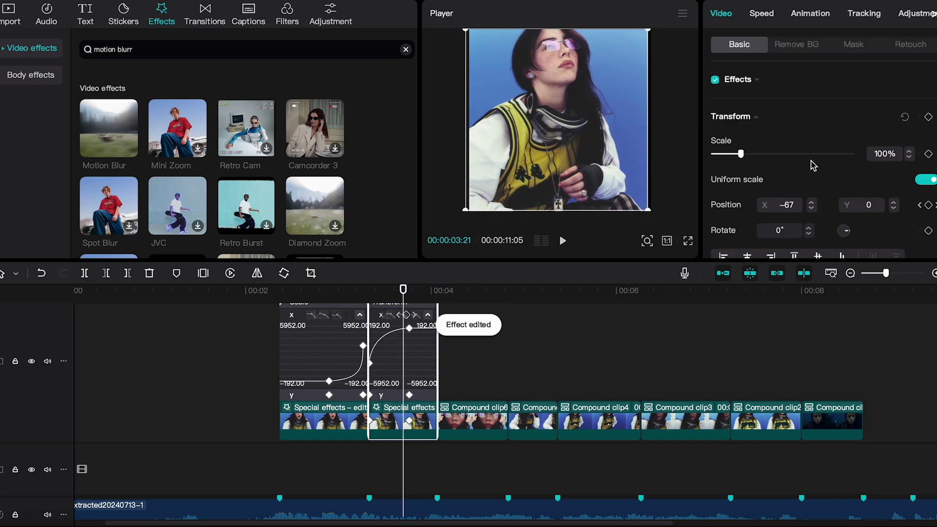
{"action": "left_click", "coordinate": [929, 154]}
{"action": "left_click_drag", "start_coordinate": [558, 220], "coordinate": [658, 159]}
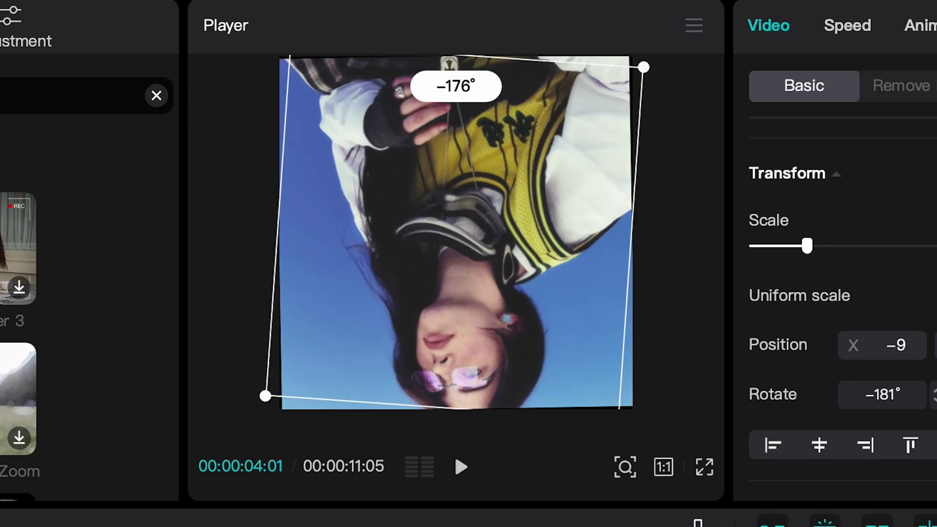
{"action": "left_click_drag", "start_coordinate": [646, 312], "coordinate": [466, 440]}
{"action": "mouse_move", "coordinate": [288, 101]}
{"action": "left_mouse_down"}
{"action": "mouse_move", "coordinate": [837, 210]}
{"action": "mouse_move", "coordinate": [831, 217]}
{"action": "left_mouse_up"}
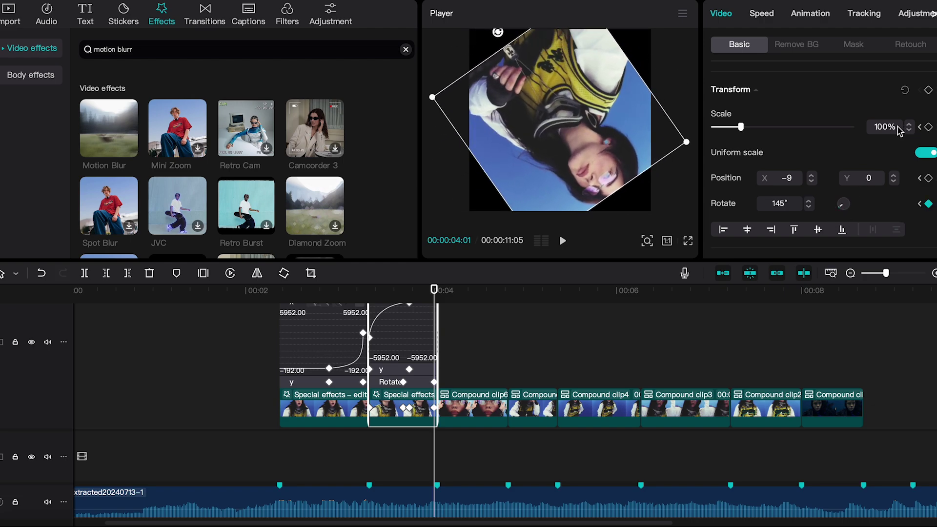
{"action": "left_click_drag", "start_coordinate": [742, 127], "coordinate": [797, 127]}
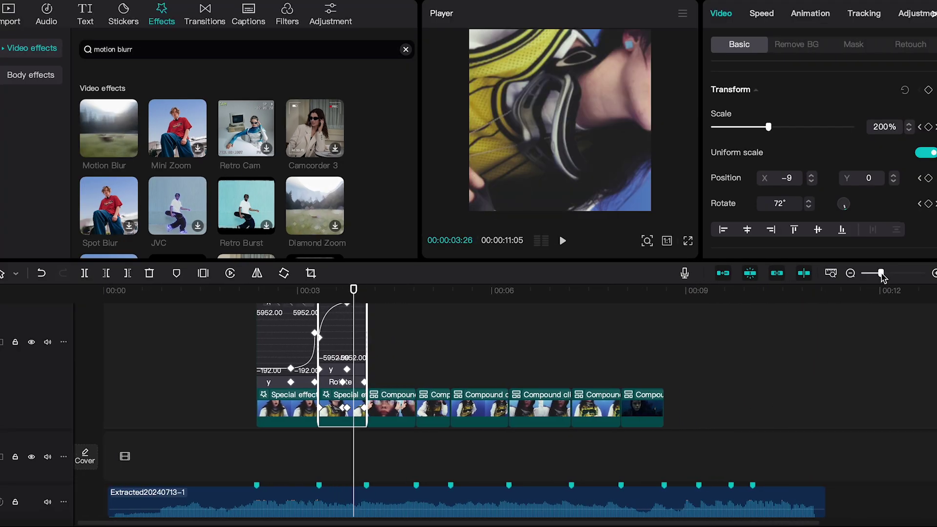
Step: Ease the rotation curve so the spin accelerates, then review it
{"action": "left_click_drag", "start_coordinate": [886, 277], "coordinate": [896, 274]}
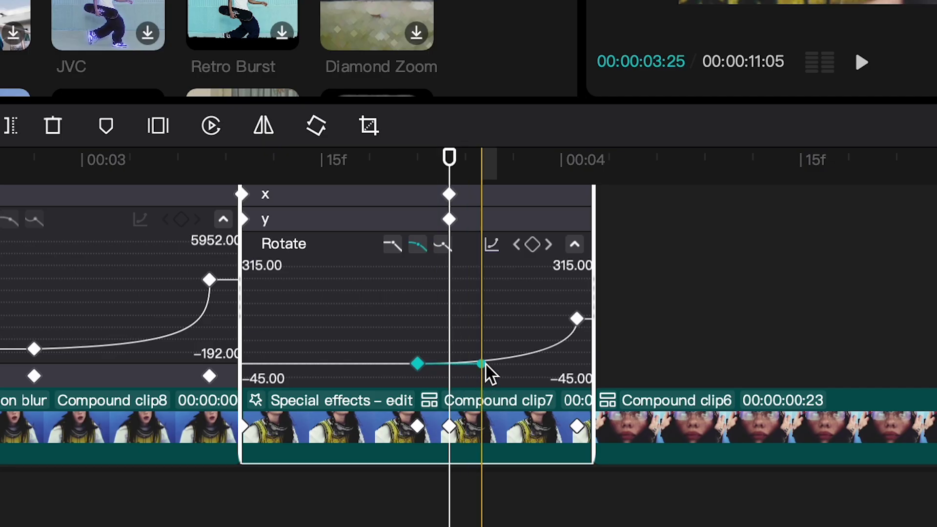
{"action": "left_click_drag", "start_coordinate": [483, 364], "coordinate": [562, 356]}
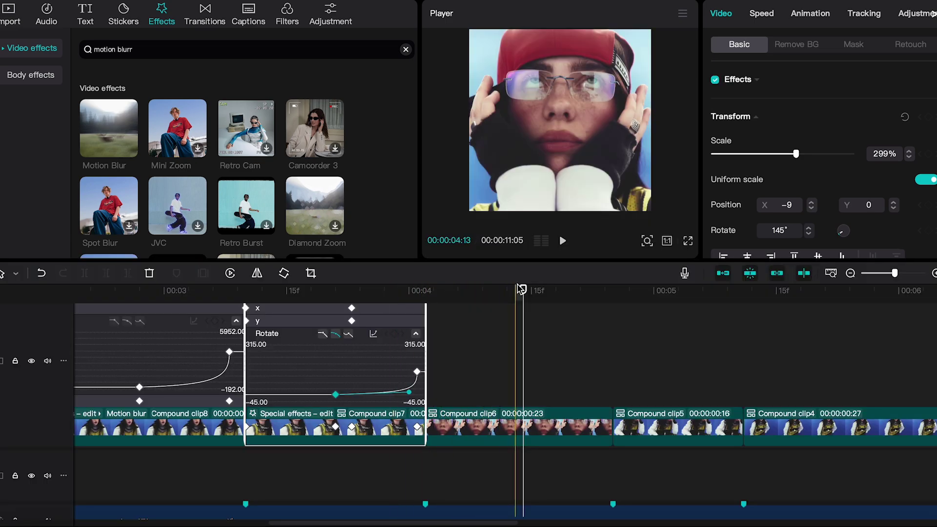
{"action": "mouse_move", "coordinate": [524, 289]}
{"action": "left_mouse_down"}
{"action": "mouse_move", "coordinate": [393, 291]}
{"action": "mouse_move", "coordinate": [336, 315]}
{"action": "left_mouse_up"}
Step: Apply an ease preset to Compound clip7's Scale curve, steepened into the 4.00 keyframe, and preview it
{"action": "left_click", "coordinate": [415, 335]}
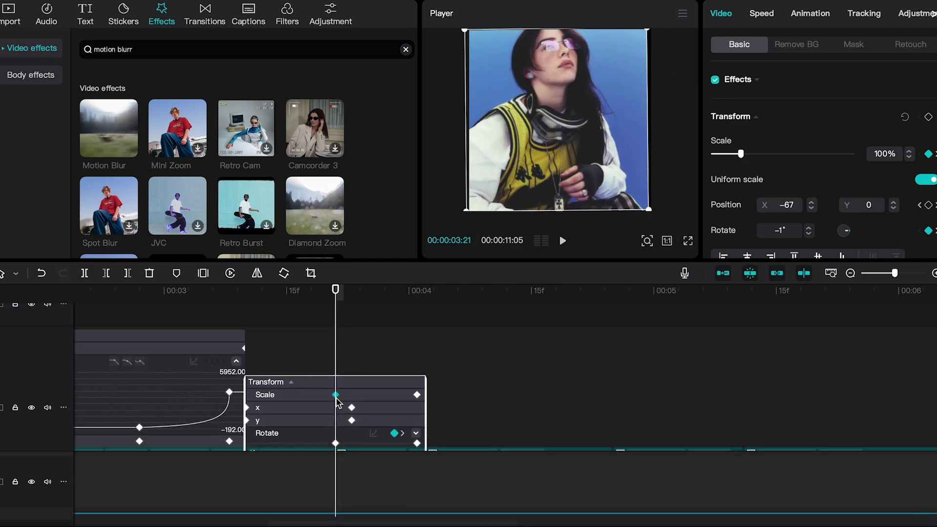
{"action": "scroll", "coordinate": [404, 402], "scroll_direction": "up", "scroll_amount": 1}
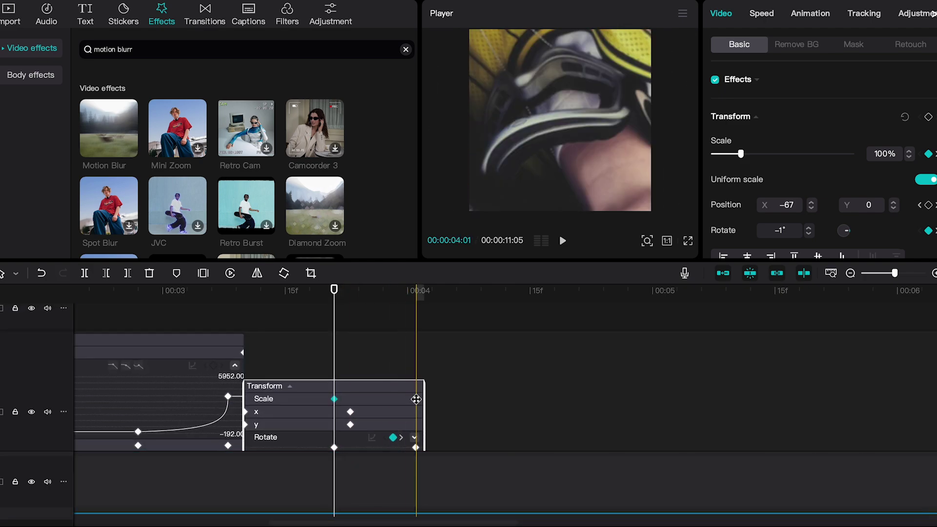
{"action": "left_click", "coordinate": [416, 399]}
{"action": "left_click", "coordinate": [334, 414]}
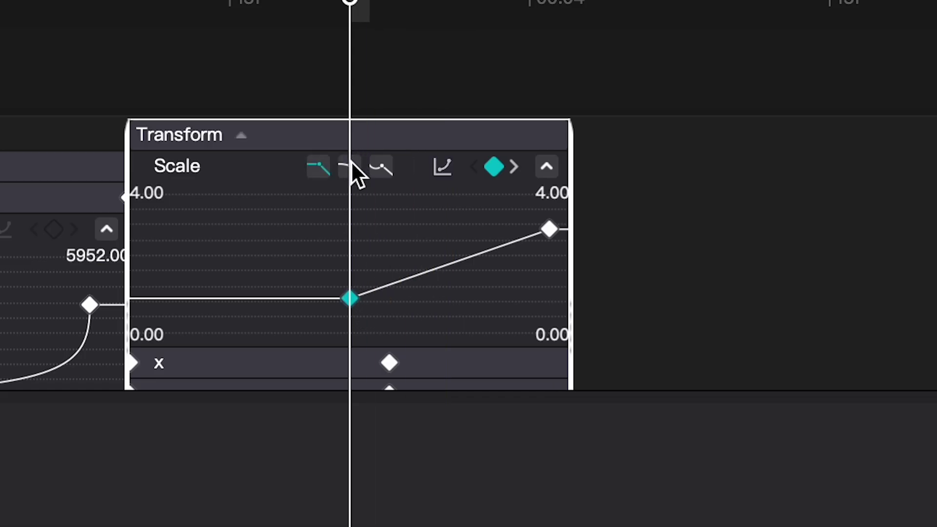
{"action": "left_click", "coordinate": [335, 359]}
{"action": "left_click_drag", "start_coordinate": [400, 409], "coordinate": [415, 397]}
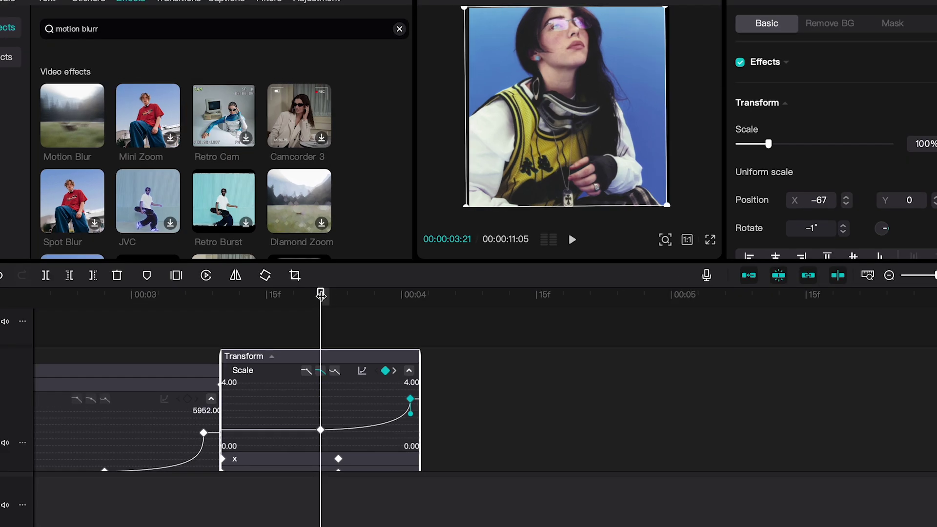
{"action": "left_click_drag", "start_coordinate": [322, 294], "coordinate": [376, 293]}
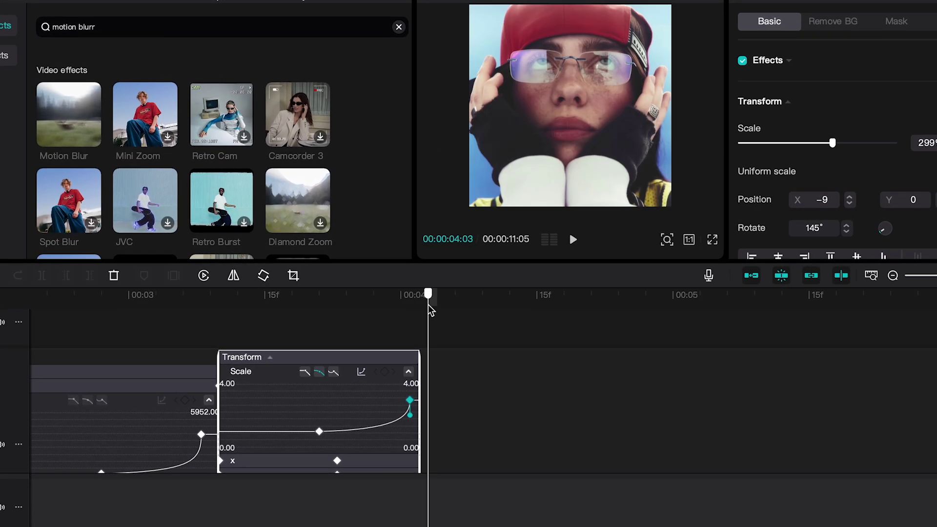
{"action": "left_click_drag", "start_coordinate": [378, 304], "coordinate": [326, 313]}
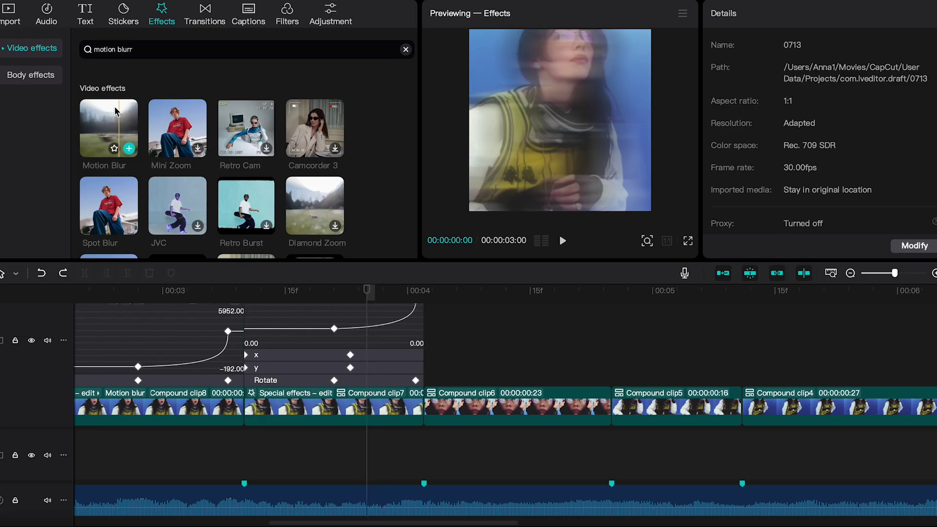
Step: Drop Motion Blur over Compound clip7's spinning ending and play it back
{"action": "left_click_drag", "start_coordinate": [114, 110], "coordinate": [377, 410]}
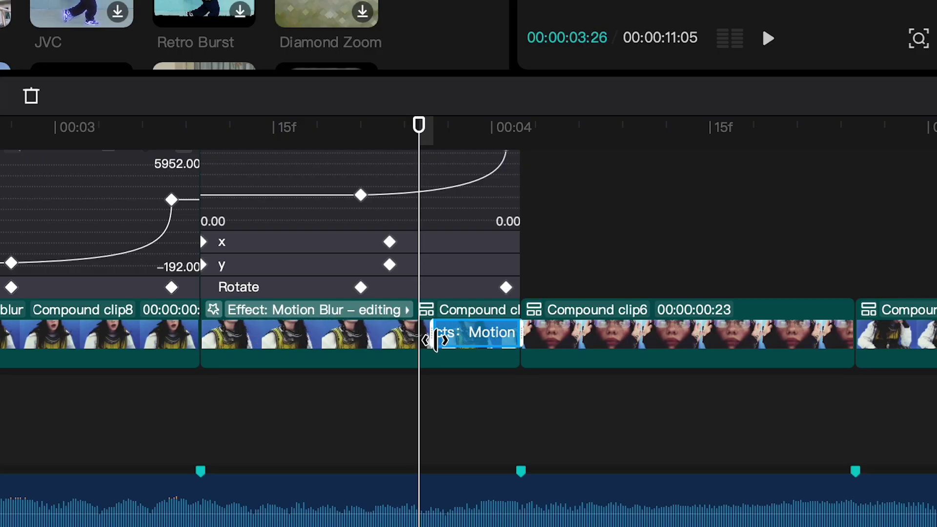
{"action": "key", "text": "space"}
{"action": "key", "text": "space"}
{"action": "mouse_move", "coordinate": [617, 126]}
{"action": "left_mouse_down"}
{"action": "mouse_move", "coordinate": [448, 128]}
{"action": "mouse_move", "coordinate": [458, 280]}
{"action": "mouse_move", "coordinate": [375, 295]}
{"action": "mouse_move", "coordinate": [570, 292]}
{"action": "left_mouse_up"}
Step: Keyframe Compound clip6 with a part-way spin and a zoom to about 250%
{"action": "left_click", "coordinate": [461, 317]}
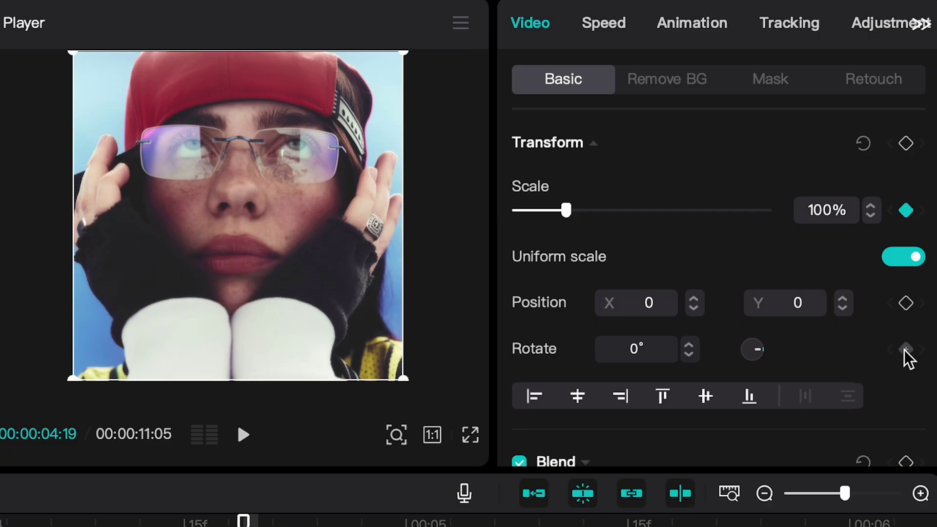
{"action": "left_click", "coordinate": [906, 350]}
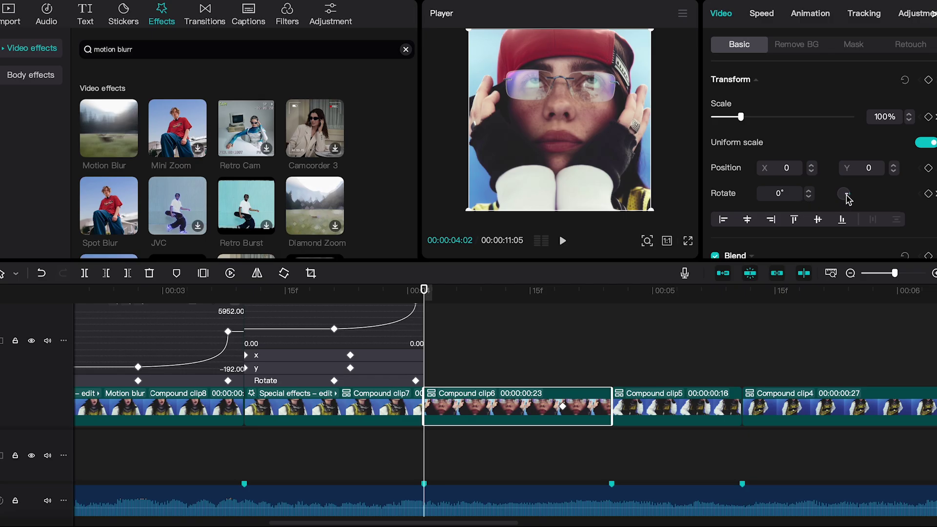
{"action": "mouse_move", "coordinate": [846, 198]}
{"action": "left_mouse_down"}
{"action": "mouse_move", "coordinate": [834, 171]}
{"action": "mouse_move", "coordinate": [804, 171]}
{"action": "left_mouse_up"}
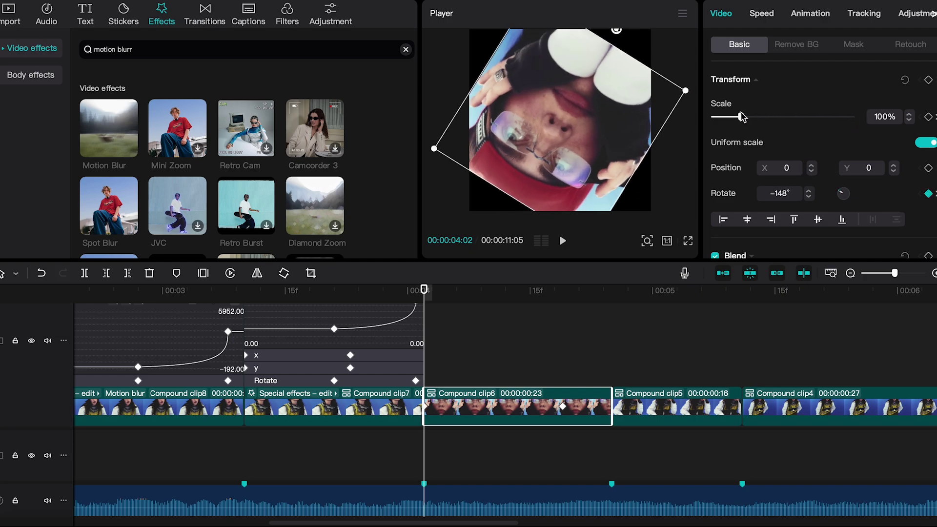
{"action": "left_click_drag", "start_coordinate": [741, 117], "coordinate": [784, 120]}
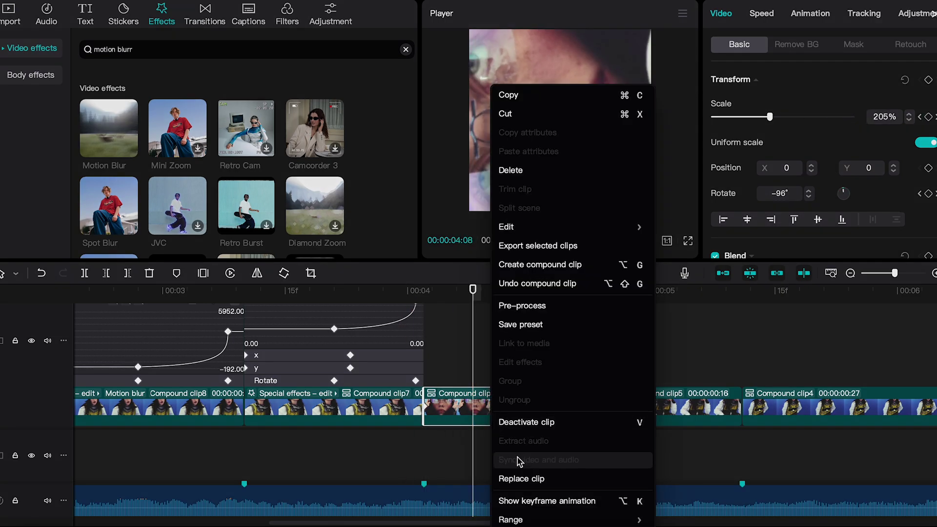
Step: Ease the rotation curve with a preset so the spin settles gently, then preview
{"action": "left_click", "coordinate": [523, 502]}
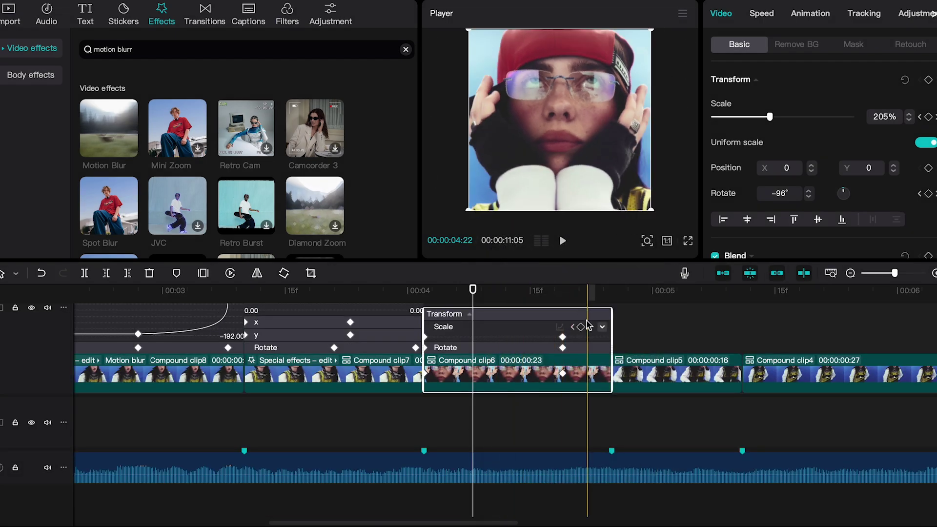
{"action": "left_click", "coordinate": [602, 327]}
{"action": "left_click_drag", "start_coordinate": [450, 383], "coordinate": [419, 373]}
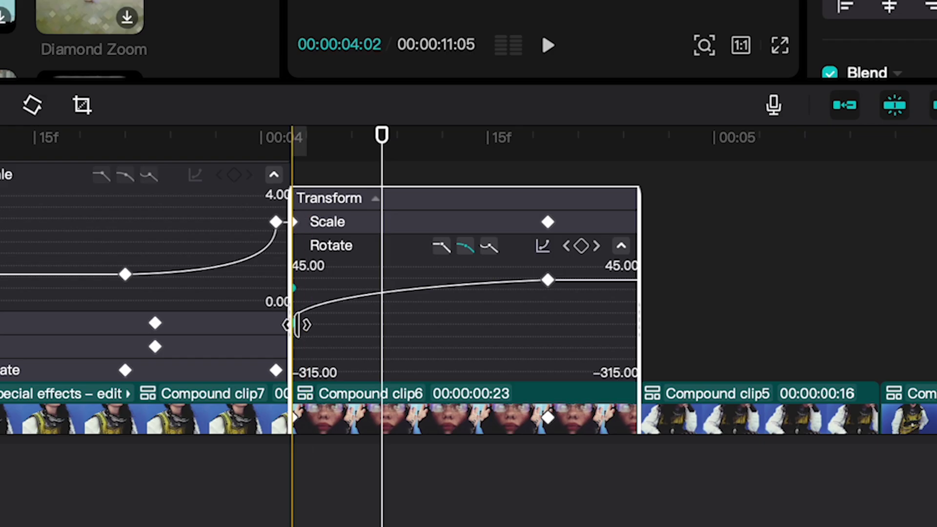
{"action": "left_click", "coordinate": [547, 280]}
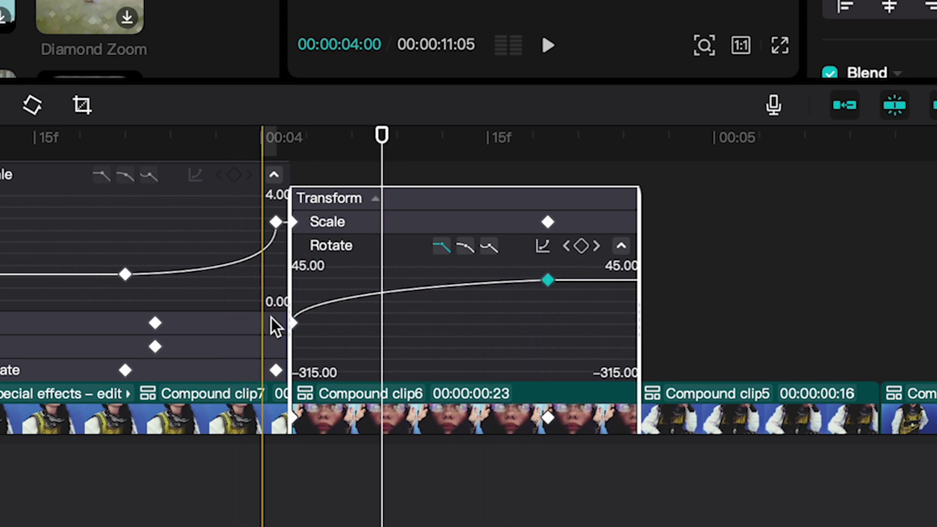
{"action": "left_click", "coordinate": [465, 247]}
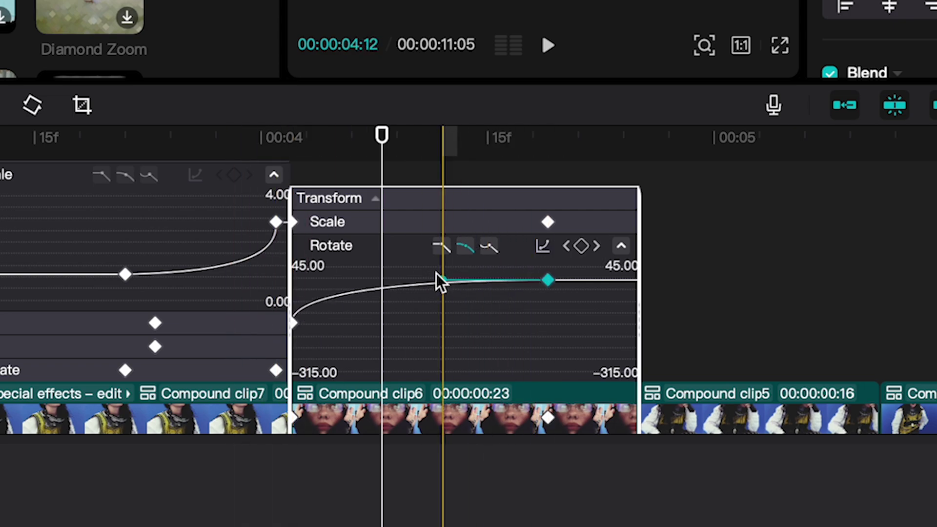
{"action": "left_click_drag", "start_coordinate": [442, 278], "coordinate": [337, 286]}
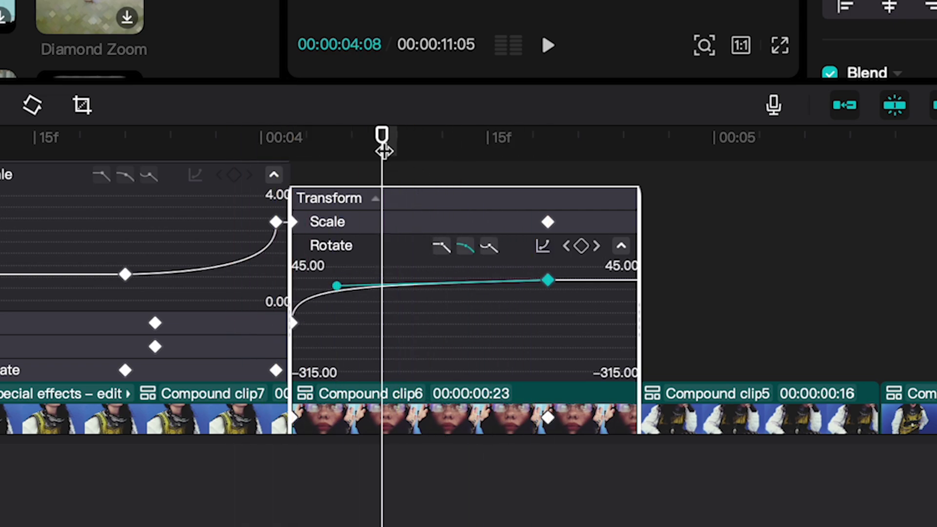
{"action": "left_click_drag", "start_coordinate": [477, 293], "coordinate": [555, 292]}
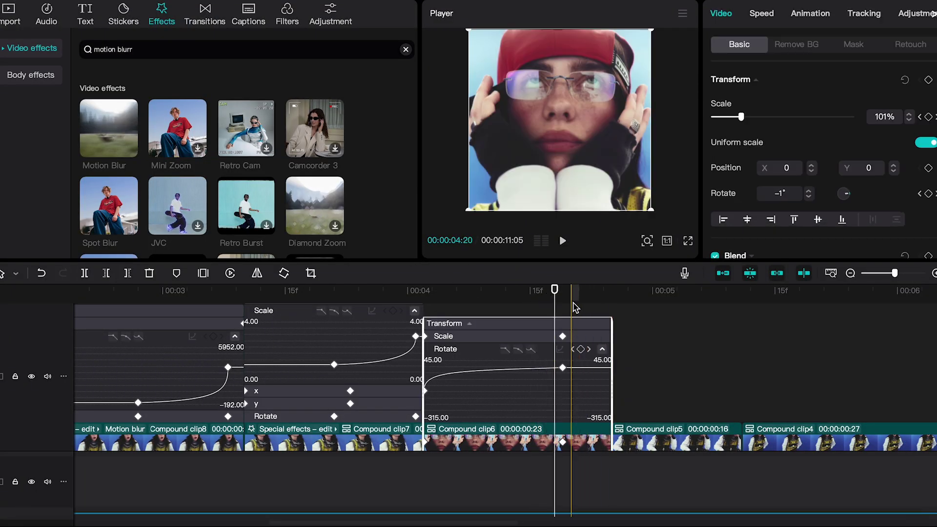
Step: Select Compound clip5 and browse the Slide transitions category
{"action": "left_click", "coordinate": [655, 398]}
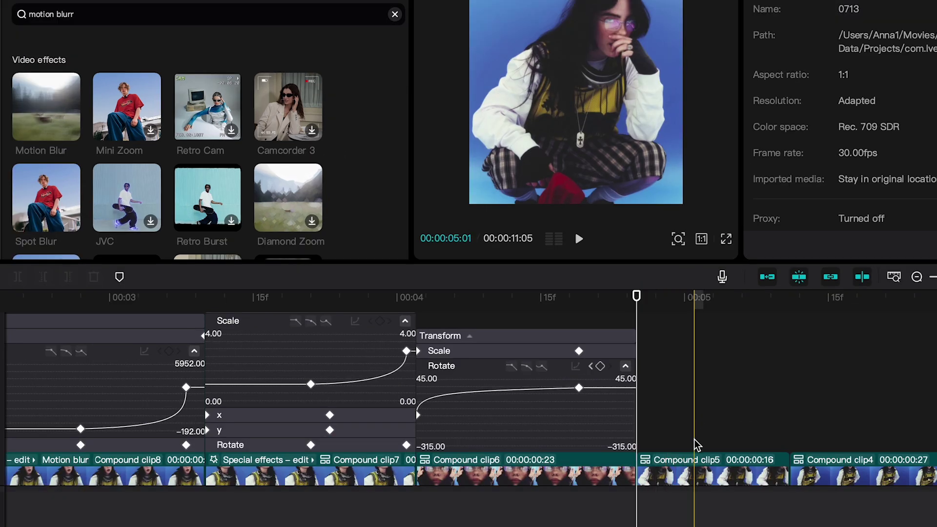
{"action": "left_click", "coordinate": [700, 462]}
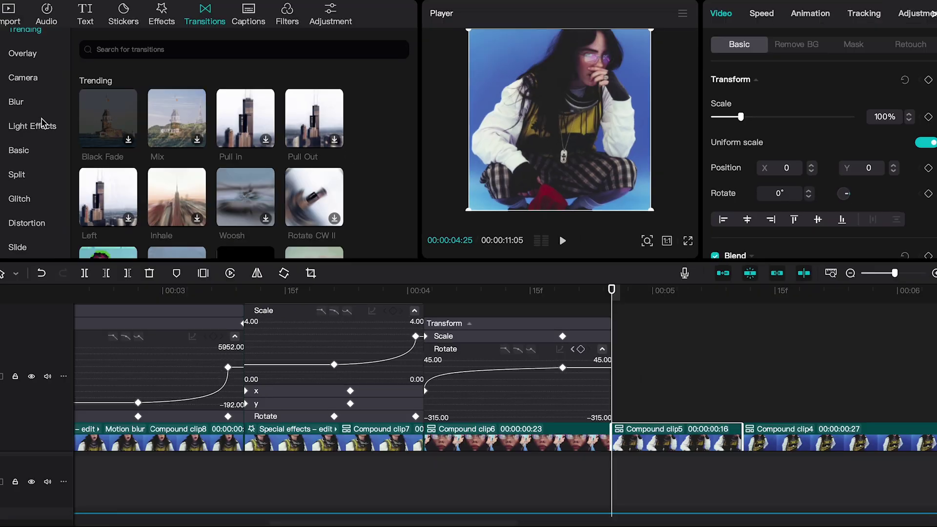
{"action": "scroll", "coordinate": [20, 171], "scroll_direction": "down", "scroll_amount": 2}
{"action": "scroll", "coordinate": [20, 171], "scroll_direction": "down", "scroll_amount": 1}
{"action": "left_click", "coordinate": [24, 172]}
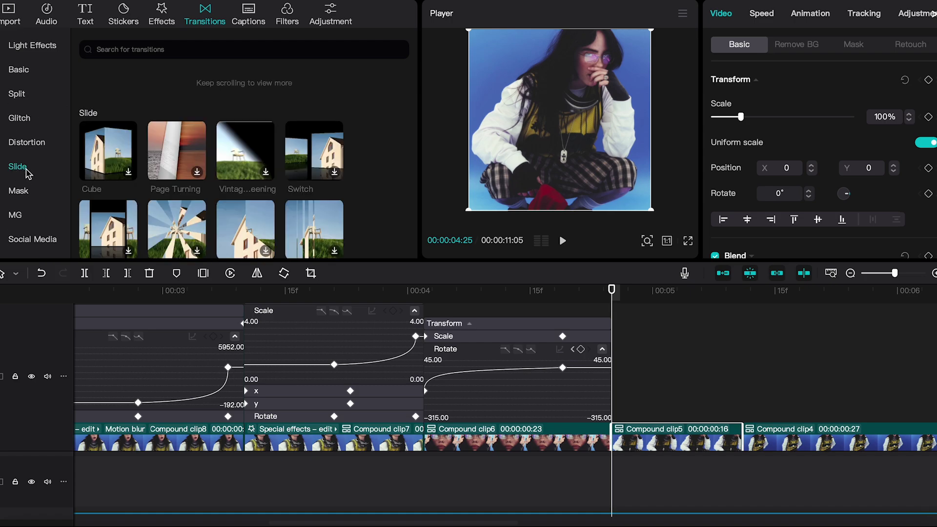
{"action": "scroll", "coordinate": [123, 158], "scroll_direction": "down", "scroll_amount": 1}
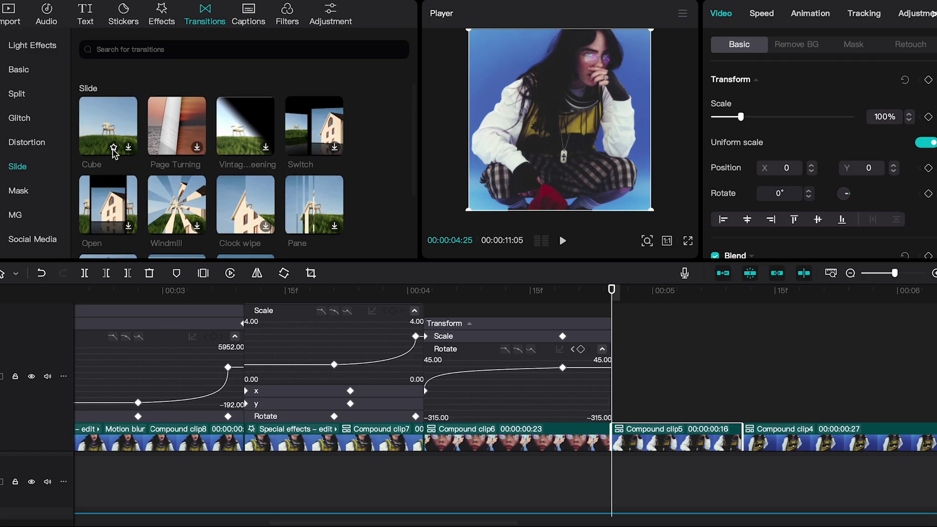
{"action": "scroll", "coordinate": [128, 141], "scroll_direction": "down", "scroll_amount": 1}
{"action": "scroll", "coordinate": [129, 141], "scroll_direction": "down", "scroll_amount": 2}
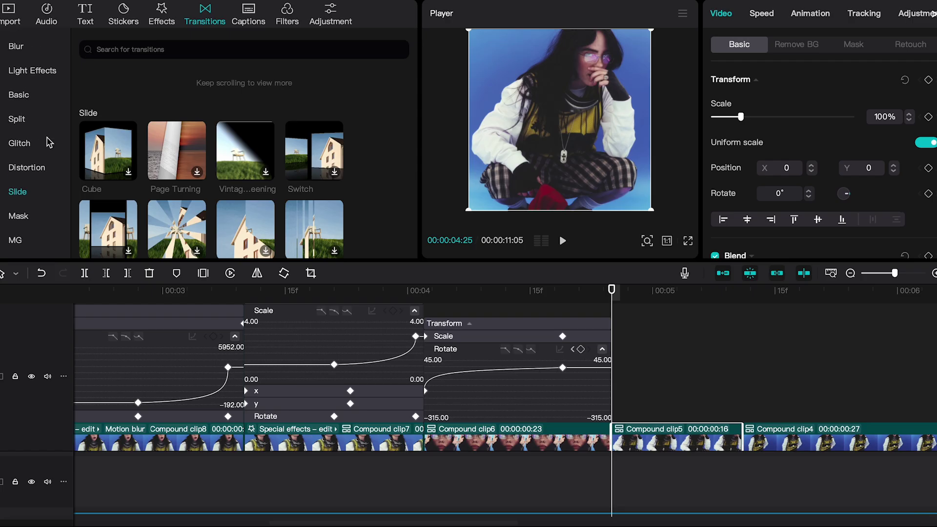
{"action": "scroll", "coordinate": [236, 140], "scroll_direction": "up", "scroll_amount": 5}
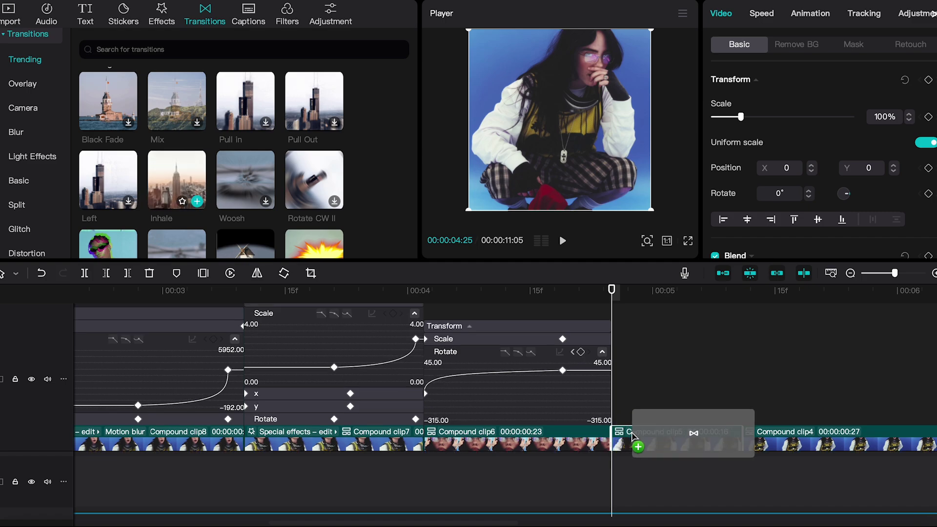
Step: Add an Inhale transition at the cut into Compound clip5 and preview it
{"action": "left_click_drag", "start_coordinate": [169, 176], "coordinate": [630, 440]}
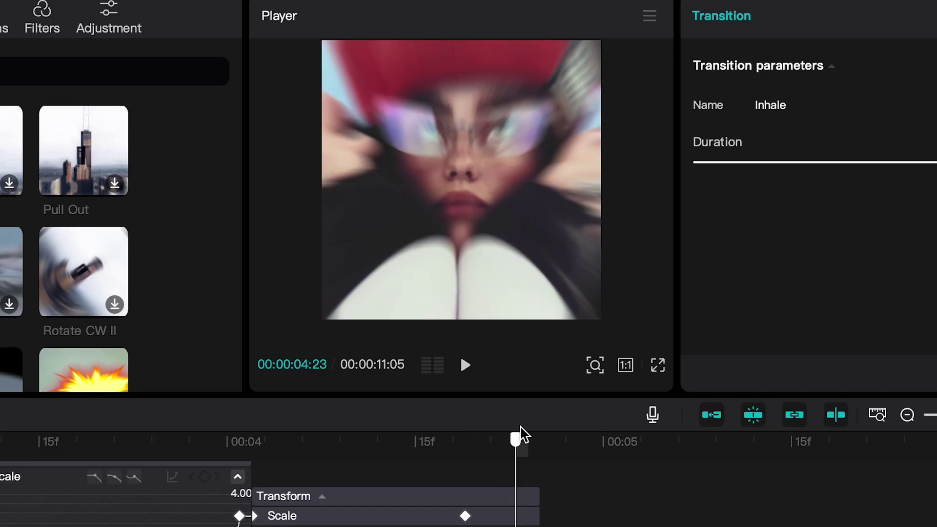
{"action": "left_click_drag", "start_coordinate": [502, 437], "coordinate": [530, 439]}
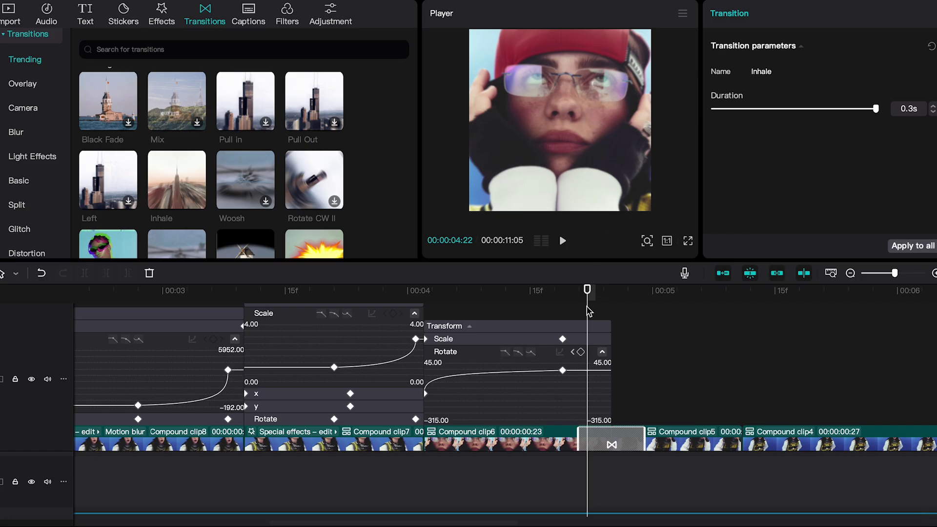
{"action": "left_click_drag", "start_coordinate": [588, 311], "coordinate": [595, 311]}
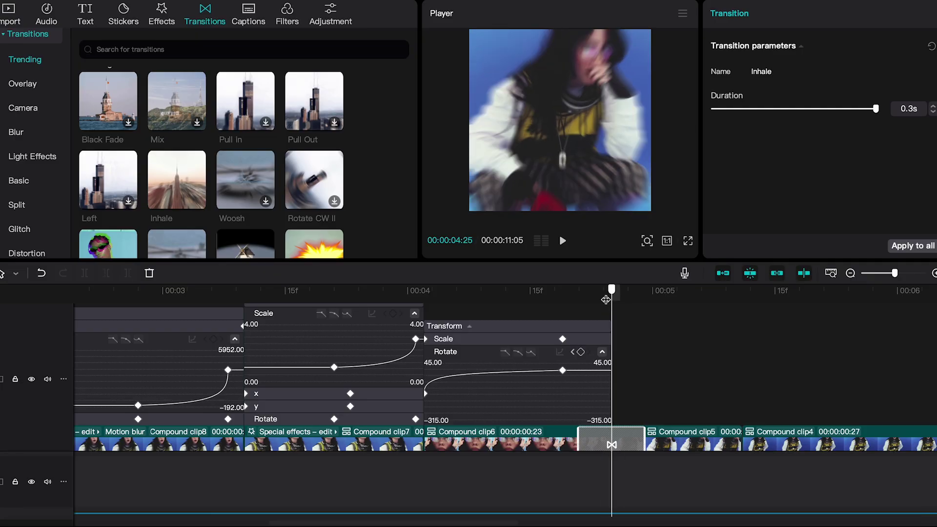
{"action": "left_click_drag", "start_coordinate": [537, 516], "coordinate": [621, 297]}
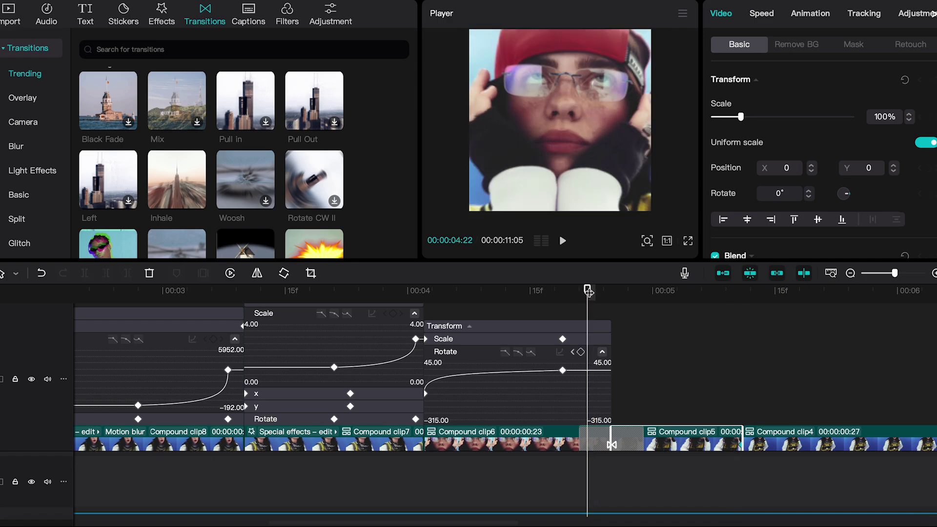
Step: Add a 0.3-second Stretch transition before Compound clip4 and preview the edit
{"action": "left_click", "coordinate": [766, 443]}
{"action": "scroll", "coordinate": [308, 182], "scroll_direction": "down", "scroll_amount": 2}
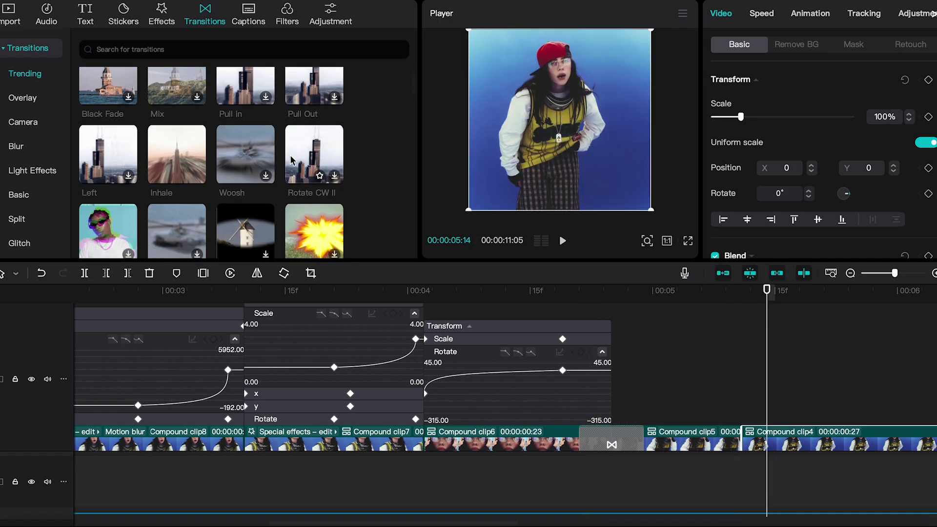
{"action": "scroll", "coordinate": [242, 171], "scroll_direction": "down", "scroll_amount": 2}
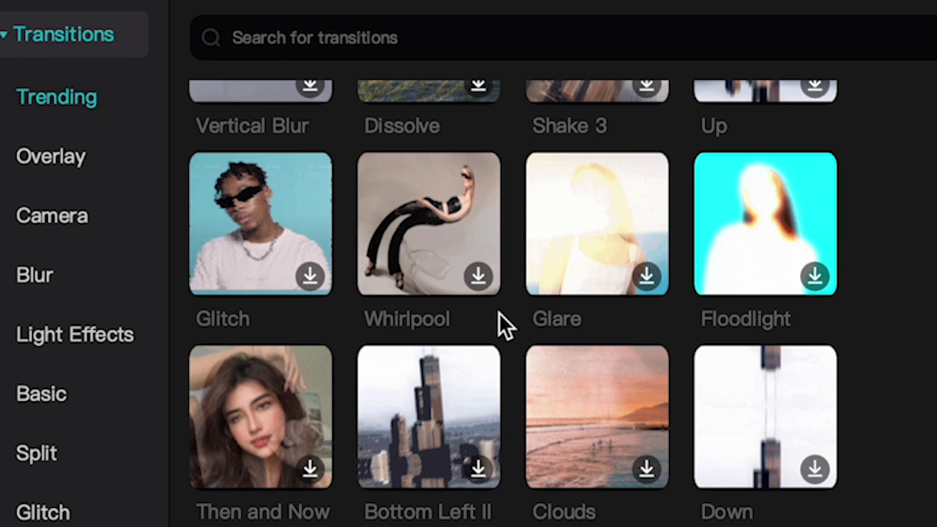
{"action": "left_click_drag", "start_coordinate": [314, 178], "coordinate": [740, 445]}
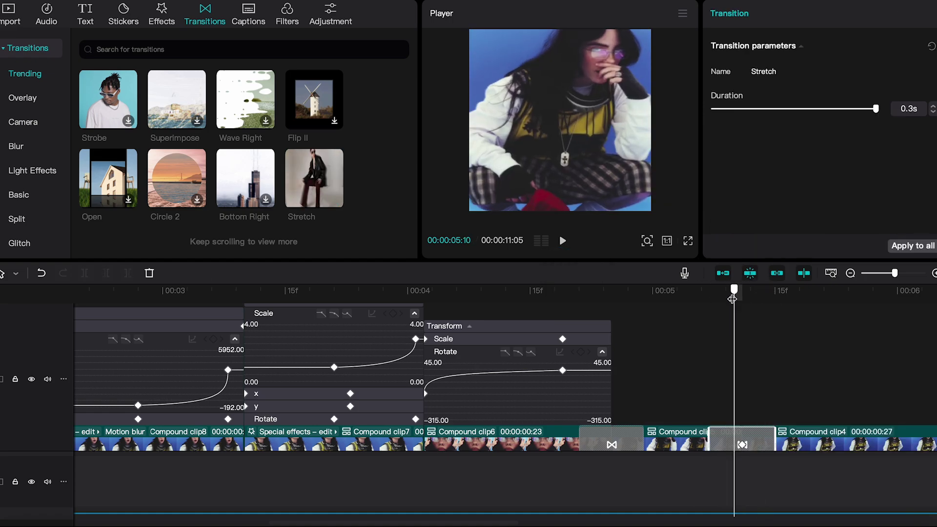
{"action": "left_click_drag", "start_coordinate": [733, 290], "coordinate": [753, 299]}
{"action": "mouse_move", "coordinate": [418, 290]}
{"action": "left_mouse_down"}
{"action": "mouse_move", "coordinate": [477, 289]}
{"action": "mouse_move", "coordinate": [410, 312]}
{"action": "mouse_move", "coordinate": [93, 308]}
{"action": "left_mouse_up"}
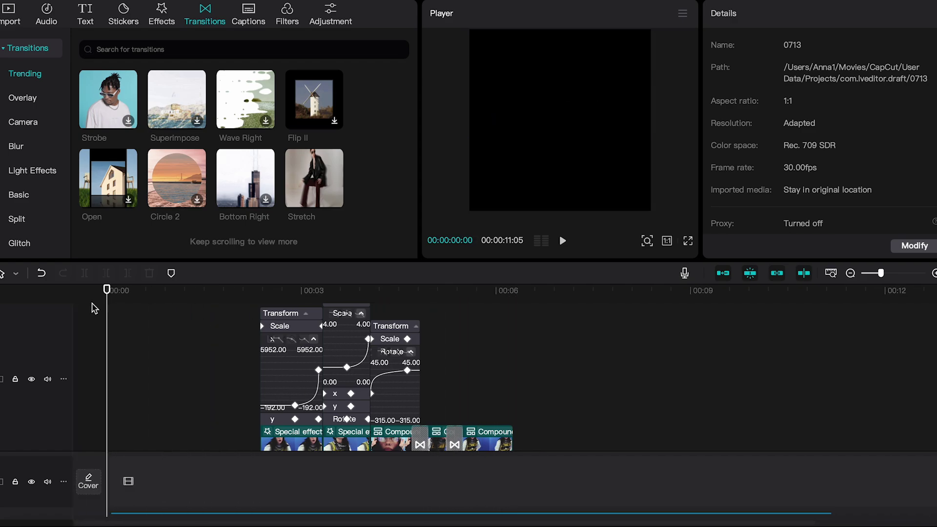
Step: Keyframe Compound clip4's Scale to drop toward zero near its end
{"action": "key", "text": "space"}
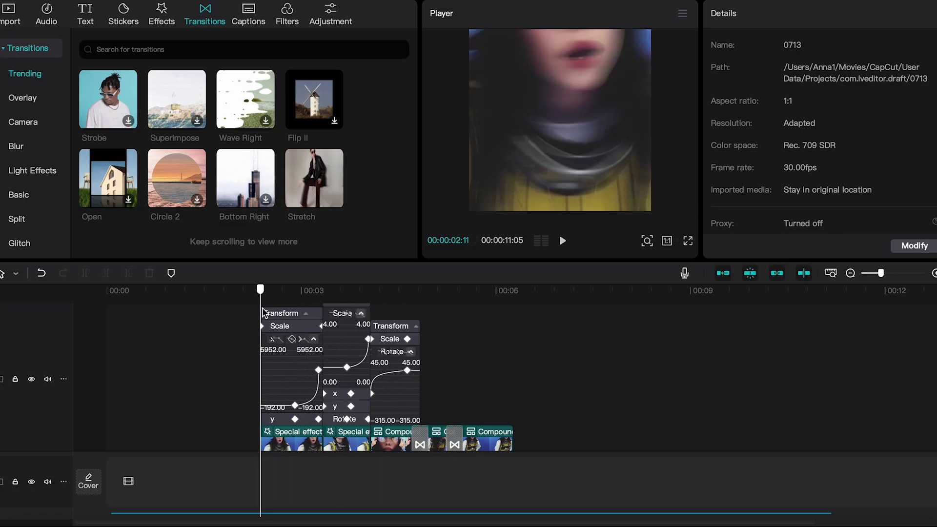
{"action": "left_click", "coordinate": [496, 439]}
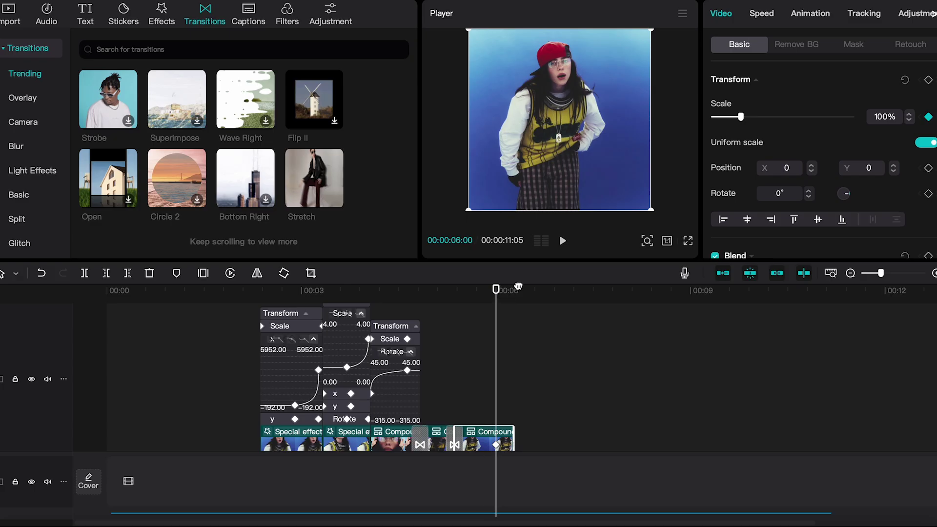
{"action": "left_click_drag", "start_coordinate": [495, 291], "coordinate": [509, 291]}
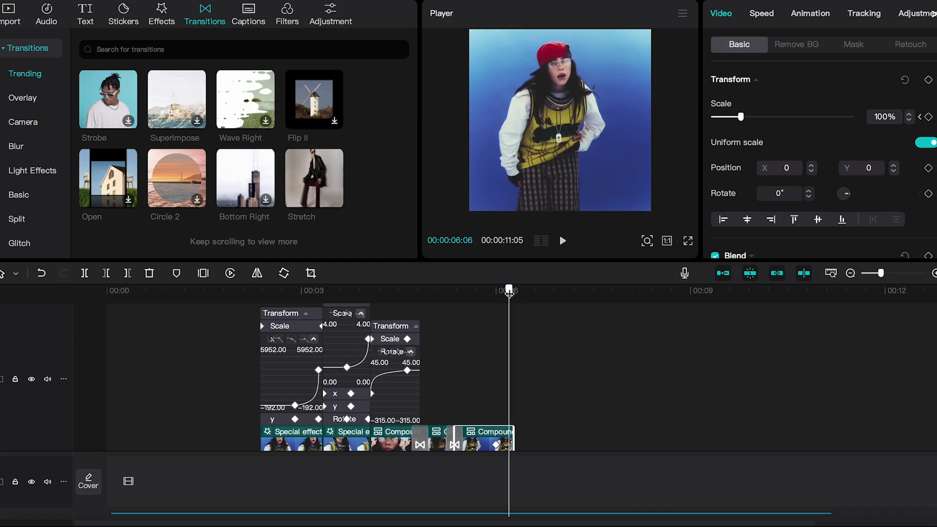
{"action": "left_click_drag", "start_coordinate": [741, 118], "coordinate": [721, 115]}
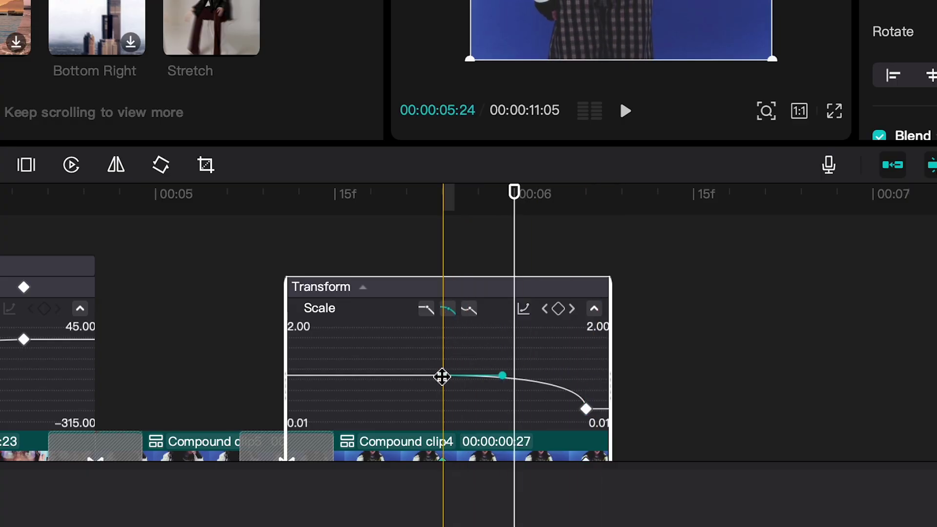
Step: Ease Compound clip4's Scale curve, preview the zoom-out, and enable motion blur
{"action": "left_click_drag", "start_coordinate": [503, 376], "coordinate": [564, 381]}
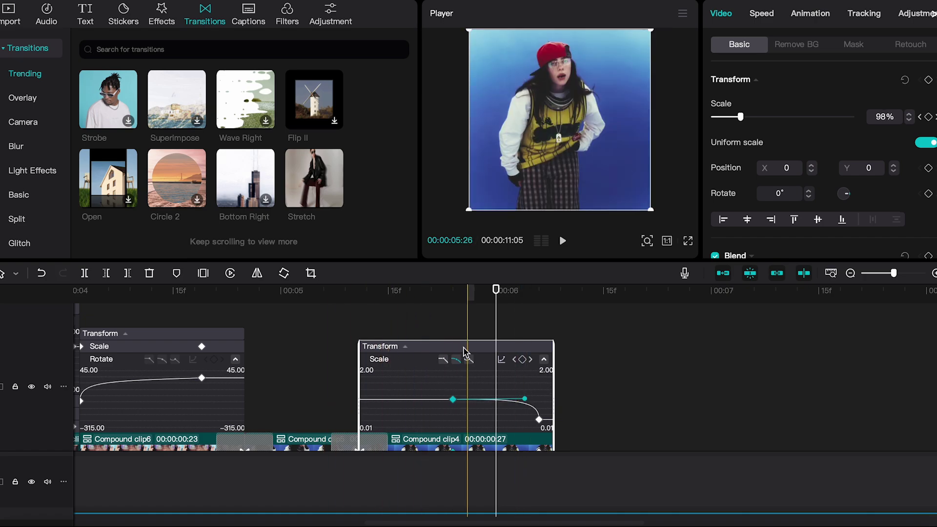
{"action": "key", "text": "space"}
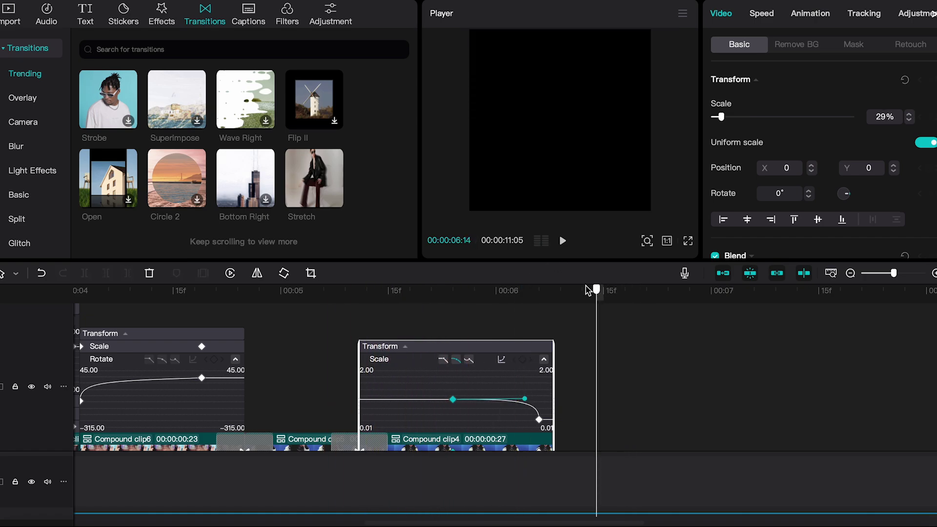
{"action": "left_click_drag", "start_coordinate": [573, 291], "coordinate": [532, 290]}
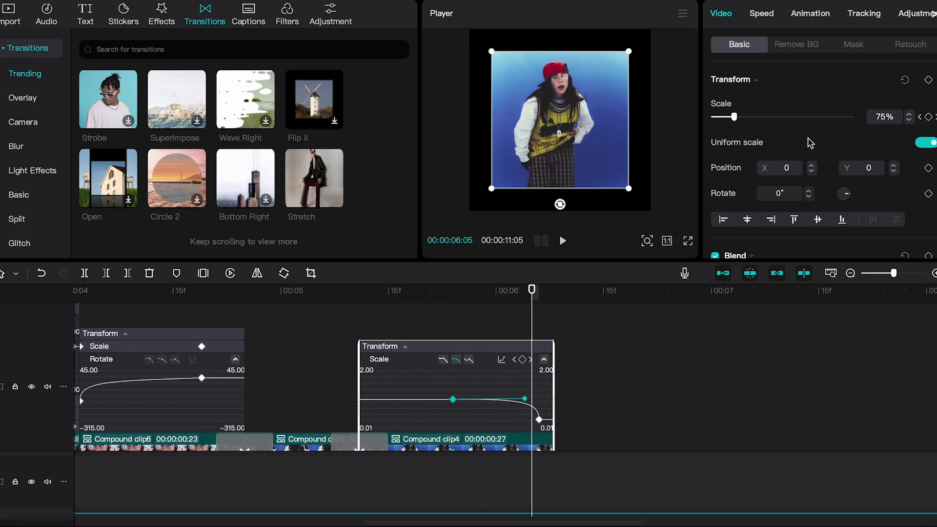
{"action": "scroll", "coordinate": [809, 142], "scroll_direction": "down", "scroll_amount": 5}
{"action": "left_click", "coordinate": [715, 124]}
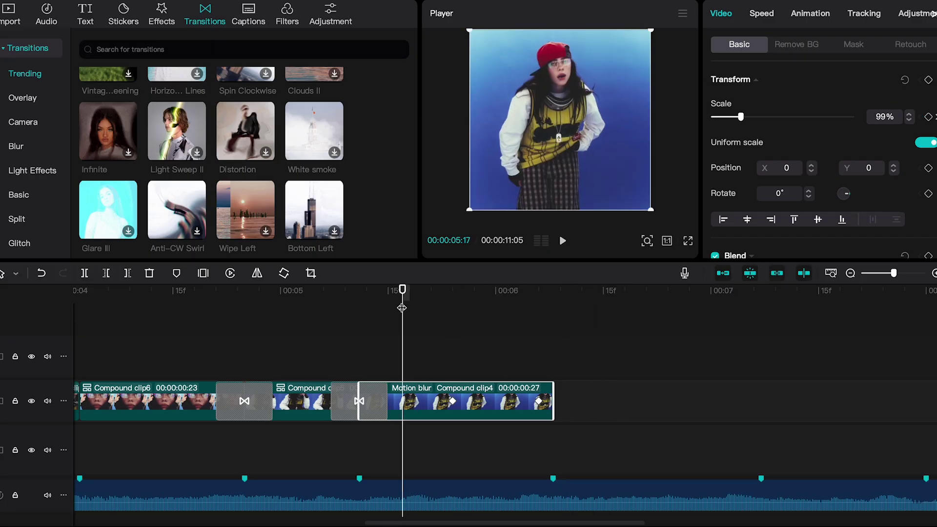
Step: Merge all the edited video clips into Compound clip10
{"action": "left_click_drag", "start_coordinate": [894, 273], "coordinate": [877, 273]}
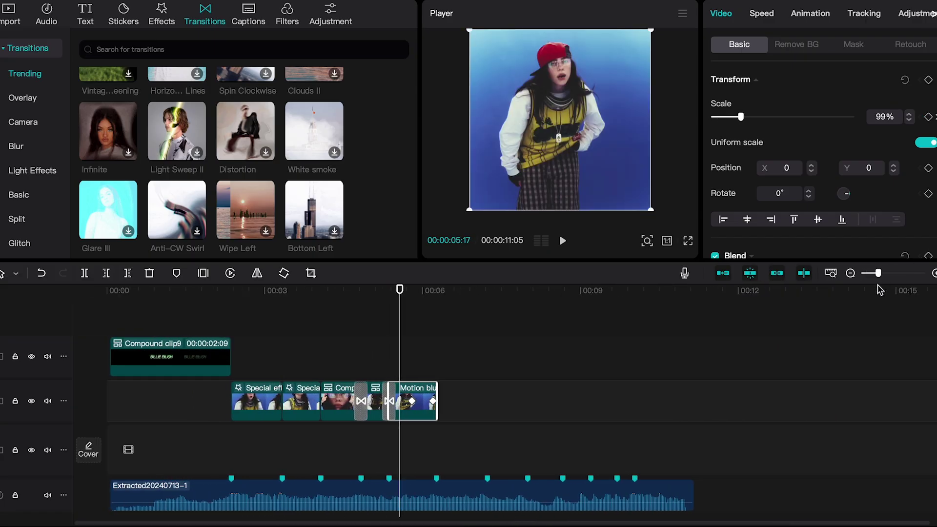
{"action": "left_click_drag", "start_coordinate": [443, 392], "coordinate": [285, 408]}
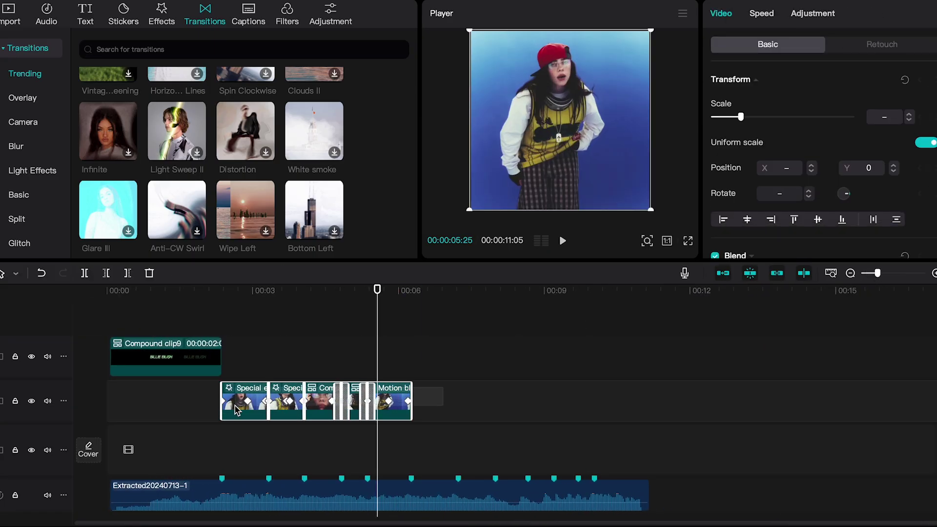
{"action": "right_click", "coordinate": [236, 410]}
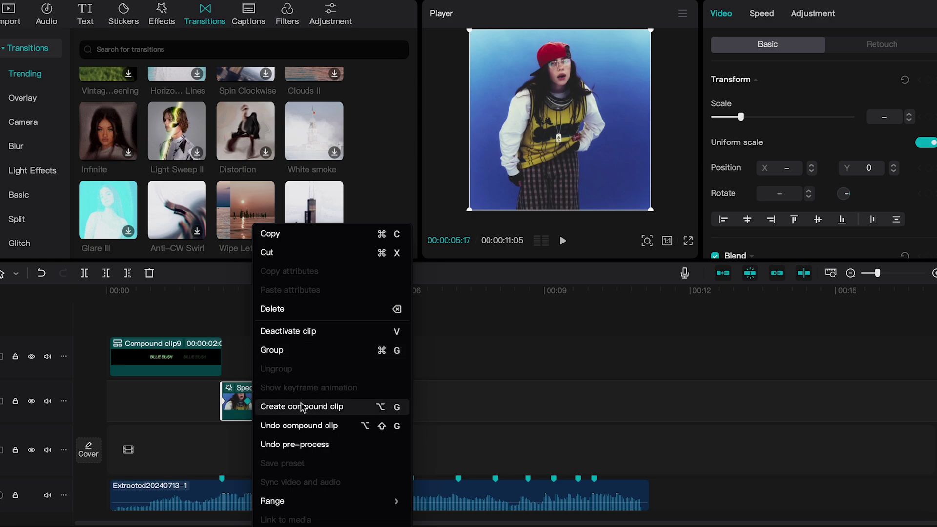
{"action": "left_click", "coordinate": [300, 351]}
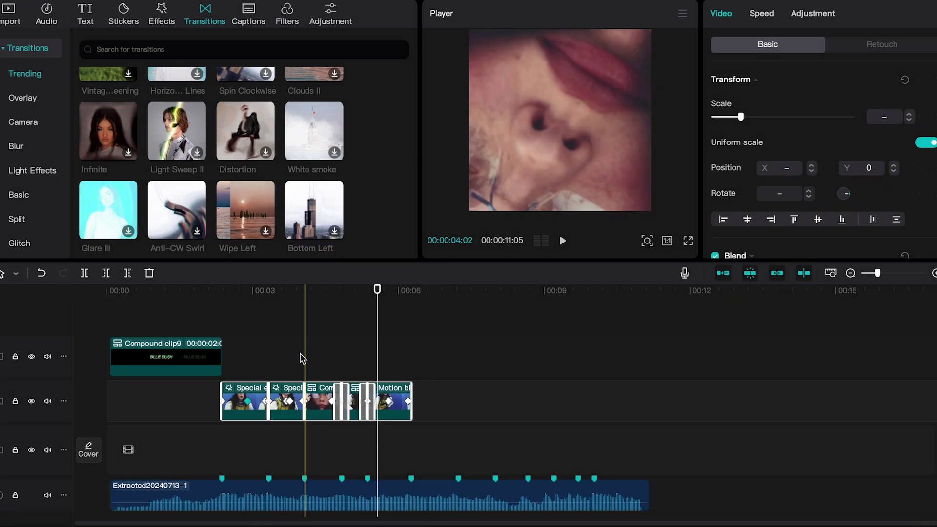
{"action": "right_click", "coordinate": [262, 400]}
{"action": "left_click", "coordinate": [310, 399]}
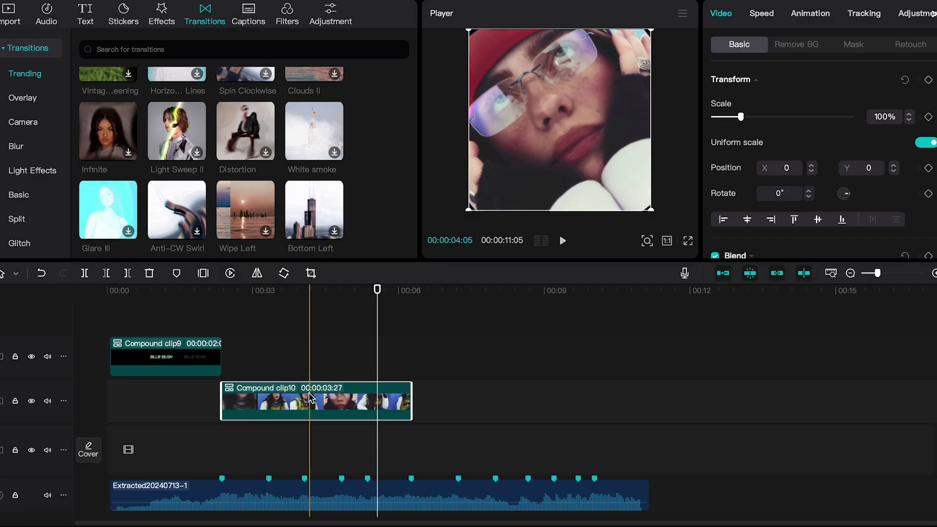
Step: Paste a duplicate, Compound clip11, snapped right after Compound clip10
{"action": "left_click_drag", "start_coordinate": [401, 297], "coordinate": [419, 299]}
{"action": "key", "text": "ctrl+v"}
{"action": "key", "text": "space"}
{"action": "left_click_drag", "start_coordinate": [472, 395], "coordinate": [467, 396]}
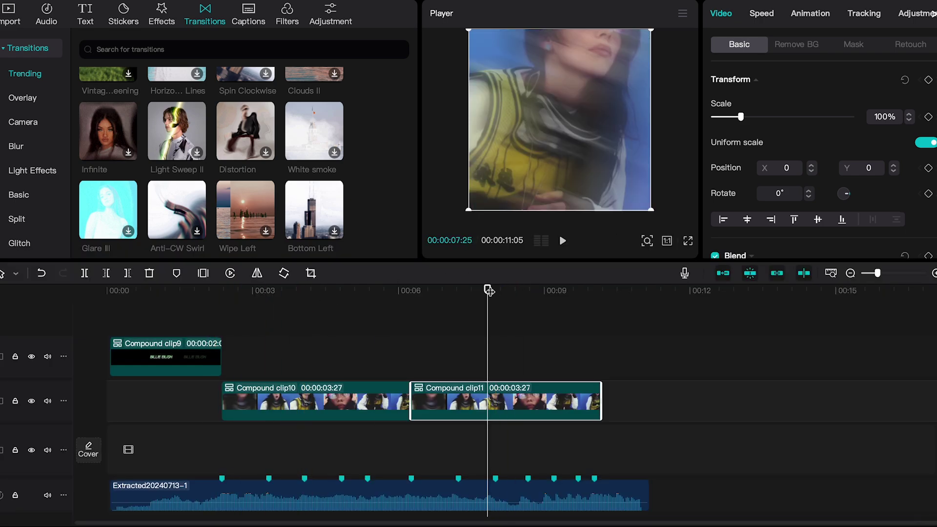
{"action": "left_click_drag", "start_coordinate": [489, 290], "coordinate": [119, 306]}
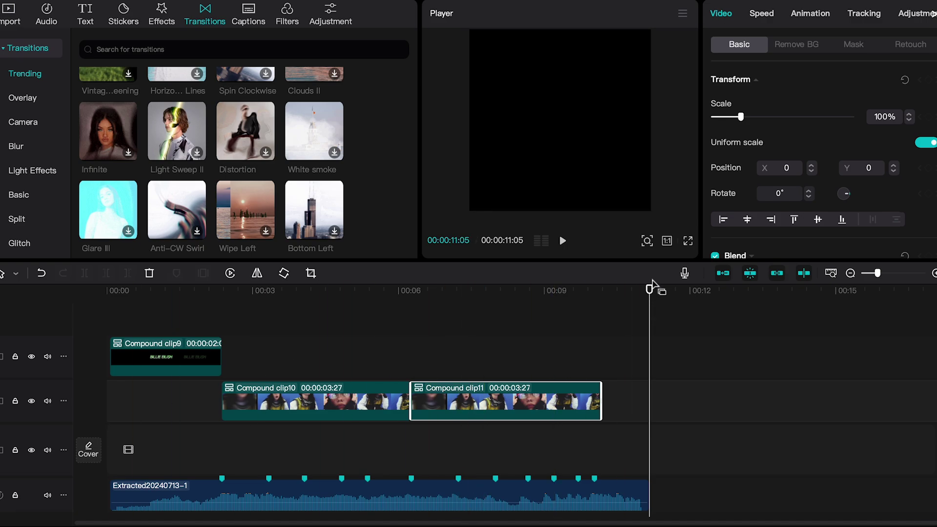
{"action": "mouse_move", "coordinate": [651, 288]}
{"action": "left_mouse_down"}
{"action": "mouse_move", "coordinate": [351, 345]}
{"action": "mouse_move", "coordinate": [404, 293]}
{"action": "mouse_move", "coordinate": [388, 294]}
{"action": "left_mouse_up"}
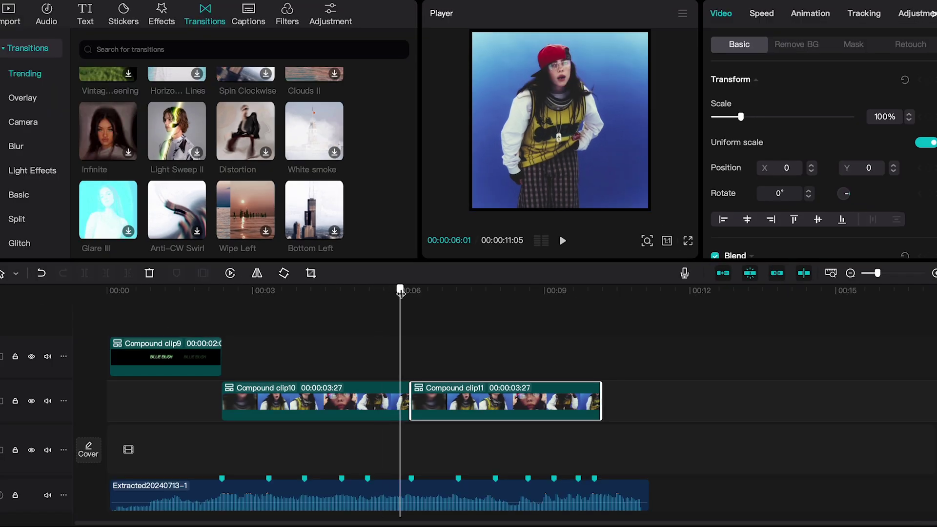
{"action": "mouse_move", "coordinate": [400, 292]}
{"action": "left_mouse_down"}
{"action": "mouse_move", "coordinate": [480, 291]}
{"action": "mouse_move", "coordinate": [410, 292]}
{"action": "mouse_move", "coordinate": [355, 273]}
{"action": "mouse_move", "coordinate": [335, 284]}
{"action": "mouse_move", "coordinate": [522, 285]}
{"action": "mouse_move", "coordinate": [351, 285]}
{"action": "mouse_move", "coordinate": [309, 311]}
{"action": "mouse_move", "coordinate": [490, 313]}
{"action": "mouse_move", "coordinate": [429, 321]}
{"action": "mouse_move", "coordinate": [210, 308]}
{"action": "mouse_move", "coordinate": [393, 308]}
{"action": "mouse_move", "coordinate": [152, 292]}
{"action": "left_mouse_up"}
{"action": "mouse_move", "coordinate": [87, 291]}
{"action": "left_mouse_down"}
{"action": "mouse_move", "coordinate": [381, 289]}
{"action": "mouse_move", "coordinate": [306, 292]}
{"action": "mouse_move", "coordinate": [381, 279]}
{"action": "mouse_move", "coordinate": [333, 292]}
{"action": "mouse_move", "coordinate": [600, 291]}
{"action": "left_mouse_up"}
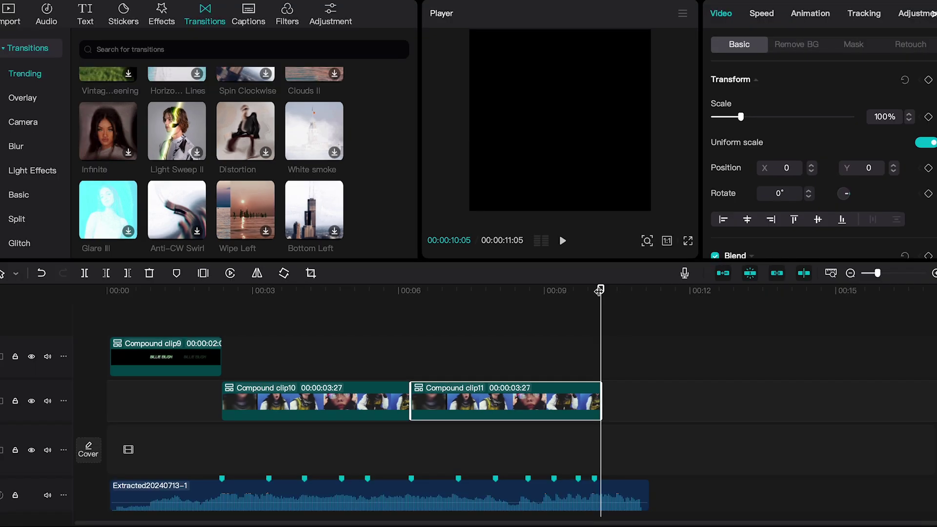
{"action": "mouse_move", "coordinate": [599, 290]}
{"action": "left_mouse_down"}
{"action": "mouse_move", "coordinate": [176, 312]}
{"action": "mouse_move", "coordinate": [220, 353]}
{"action": "mouse_move", "coordinate": [565, 358]}
{"action": "left_mouse_up"}
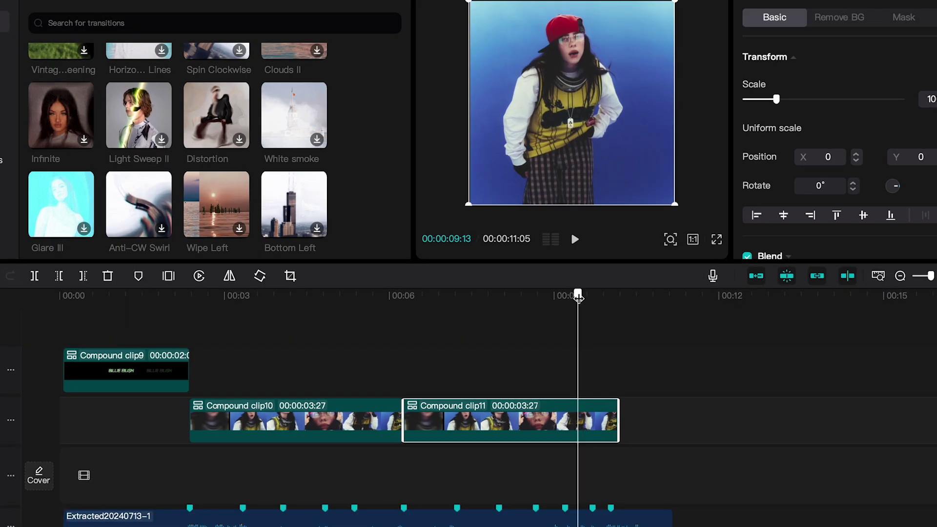
{"action": "left_click_drag", "start_coordinate": [578, 296], "coordinate": [386, 294]}
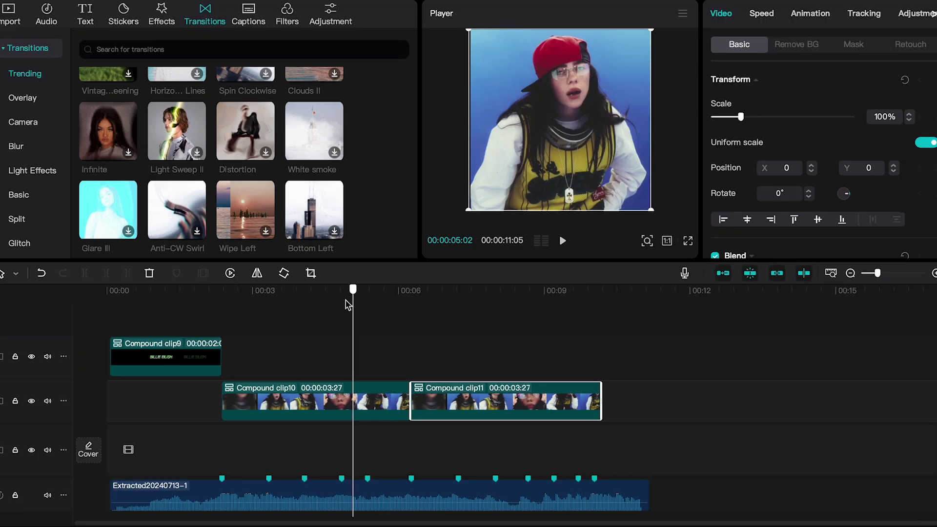
{"action": "mouse_move", "coordinate": [386, 294]}
{"action": "left_mouse_down"}
{"action": "mouse_move", "coordinate": [441, 294]}
{"action": "mouse_move", "coordinate": [617, 342]}
{"action": "mouse_move", "coordinate": [206, 315]}
{"action": "mouse_move", "coordinate": [383, 328]}
{"action": "mouse_move", "coordinate": [456, 344]}
{"action": "mouse_move", "coordinate": [245, 345]}
{"action": "mouse_move", "coordinate": [368, 331]}
{"action": "mouse_move", "coordinate": [502, 345]}
{"action": "mouse_move", "coordinate": [329, 324]}
{"action": "mouse_move", "coordinate": [136, 323]}
{"action": "mouse_move", "coordinate": [502, 335]}
{"action": "mouse_move", "coordinate": [266, 322]}
{"action": "mouse_move", "coordinate": [475, 326]}
{"action": "left_mouse_up"}
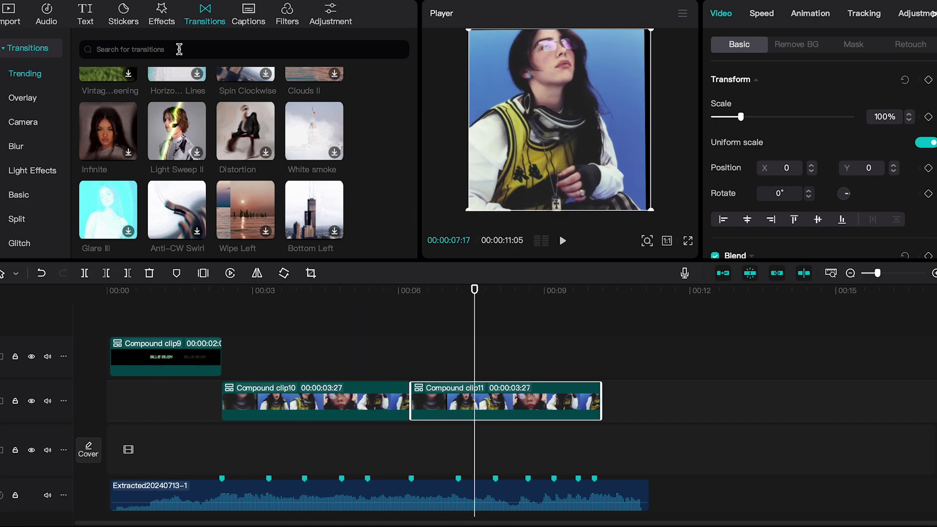